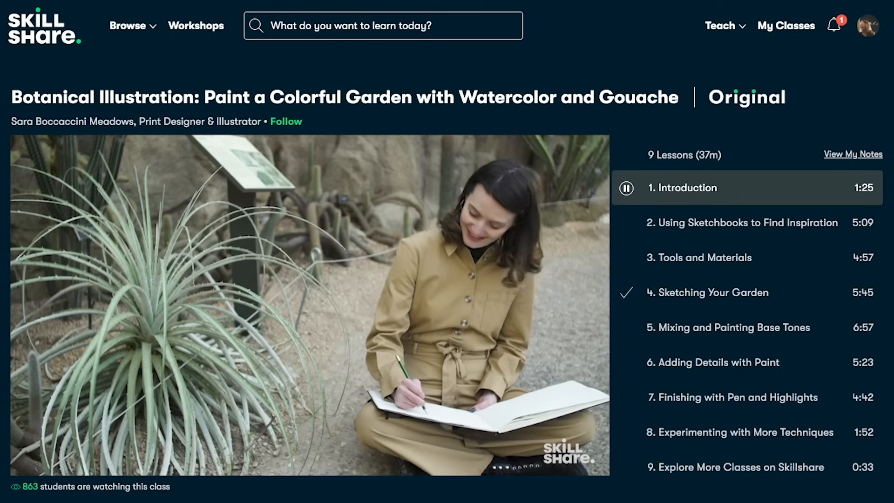
Step: Look through the botanical illustration class's About, Reviews, Discussions and Projects & Resources sections
{"action": "scroll", "coordinate": [447, 252], "scroll_direction": "down", "scroll_amount": 8}
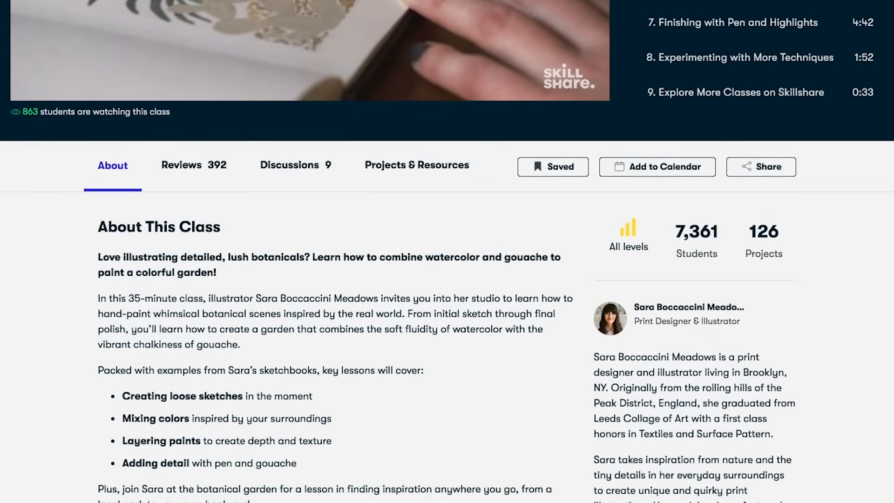
{"action": "left_click", "coordinate": [194, 166]}
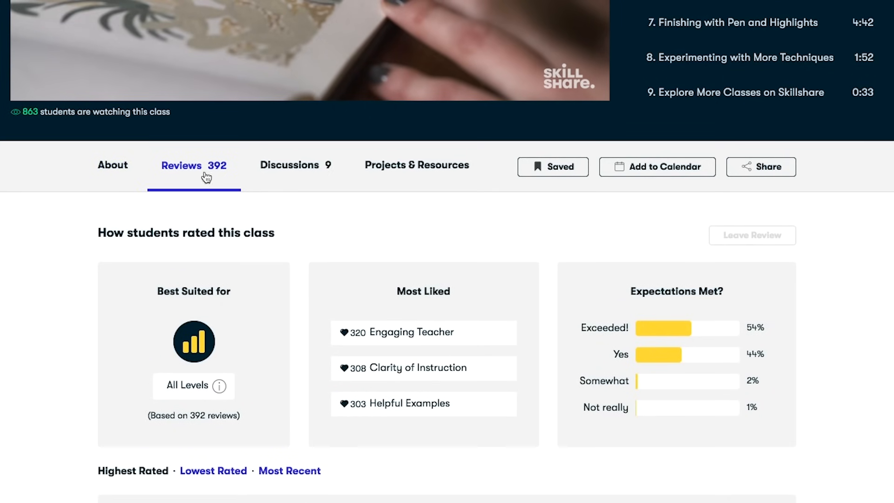
{"action": "left_click", "coordinate": [291, 182]}
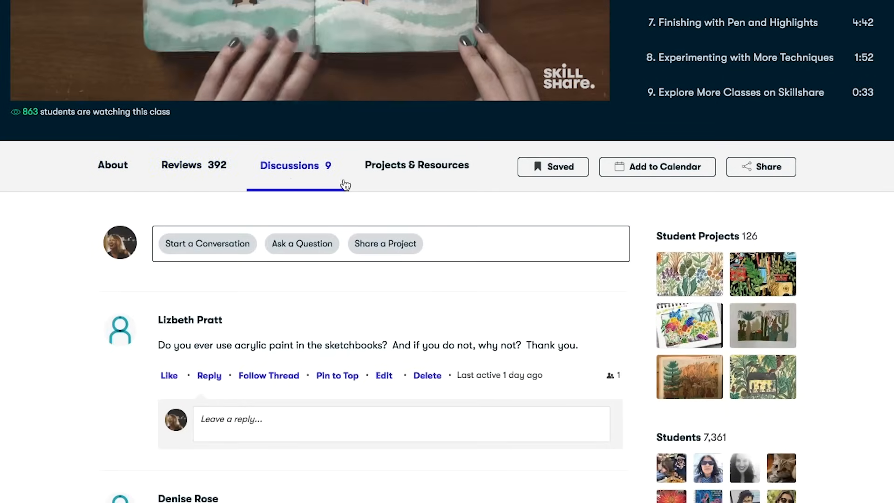
{"action": "left_click", "coordinate": [417, 165]}
{"action": "scroll", "coordinate": [447, 251], "scroll_direction": "down", "scroll_amount": 1}
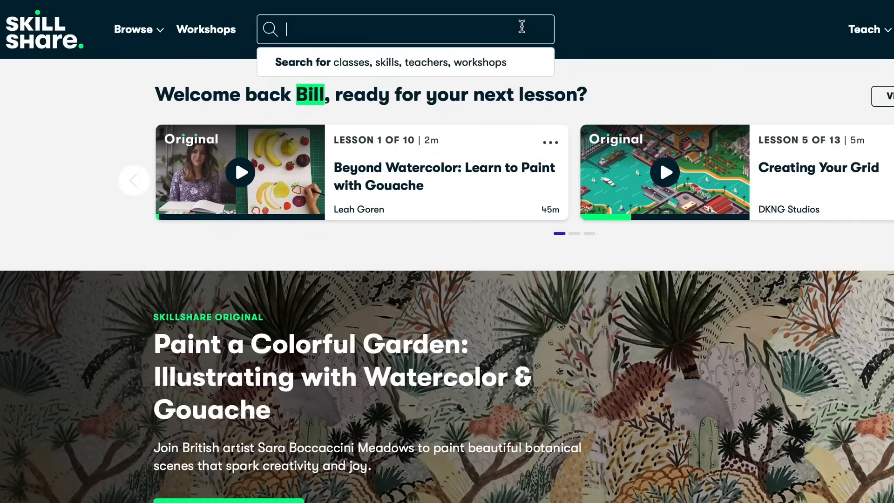
Step: Search the class library for Logo Design, and open Drawing and Painting Portraits: A Guide for Artists from the Portraits results
{"action": "type", "text": "Logo Design"}
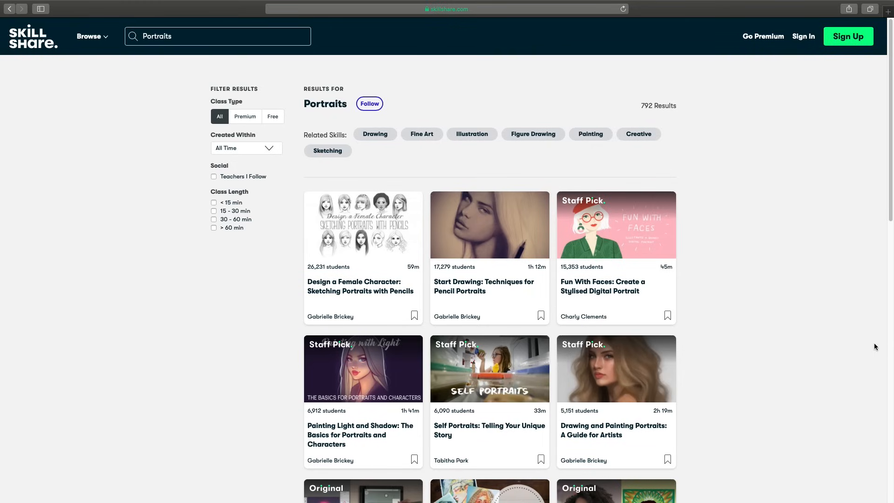
{"action": "left_click", "coordinate": [605, 427]}
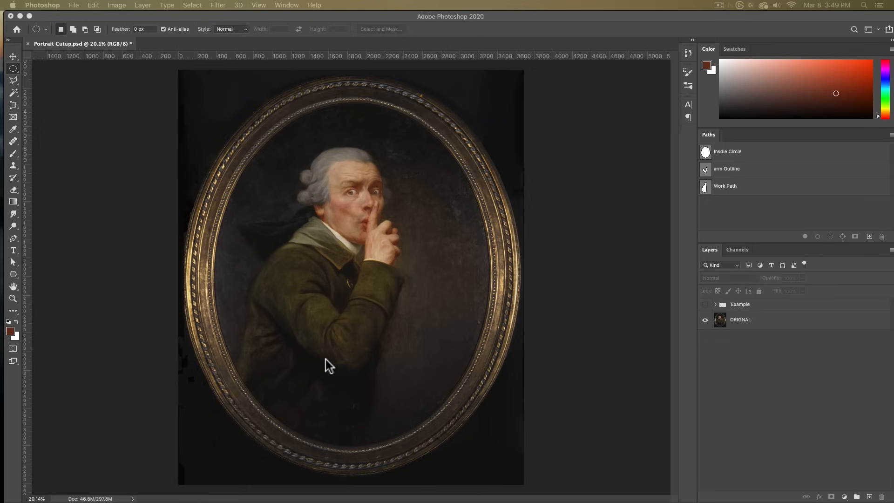
Step: In Photoshop, trace a closed Pen tool path along the inner edge of the oval frame around the portrait
{"action": "scroll", "coordinate": [326, 360], "scroll_direction": "up", "scroll_amount": 2}
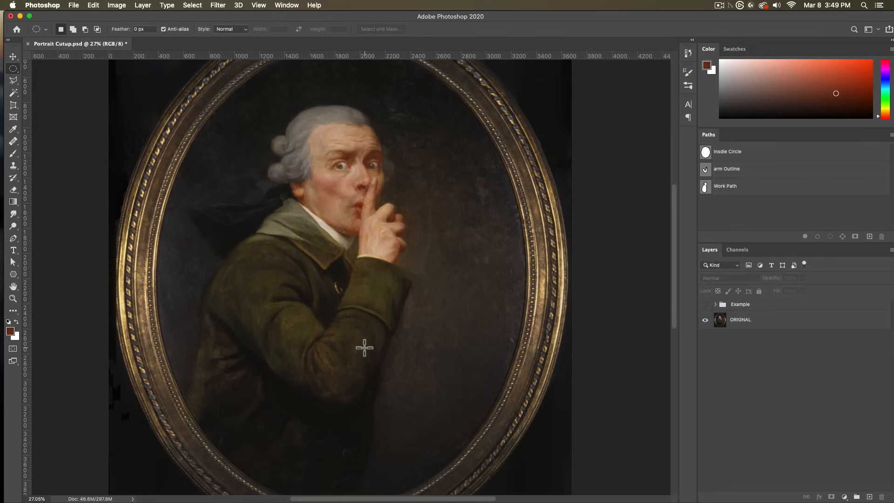
{"action": "scroll", "coordinate": [265, 238], "scroll_direction": "down", "scroll_amount": 1}
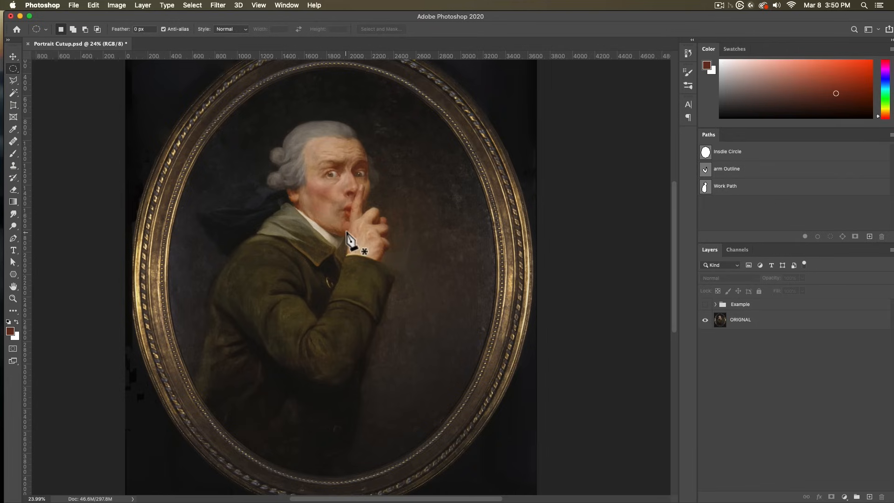
{"action": "key", "text": "p"}
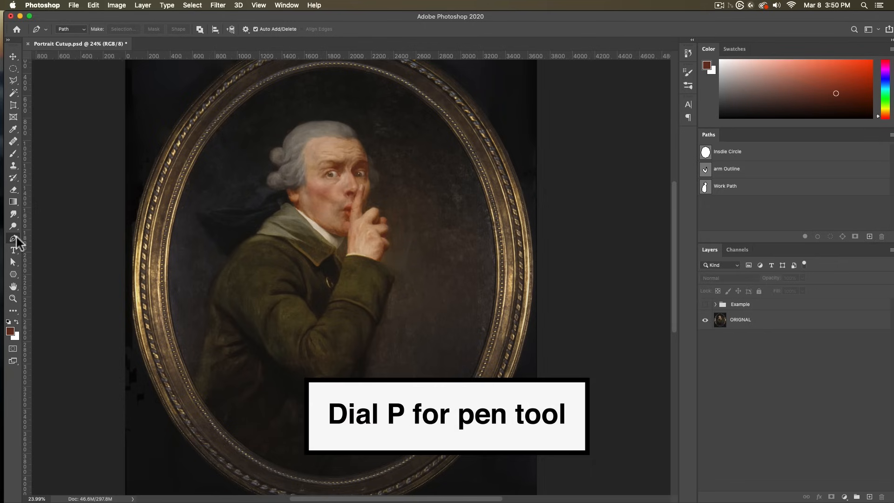
{"action": "scroll", "coordinate": [339, 184], "scroll_direction": "up", "scroll_amount": 5}
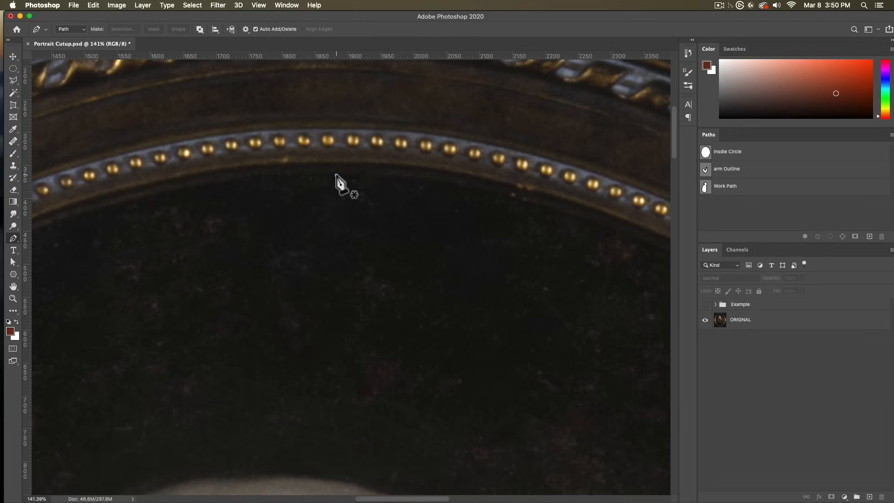
{"action": "left_click_drag", "start_coordinate": [336, 175], "coordinate": [392, 178]}
{"action": "left_click_drag", "start_coordinate": [465, 189], "coordinate": [455, 176]}
{"action": "mouse_move", "coordinate": [454, 175]}
{"action": "left_mouse_down"}
{"action": "mouse_move", "coordinate": [485, 177]}
{"action": "mouse_move", "coordinate": [455, 175]}
{"action": "mouse_move", "coordinate": [427, 127]}
{"action": "mouse_move", "coordinate": [447, 259]}
{"action": "mouse_move", "coordinate": [451, 181]}
{"action": "mouse_move", "coordinate": [468, 173]}
{"action": "left_mouse_up"}
{"action": "left_click_drag", "start_coordinate": [589, 231], "coordinate": [276, 168]}
{"action": "left_click_drag", "start_coordinate": [389, 206], "coordinate": [492, 259]}
{"action": "left_click_drag", "start_coordinate": [535, 297], "coordinate": [347, 173]}
{"action": "left_click_drag", "start_coordinate": [438, 261], "coordinate": [525, 357]}
{"action": "left_click_drag", "start_coordinate": [567, 391], "coordinate": [361, 125]}
{"action": "left_click_drag", "start_coordinate": [461, 351], "coordinate": [509, 467]}
{"action": "mouse_move", "coordinate": [533, 367]}
{"action": "left_mouse_down"}
{"action": "mouse_move", "coordinate": [509, 267]}
{"action": "mouse_move", "coordinate": [477, 410]}
{"action": "left_mouse_up"}
{"action": "left_click_drag", "start_coordinate": [521, 431], "coordinate": [502, 111]}
{"action": "left_click_drag", "start_coordinate": [471, 363], "coordinate": [478, 209]}
{"action": "left_click_drag", "start_coordinate": [451, 341], "coordinate": [471, 268]}
{"action": "left_click_drag", "start_coordinate": [447, 339], "coordinate": [357, 493]}
{"action": "left_click_drag", "start_coordinate": [368, 451], "coordinate": [531, 130]}
{"action": "left_click_drag", "start_coordinate": [317, 447], "coordinate": [536, 126]}
{"action": "left_click_drag", "start_coordinate": [404, 293], "coordinate": [314, 369]}
{"action": "left_click_drag", "start_coordinate": [313, 369], "coordinate": [512, 336]}
{"action": "left_click_drag", "start_coordinate": [417, 342], "coordinate": [324, 384]}
{"action": "left_click_drag", "start_coordinate": [307, 384], "coordinate": [628, 319]}
{"action": "mouse_move", "coordinate": [337, 333]}
{"action": "left_mouse_down"}
{"action": "mouse_move", "coordinate": [208, 311]}
{"action": "mouse_move", "coordinate": [453, 381]}
{"action": "left_mouse_up"}
{"action": "left_click_drag", "start_coordinate": [296, 305], "coordinate": [179, 239]}
{"action": "mouse_move", "coordinate": [191, 186]}
{"action": "left_mouse_down"}
{"action": "mouse_move", "coordinate": [369, 351]}
{"action": "mouse_move", "coordinate": [135, 138]}
{"action": "left_mouse_up"}
{"action": "left_click_drag", "start_coordinate": [133, 118], "coordinate": [294, 335]}
{"action": "mouse_move", "coordinate": [205, 151]}
{"action": "left_mouse_down"}
{"action": "mouse_move", "coordinate": [262, 269]}
{"action": "mouse_move", "coordinate": [212, 151]}
{"action": "left_mouse_up"}
{"action": "left_click_drag", "start_coordinate": [207, 140], "coordinate": [293, 409]}
{"action": "left_click_drag", "start_coordinate": [252, 212], "coordinate": [235, 99]}
{"action": "left_click_drag", "start_coordinate": [238, 93], "coordinate": [288, 440]}
{"action": "left_click_drag", "start_coordinate": [283, 297], "coordinate": [296, 121]}
{"action": "left_click_drag", "start_coordinate": [335, 112], "coordinate": [326, 347]}
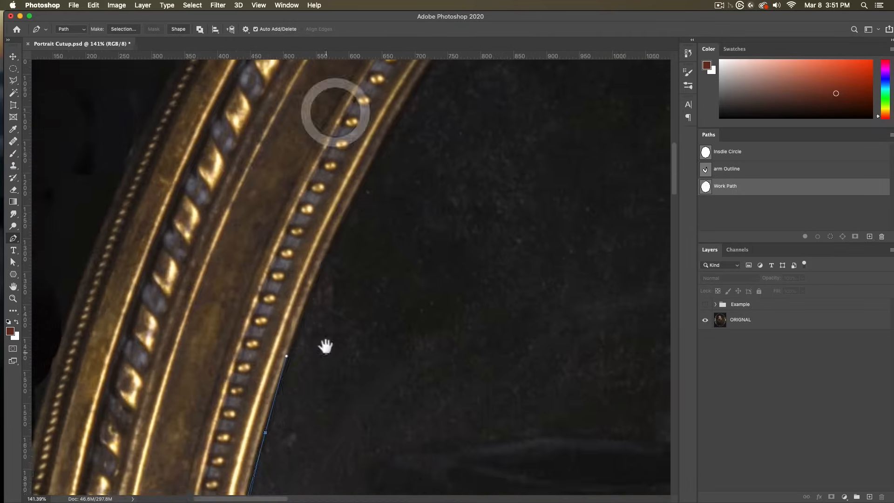
{"action": "left_click_drag", "start_coordinate": [314, 306], "coordinate": [378, 247]}
{"action": "left_click_drag", "start_coordinate": [419, 196], "coordinate": [336, 306]}
{"action": "left_click_drag", "start_coordinate": [356, 295], "coordinate": [413, 259]}
{"action": "left_click_drag", "start_coordinate": [488, 205], "coordinate": [397, 298]}
{"action": "left_click", "coordinate": [494, 293]}
{"action": "key", "text": "a"}
{"action": "left_click", "coordinate": [296, 320]}
{"action": "left_click", "coordinate": [493, 293]}
{"action": "left_click", "coordinate": [297, 320]}
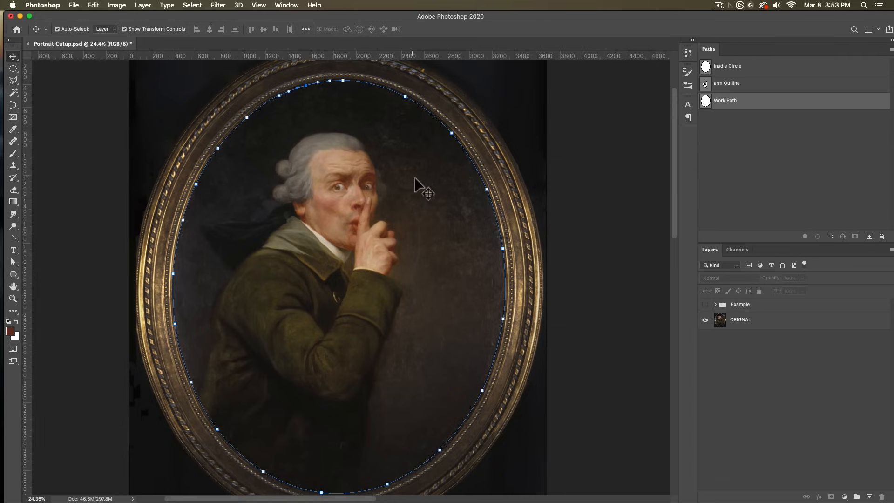
Step: Duplicate the ORIGNAL layer and apply the oval work path to the copy as a vector mask
{"action": "left_click_drag", "start_coordinate": [818, 354], "coordinate": [869, 497]}
{"action": "left_click", "coordinate": [758, 320]}
{"action": "left_click", "coordinate": [732, 102]}
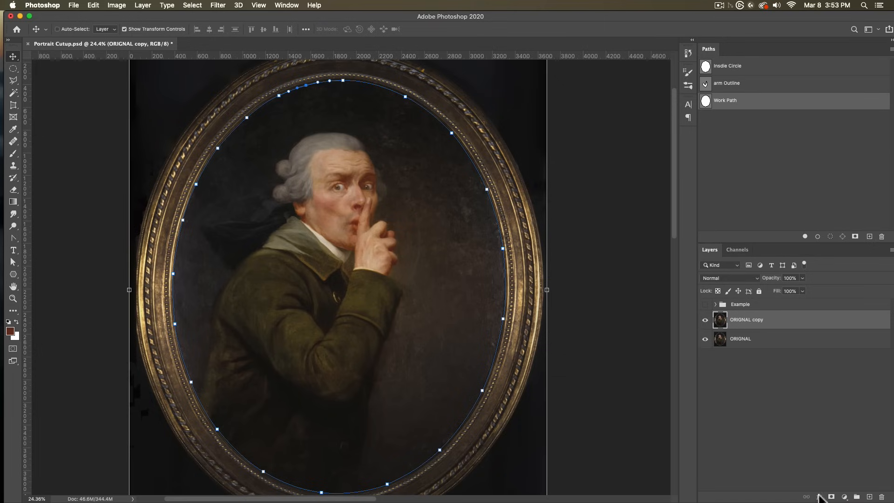
{"action": "left_click", "coordinate": [837, 497], "text": "super"}
{"action": "key", "text": "a"}
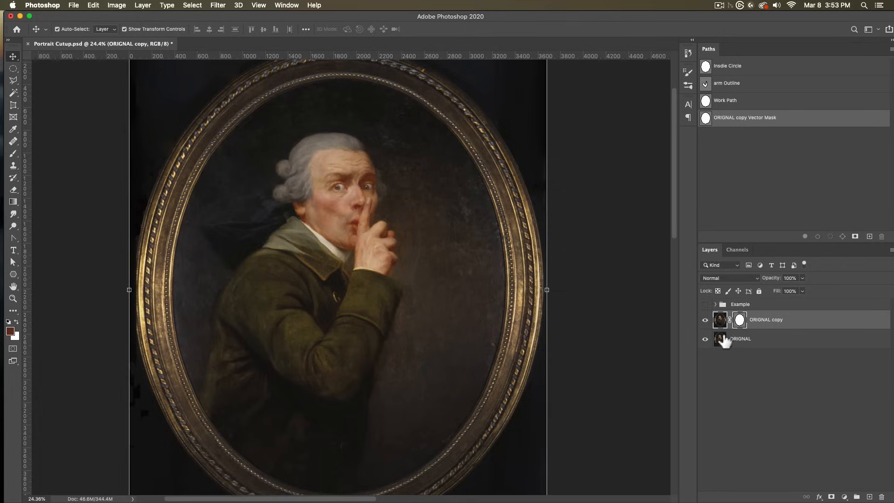
Step: Hide the ORIGNAL layer and set the copy's oval vector mask to Subtract Front Shape so only the frame shows
{"action": "left_click", "coordinate": [705, 339]}
{"action": "left_click", "coordinate": [708, 122]}
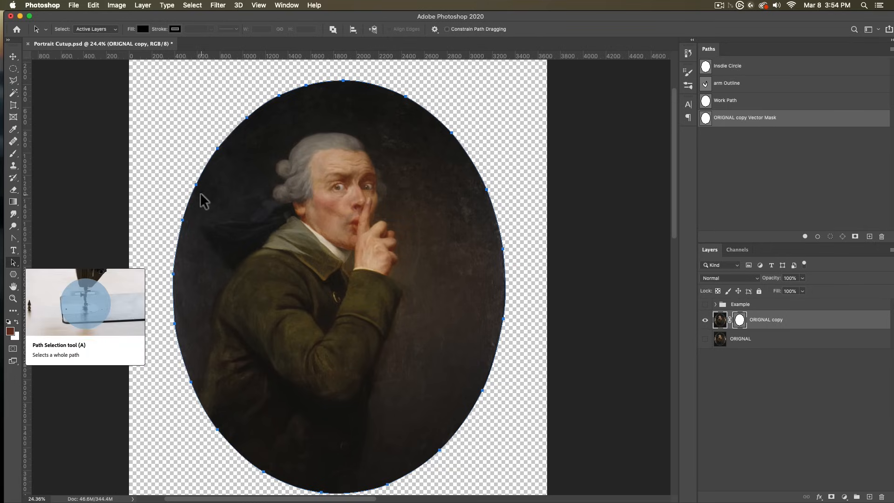
{"action": "left_click", "coordinate": [333, 30]}
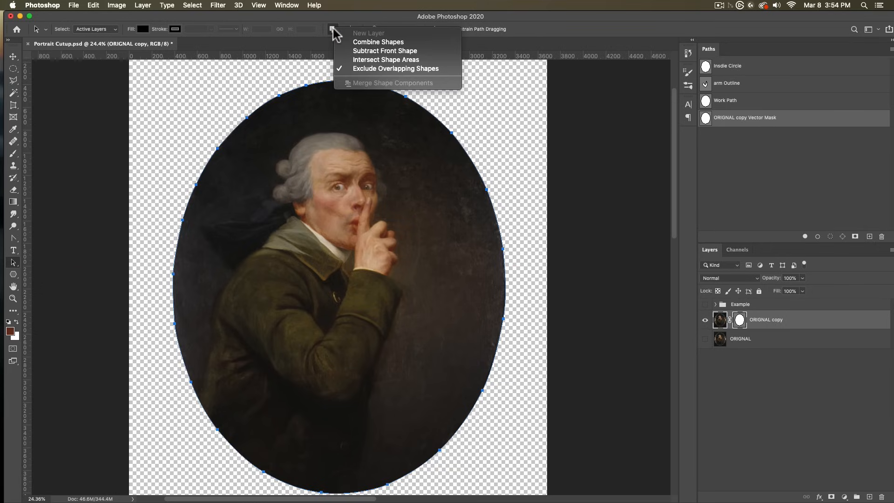
{"action": "left_click", "coordinate": [332, 30]}
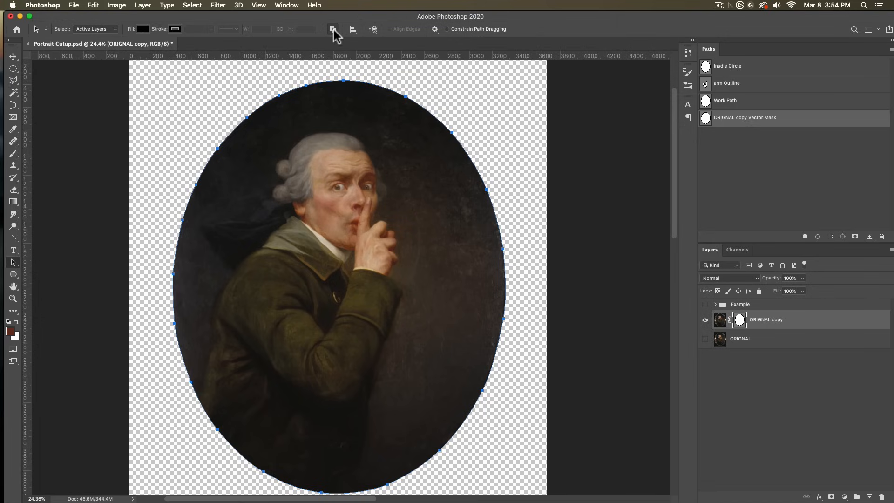
{"action": "left_click", "coordinate": [332, 30]}
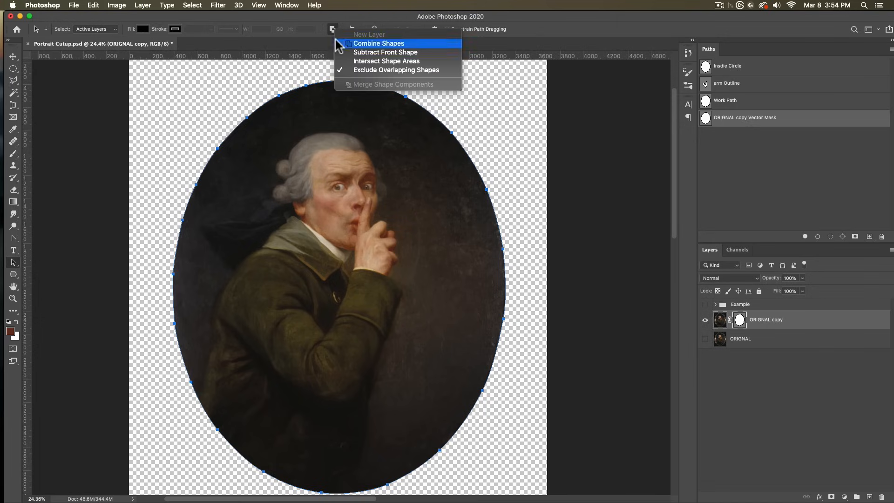
{"action": "left_click", "coordinate": [378, 51]}
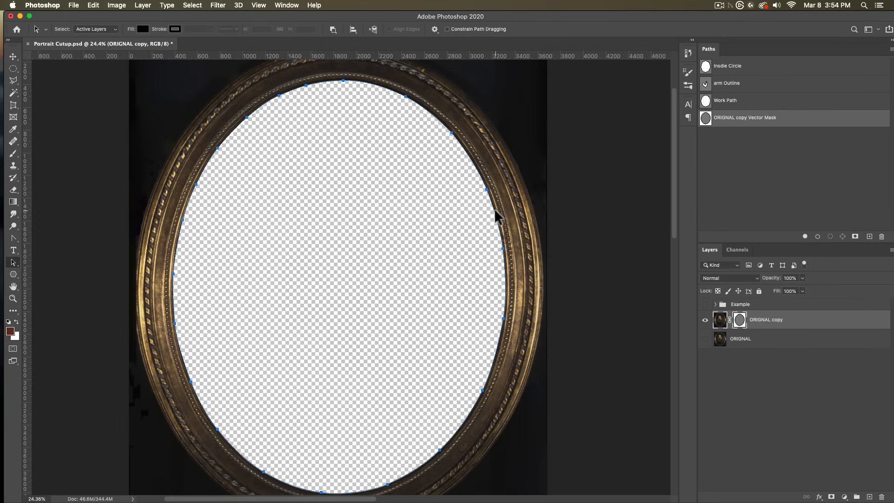
Step: Rename the masked picture-frame layer as Frame
{"action": "left_click", "coordinate": [332, 29]}
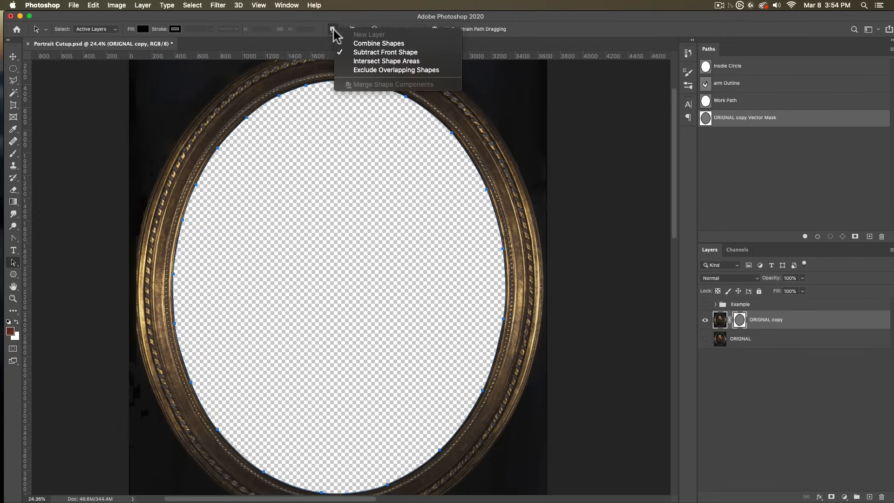
{"action": "left_click", "coordinate": [333, 27]}
{"action": "double_click", "coordinate": [762, 338]}
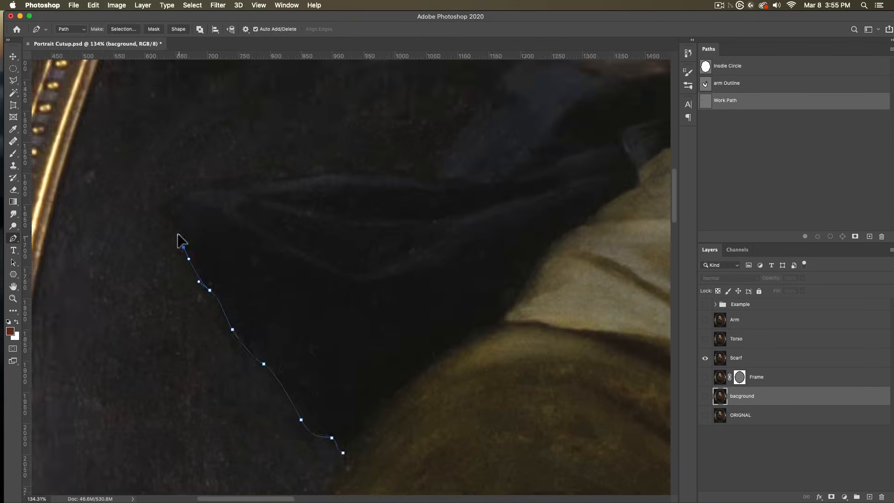
Step: Trace the dark scarf behind the man's neck with the Pen tool and apply the path as the Scarf layer's vector mask
{"action": "left_click", "coordinate": [184, 248]}
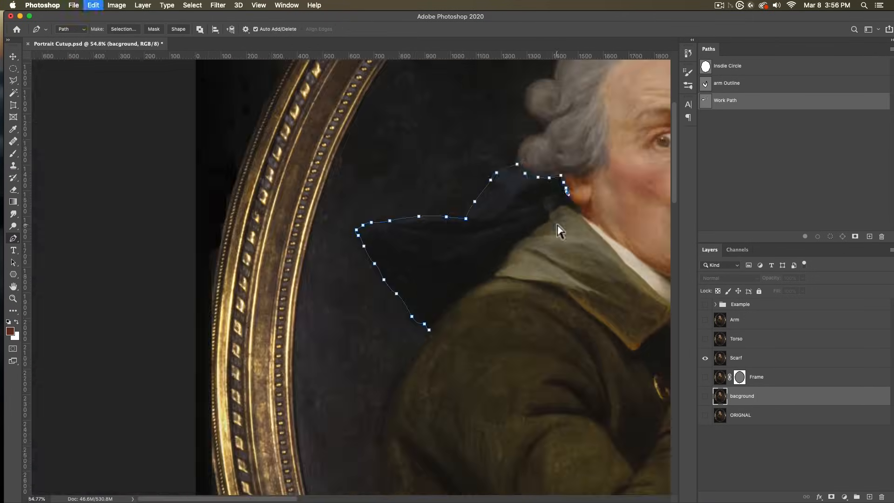
{"action": "left_click", "coordinate": [741, 358]}
{"action": "left_click", "coordinate": [154, 29]}
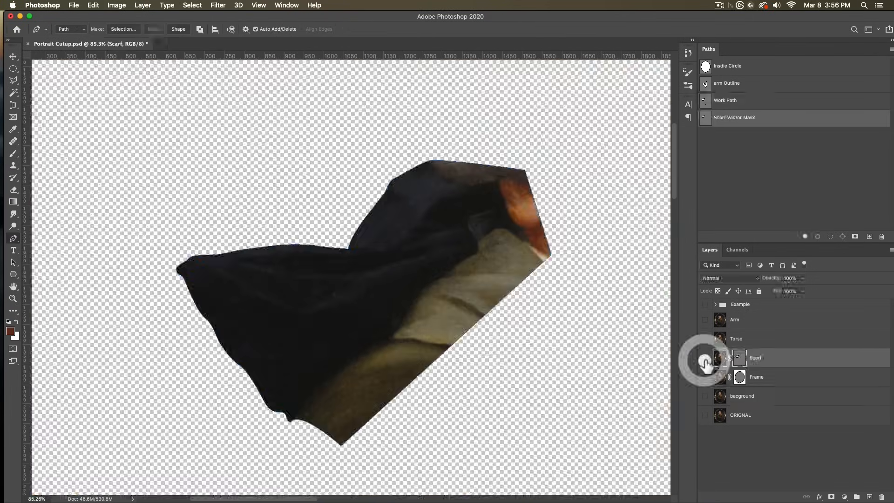
Step: With only the Torso layer shown, trace the man's head and torso and apply the path as that layer's vector mask
{"action": "left_click", "coordinate": [705, 358]}
{"action": "left_click", "coordinate": [705, 339]}
{"action": "left_click", "coordinate": [736, 339]}
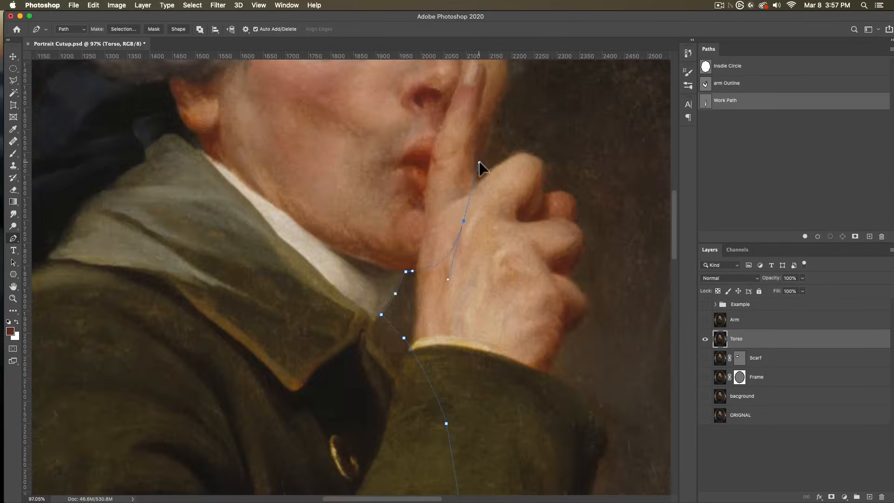
{"action": "left_click_drag", "start_coordinate": [495, 224], "coordinate": [493, 195]}
{"action": "left_click_drag", "start_coordinate": [473, 278], "coordinate": [465, 231]}
{"action": "left_click_drag", "start_coordinate": [623, 233], "coordinate": [567, 214]}
{"action": "left_click_drag", "start_coordinate": [473, 211], "coordinate": [415, 198]}
{"action": "left_click_drag", "start_coordinate": [441, 452], "coordinate": [457, 458]}
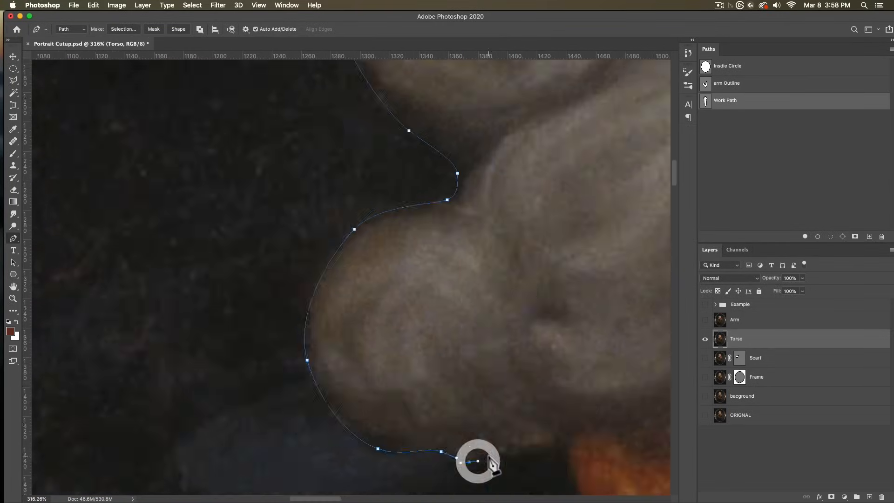
{"action": "left_click_drag", "start_coordinate": [515, 393], "coordinate": [508, 397]}
{"action": "left_click_drag", "start_coordinate": [424, 243], "coordinate": [418, 249]}
{"action": "left_click", "coordinate": [479, 120]}
{"action": "left_click", "coordinate": [309, 416]}
{"action": "left_click", "coordinate": [831, 497], "text": "super"}
Step: With only the Arm layer shown, trace a closed Pen tool path around the raised arm and pointing hand
{"action": "left_click", "coordinate": [705, 339]}
{"action": "left_click", "coordinate": [705, 320]}
{"action": "left_click_drag", "start_coordinate": [297, 375], "coordinate": [341, 423]}
{"action": "left_click_drag", "start_coordinate": [435, 415], "coordinate": [449, 375]}
{"action": "left_click_drag", "start_coordinate": [538, 102], "coordinate": [534, 78]}
{"action": "left_click_drag", "start_coordinate": [466, 258], "coordinate": [505, 205]}
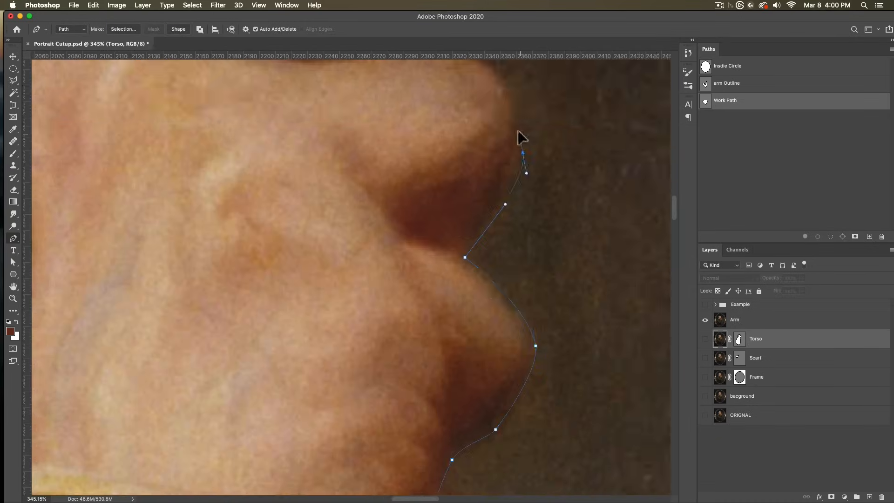
{"action": "left_click_drag", "start_coordinate": [417, 242], "coordinate": [423, 208]}
{"action": "left_click_drag", "start_coordinate": [401, 289], "coordinate": [393, 251]}
{"action": "left_click_drag", "start_coordinate": [405, 208], "coordinate": [396, 218]}
{"action": "left_click_drag", "start_coordinate": [438, 106], "coordinate": [436, 135]}
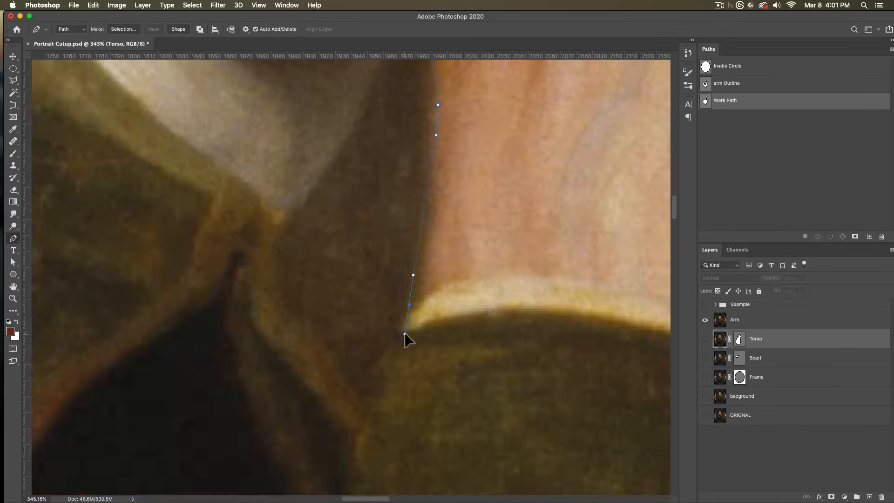
{"action": "left_click", "coordinate": [412, 309]}
{"action": "left_click", "coordinate": [433, 372]}
{"action": "left_click_drag", "start_coordinate": [429, 181], "coordinate": [414, 160]}
{"action": "left_click", "coordinate": [186, 108]}
Step: Apply the arm path to the Arm layer as a vector mask and deselect the layer
{"action": "left_click", "coordinate": [734, 320]}
{"action": "left_click", "coordinate": [832, 497], "text": "super"}
{"action": "left_click", "coordinate": [786, 454]}
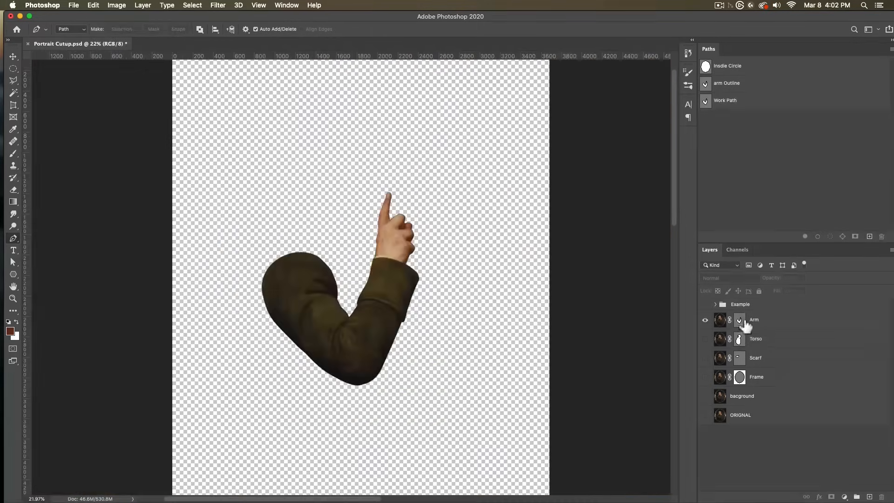
Step: Check the Arm, Torso, Scarf and Frame cutouts by switching their layer visibility on and off
{"action": "left_click", "coordinate": [705, 339]}
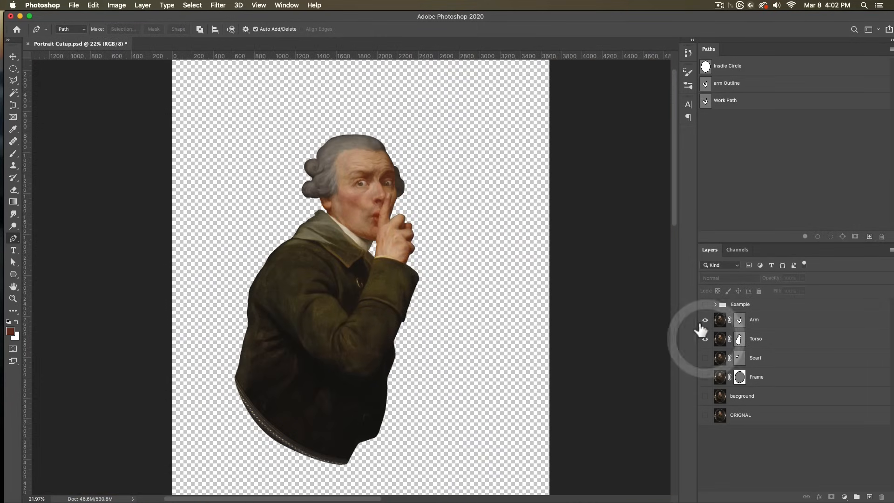
{"action": "left_click", "coordinate": [705, 320]}
{"action": "left_click", "coordinate": [705, 320]}
{"action": "left_click", "coordinate": [704, 338]}
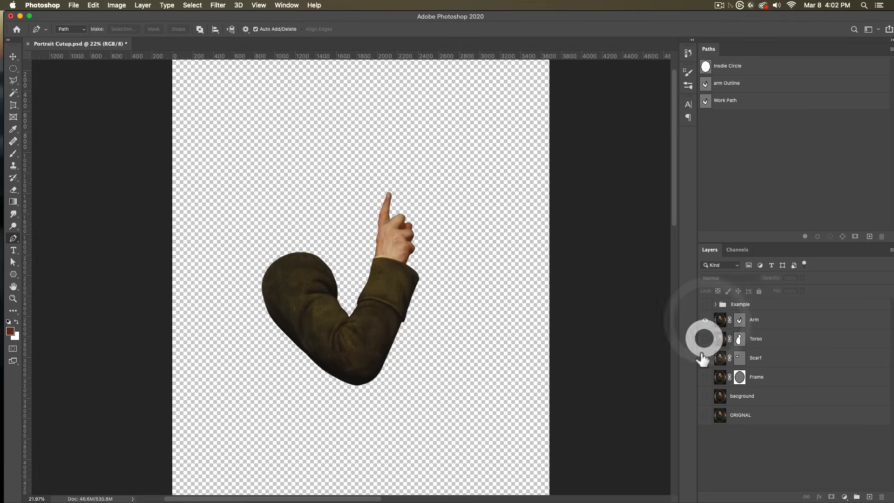
{"action": "left_click", "coordinate": [704, 358]}
{"action": "left_click", "coordinate": [705, 319]}
{"action": "left_click", "coordinate": [704, 320]}
{"action": "left_click", "coordinate": [704, 358]}
{"action": "left_click", "coordinate": [705, 377]}
{"action": "left_click", "coordinate": [704, 377]}
Step: Show only the bacground layer and select it for editing
{"action": "left_click", "coordinate": [704, 396]}
{"action": "left_click", "coordinate": [704, 320]}
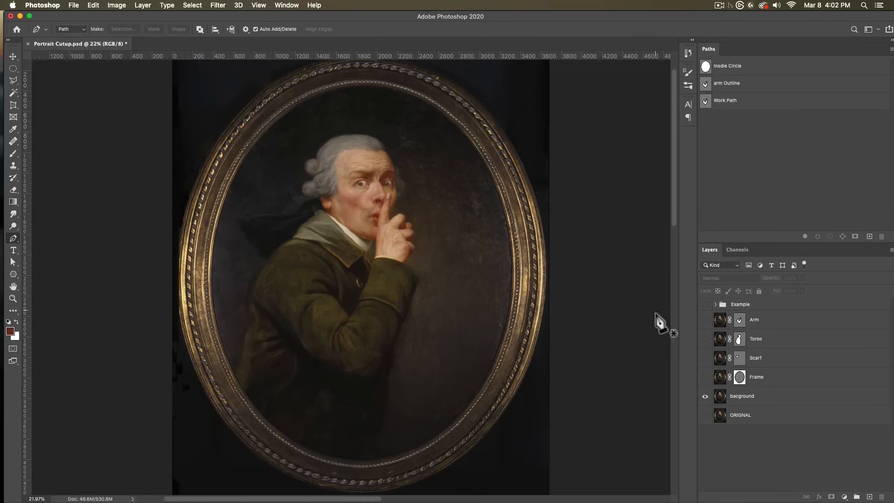
{"action": "left_click", "coordinate": [705, 395]}
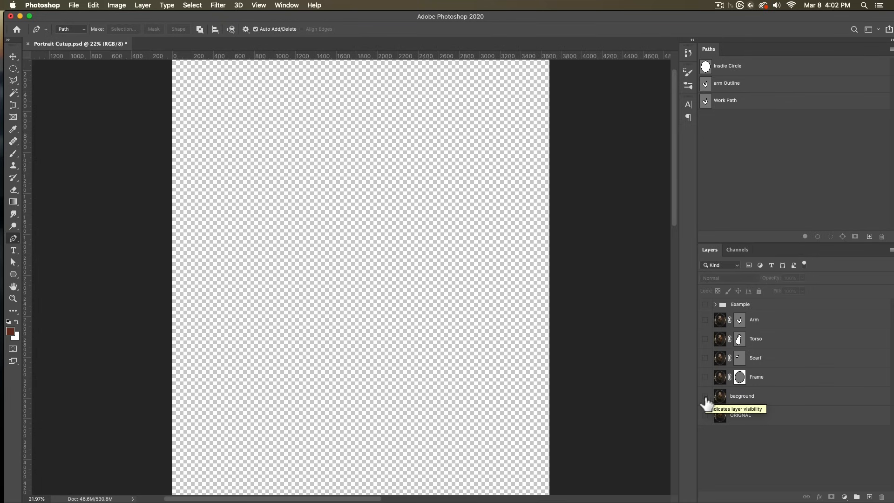
{"action": "left_click", "coordinate": [705, 395]}
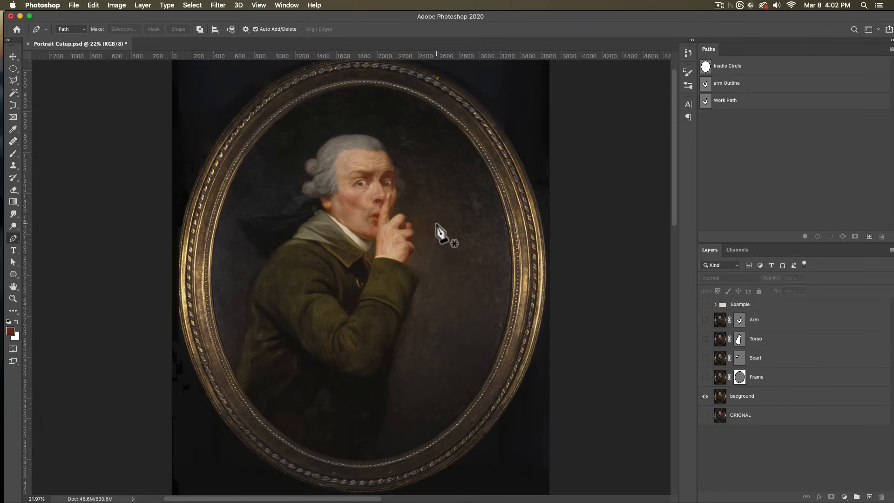
{"action": "left_click", "coordinate": [781, 376]}
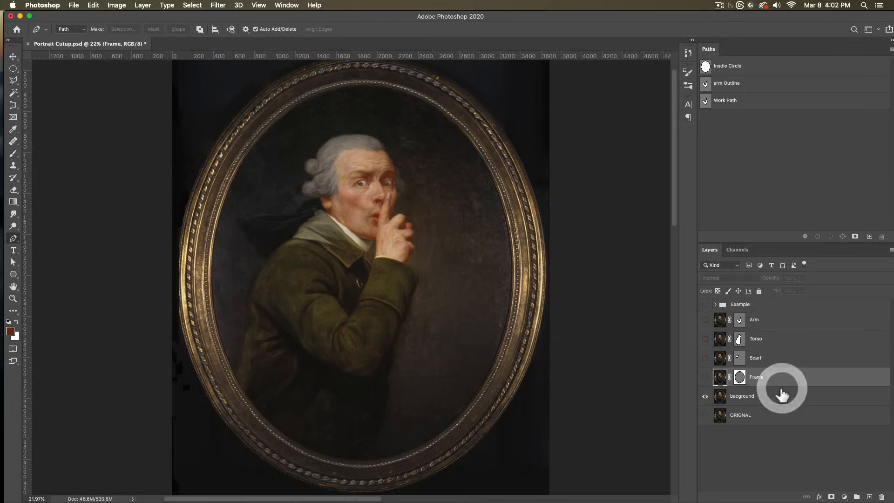
{"action": "left_click", "coordinate": [800, 395]}
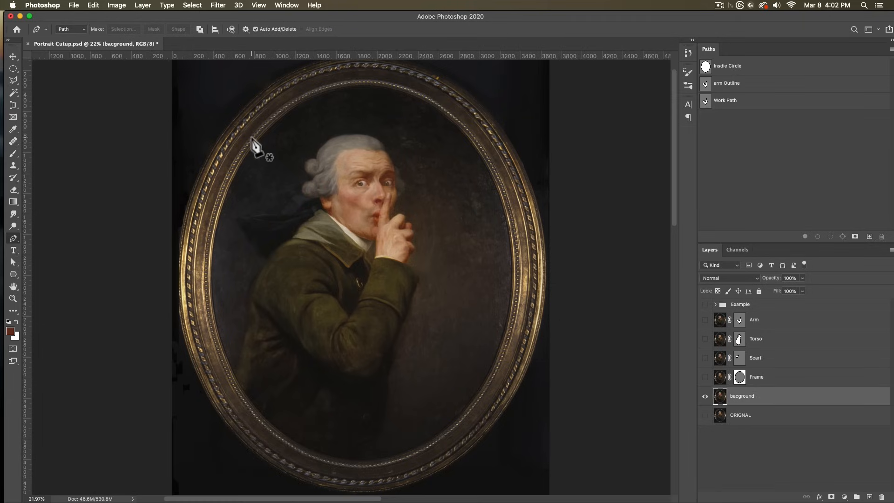
Step: On the bacground layer, draw a closed Polygonal Lasso selection loosely around the whole man, including his scarf, coat and raised arm
{"action": "left_click", "coordinate": [12, 81]}
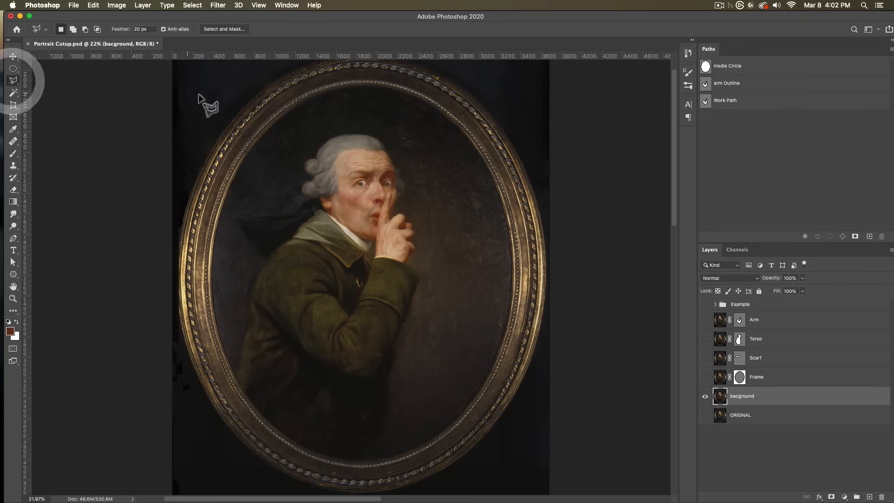
{"action": "left_click", "coordinate": [13, 82]}
{"action": "left_click", "coordinate": [395, 437]}
{"action": "left_click", "coordinate": [400, 358]}
{"action": "left_click", "coordinate": [426, 281]}
{"action": "left_click", "coordinate": [428, 222]}
{"action": "left_click", "coordinate": [411, 201]}
{"action": "left_click", "coordinate": [414, 151]}
{"action": "left_click", "coordinate": [366, 123]}
{"action": "left_click", "coordinate": [322, 135]}
{"action": "left_click", "coordinate": [297, 162]}
{"action": "left_click", "coordinate": [289, 188]}
{"action": "left_click", "coordinate": [231, 213]}
{"action": "left_click", "coordinate": [234, 244]}
{"action": "left_click", "coordinate": [242, 272]}
{"action": "left_click", "coordinate": [222, 392]}
{"action": "left_click", "coordinate": [282, 449]}
{"action": "left_click", "coordinate": [362, 468]}
{"action": "left_click", "coordinate": [372, 448]}
{"action": "left_click", "coordinate": [394, 436]}
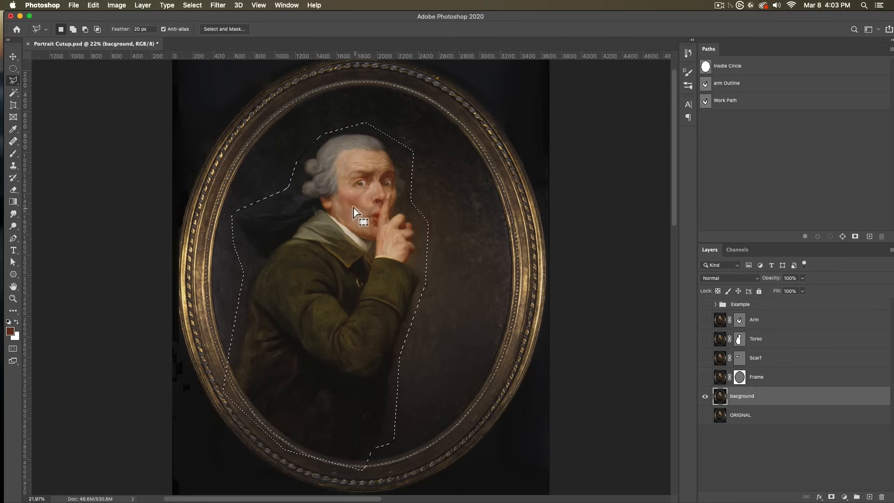
Step: Content-Aware Fill the selected figure, excluding the gilded frame from the sampling area and outputting to Current Layer
{"action": "left_click", "coordinate": [92, 5]}
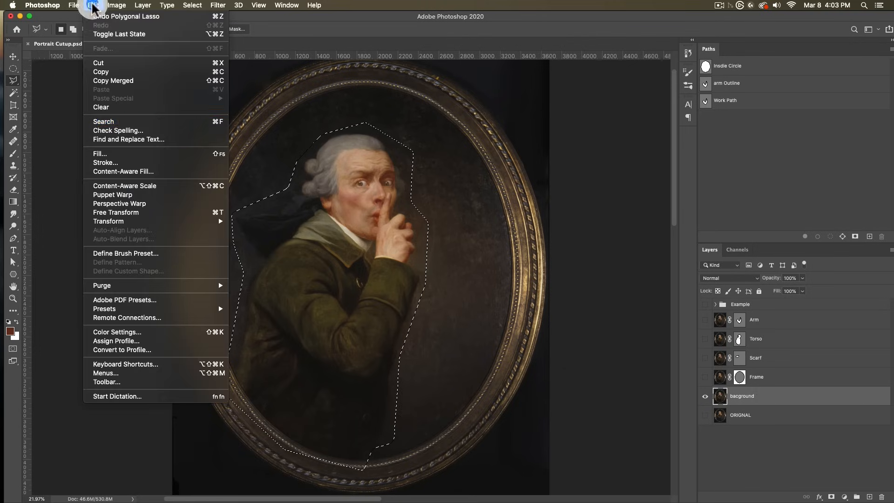
{"action": "left_click", "coordinate": [160, 172]}
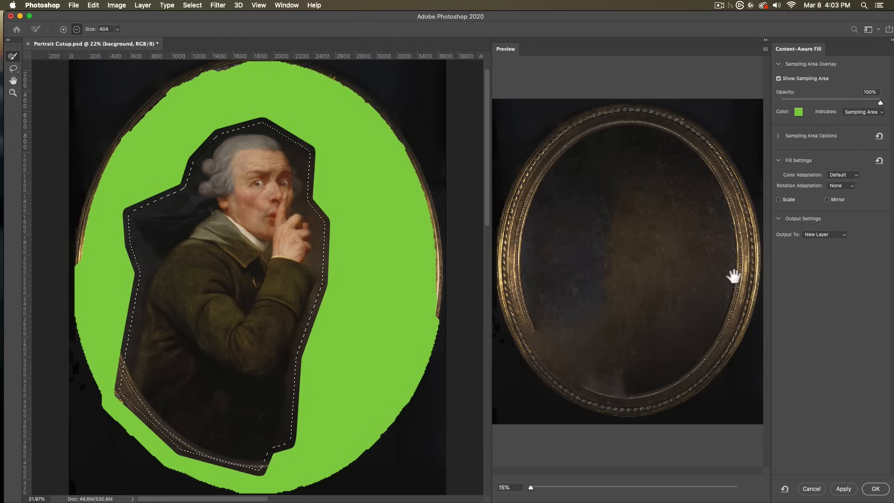
{"action": "left_click_drag", "start_coordinate": [367, 91], "coordinate": [376, 97]}
{"action": "mouse_move", "coordinate": [410, 139]}
{"action": "left_mouse_down"}
{"action": "mouse_move", "coordinate": [369, 95]}
{"action": "mouse_move", "coordinate": [324, 70]}
{"action": "mouse_move", "coordinate": [211, 63]}
{"action": "left_mouse_up"}
{"action": "mouse_move", "coordinate": [87, 176]}
{"action": "left_mouse_down"}
{"action": "mouse_move", "coordinate": [69, 229]}
{"action": "mouse_move", "coordinate": [97, 380]}
{"action": "mouse_move", "coordinate": [119, 418]}
{"action": "mouse_move", "coordinate": [211, 473]}
{"action": "left_mouse_up"}
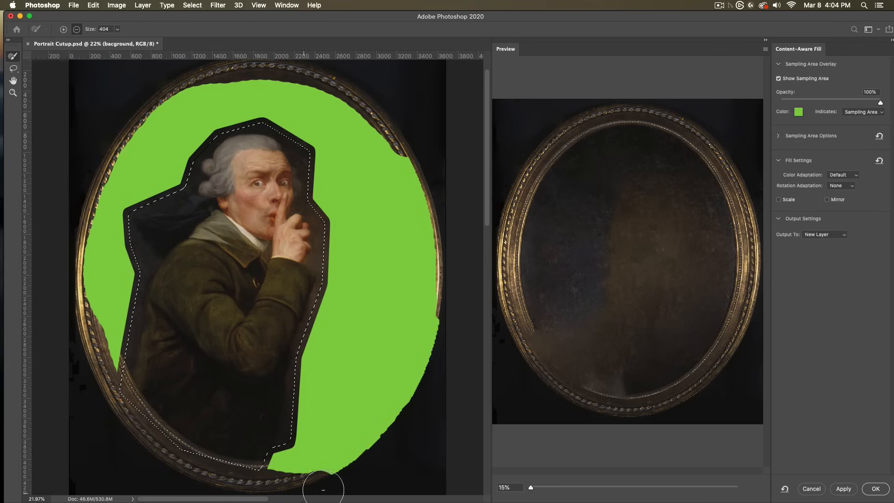
{"action": "mouse_move", "coordinate": [354, 462]}
{"action": "left_mouse_down"}
{"action": "mouse_move", "coordinate": [285, 467]}
{"action": "mouse_move", "coordinate": [362, 457]}
{"action": "mouse_move", "coordinate": [397, 418]}
{"action": "mouse_move", "coordinate": [349, 449]}
{"action": "mouse_move", "coordinate": [428, 372]}
{"action": "mouse_move", "coordinate": [384, 429]}
{"action": "mouse_move", "coordinate": [424, 365]}
{"action": "mouse_move", "coordinate": [441, 269]}
{"action": "mouse_move", "coordinate": [438, 199]}
{"action": "mouse_move", "coordinate": [406, 138]}
{"action": "mouse_move", "coordinate": [417, 265]}
{"action": "mouse_move", "coordinate": [402, 369]}
{"action": "left_mouse_up"}
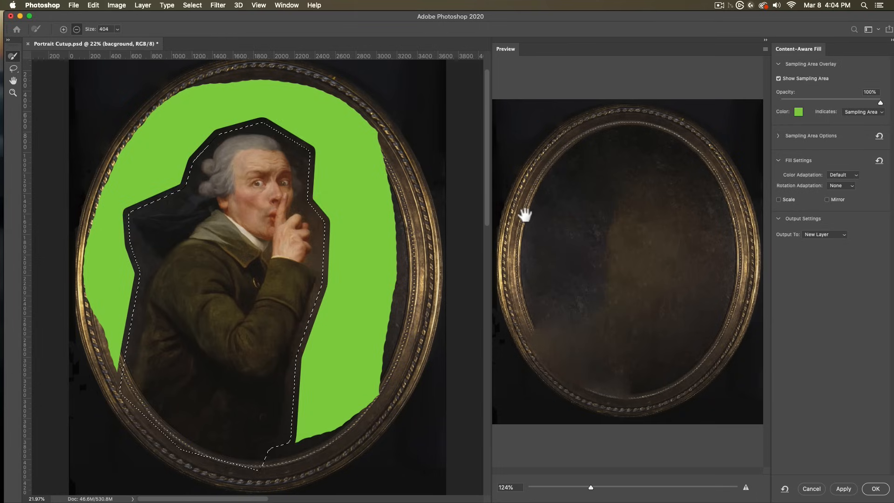
{"action": "mouse_move", "coordinate": [171, 83]}
{"action": "left_mouse_down"}
{"action": "mouse_move", "coordinate": [103, 185]}
{"action": "mouse_move", "coordinate": [92, 218]}
{"action": "mouse_move", "coordinate": [103, 350]}
{"action": "left_mouse_up"}
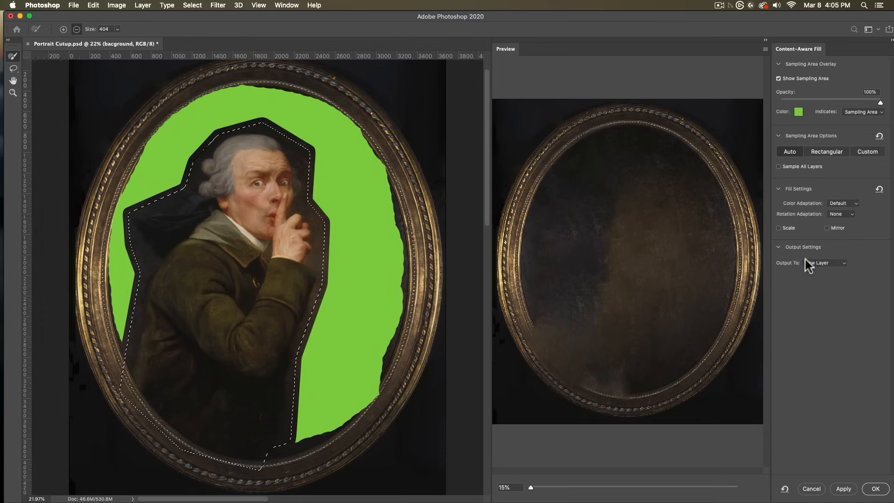
{"action": "left_click", "coordinate": [818, 255]}
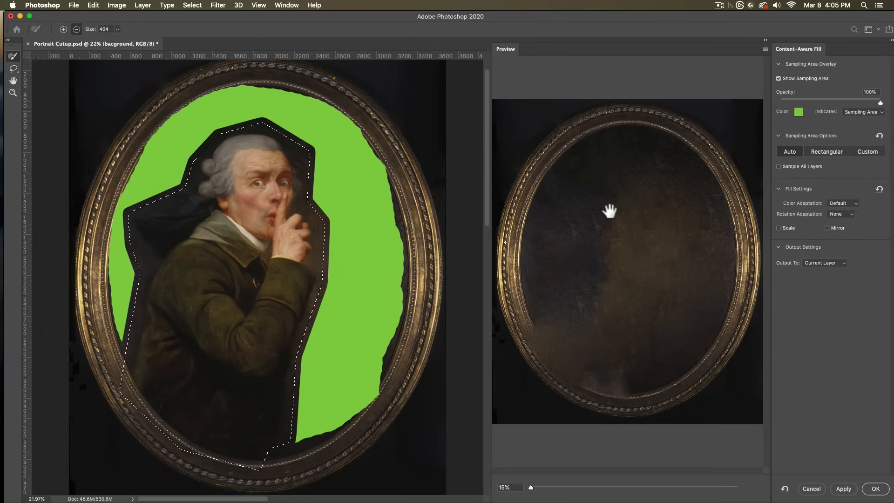
{"action": "left_click", "coordinate": [875, 489]}
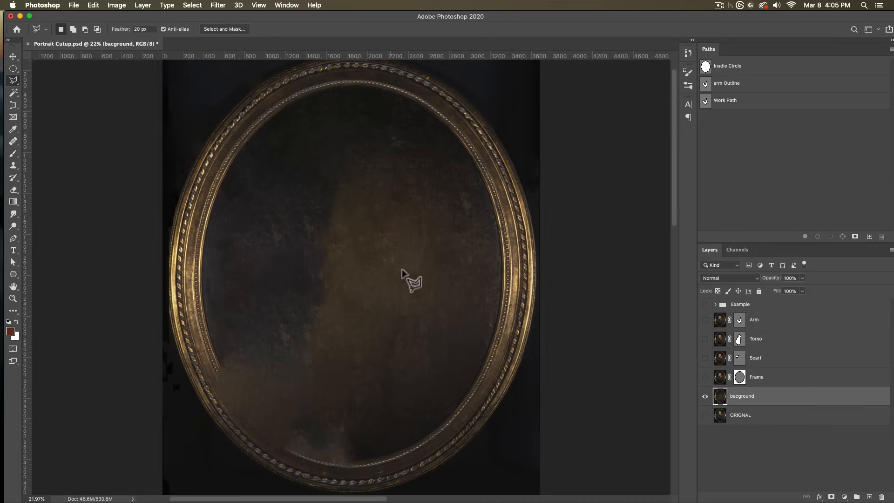
Step: Choose the Healing Brush for the bacground layer and set its brush size to 400 px
{"action": "left_click", "coordinate": [705, 339]}
{"action": "left_click", "coordinate": [760, 397]}
{"action": "left_click_drag", "start_coordinate": [15, 143], "coordinate": [38, 148]}
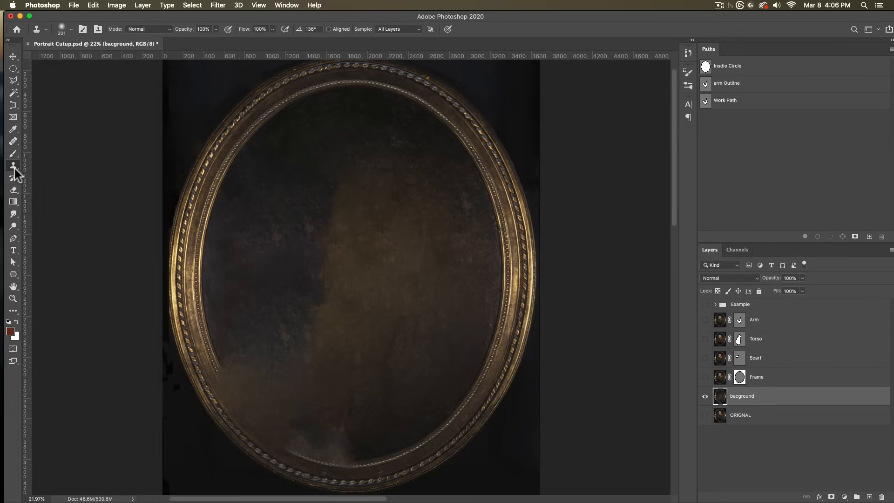
{"action": "right_click", "coordinate": [277, 198]}
{"action": "left_click", "coordinate": [349, 216]}
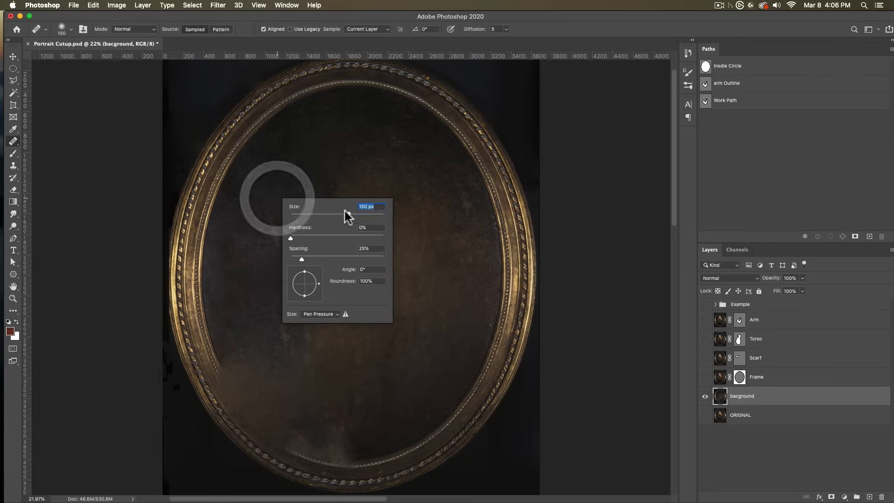
{"action": "left_click_drag", "start_coordinate": [396, 225], "coordinate": [375, 217]}
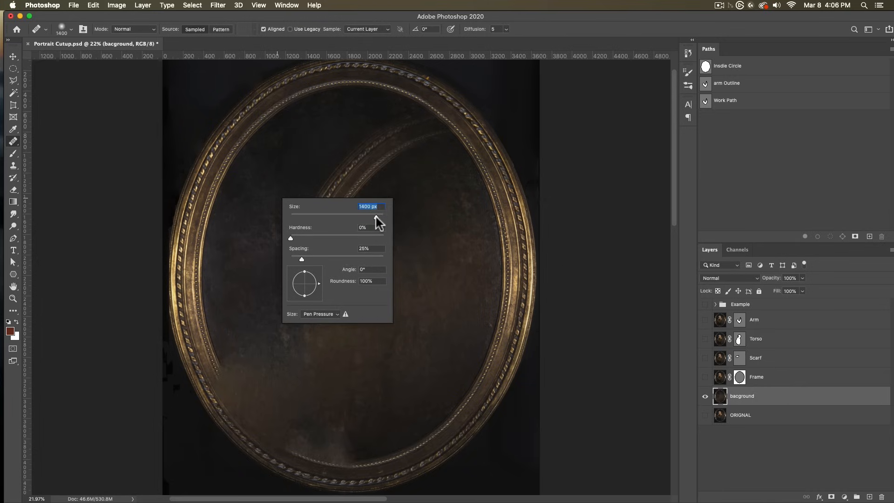
{"action": "left_click", "coordinate": [329, 182]}
{"action": "left_click", "coordinate": [303, 197], "text": "alt"}
{"action": "mouse_move", "coordinate": [200, 177]}
{"action": "left_mouse_down"}
{"action": "mouse_move", "coordinate": [222, 130]}
{"action": "mouse_move", "coordinate": [298, 94]}
{"action": "mouse_move", "coordinate": [206, 202]}
{"action": "mouse_move", "coordinate": [303, 96]}
{"action": "mouse_move", "coordinate": [208, 160]}
{"action": "mouse_move", "coordinate": [211, 244]}
{"action": "left_mouse_up"}
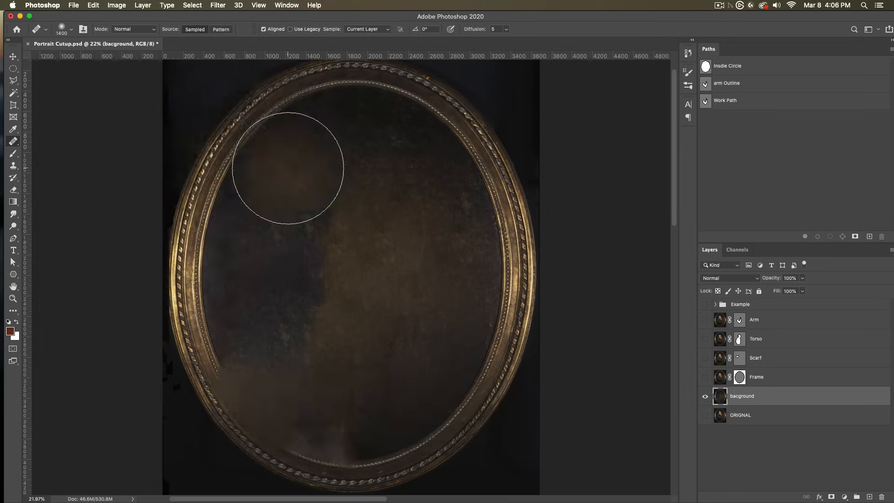
{"action": "right_click", "coordinate": [292, 176]}
{"action": "left_click", "coordinate": [382, 194]}
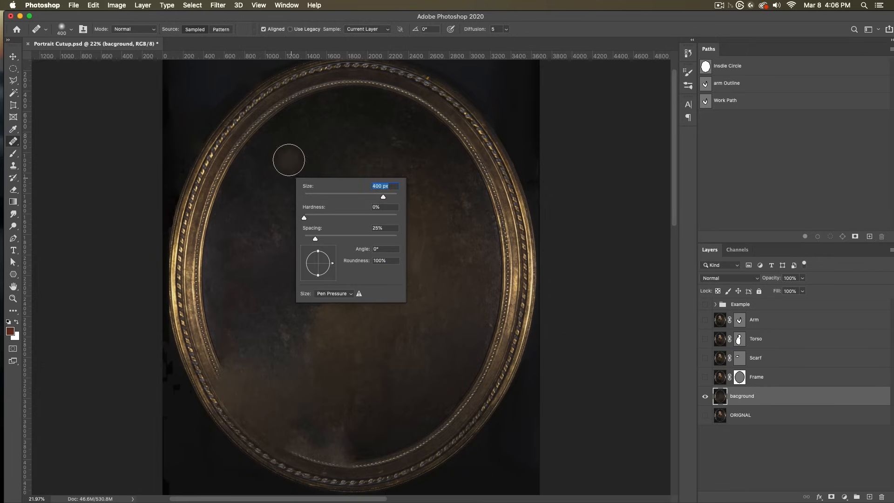
Step: Heal away the upper-left and upper-right stretches of the frame using samples from the dark painted background
{"action": "left_click", "coordinate": [294, 161]}
{"action": "left_click", "coordinate": [294, 164], "text": "alt"}
{"action": "mouse_move", "coordinate": [255, 129]}
{"action": "left_mouse_down"}
{"action": "mouse_move", "coordinate": [237, 147]}
{"action": "mouse_move", "coordinate": [255, 100]}
{"action": "mouse_move", "coordinate": [213, 161]}
{"action": "left_mouse_up"}
{"action": "left_click", "coordinate": [328, 160], "text": "alt"}
{"action": "mouse_move", "coordinate": [325, 104]}
{"action": "left_mouse_down"}
{"action": "mouse_move", "coordinate": [300, 86]}
{"action": "mouse_move", "coordinate": [283, 98]}
{"action": "left_mouse_up"}
{"action": "left_click", "coordinate": [352, 158], "text": "alt"}
{"action": "left_click_drag", "start_coordinate": [444, 138], "coordinate": [442, 95]}
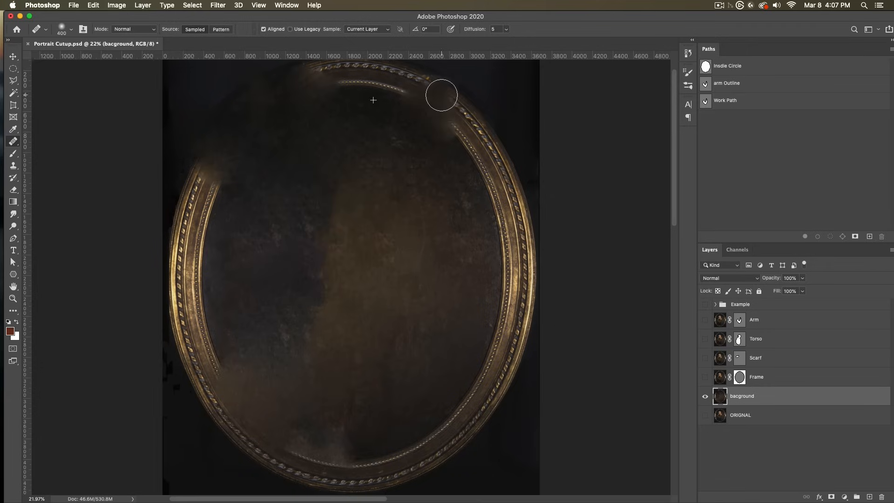
Step: Heal away the frame's lower-left side and bottom edge using samples from the nearby background
{"action": "left_click", "coordinate": [266, 311], "text": "alt"}
{"action": "mouse_move", "coordinate": [198, 340]}
{"action": "left_mouse_down"}
{"action": "mouse_move", "coordinate": [200, 303]}
{"action": "mouse_move", "coordinate": [201, 347]}
{"action": "left_mouse_up"}
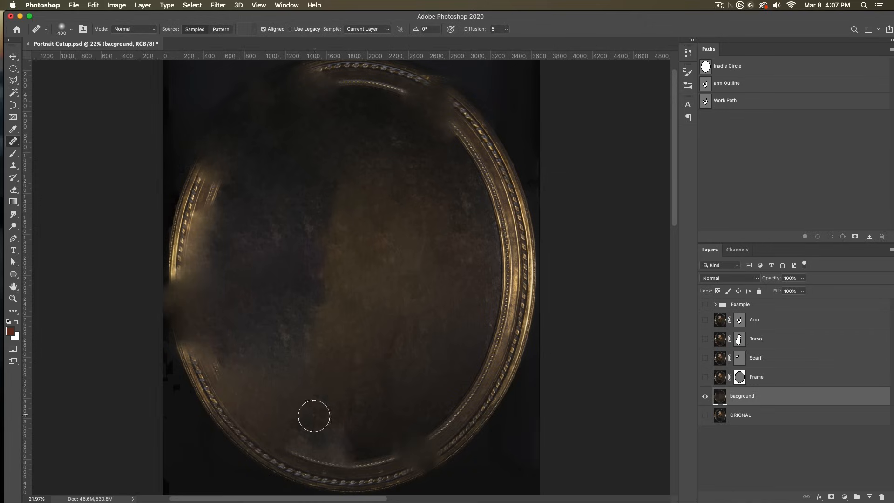
{"action": "mouse_move", "coordinate": [296, 464]}
{"action": "left_mouse_down"}
{"action": "mouse_move", "coordinate": [360, 475]}
{"action": "mouse_move", "coordinate": [259, 446]}
{"action": "left_mouse_up"}
{"action": "left_click_drag", "start_coordinate": [360, 449], "coordinate": [406, 450]}
{"action": "left_click", "coordinate": [350, 441]}
Step: Heal over the frame's inner right edge, its top band and the remaining left side with sampled background texture
{"action": "left_click", "coordinate": [420, 275], "text": "alt"}
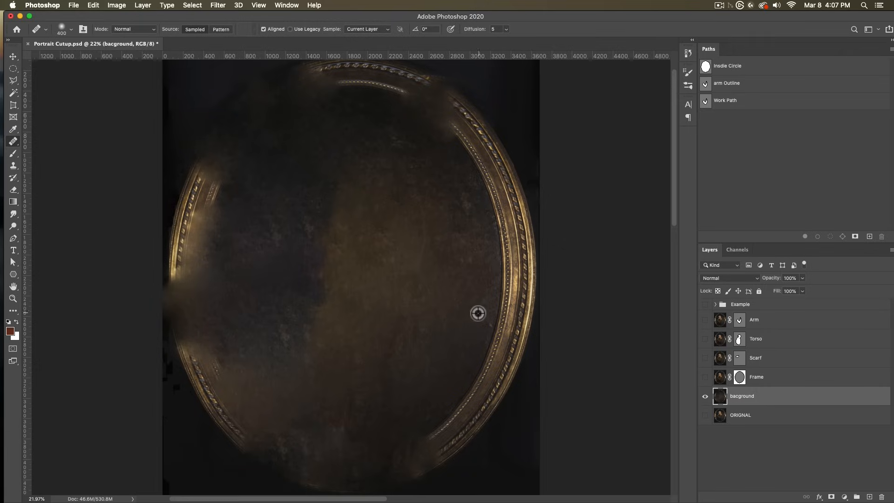
{"action": "left_click", "coordinate": [458, 292], "text": "alt"}
{"action": "mouse_move", "coordinate": [512, 294]}
{"action": "left_mouse_down"}
{"action": "mouse_move", "coordinate": [503, 257]}
{"action": "mouse_move", "coordinate": [455, 190]}
{"action": "left_mouse_up"}
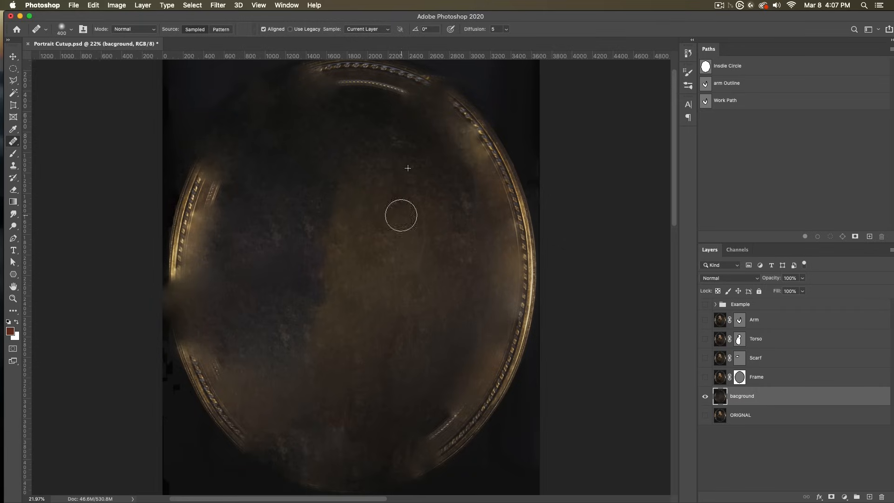
{"action": "mouse_move", "coordinate": [408, 96]}
{"action": "left_mouse_down"}
{"action": "mouse_move", "coordinate": [331, 89]}
{"action": "mouse_move", "coordinate": [399, 75]}
{"action": "left_mouse_up"}
{"action": "left_click", "coordinate": [321, 217], "text": "alt"}
{"action": "mouse_move", "coordinate": [215, 179]}
{"action": "left_mouse_down"}
{"action": "mouse_move", "coordinate": [195, 264]}
{"action": "mouse_move", "coordinate": [190, 251]}
{"action": "mouse_move", "coordinate": [179, 259]}
{"action": "mouse_move", "coordinate": [192, 377]}
{"action": "mouse_move", "coordinate": [230, 380]}
{"action": "mouse_move", "coordinate": [220, 398]}
{"action": "mouse_move", "coordinate": [266, 452]}
{"action": "left_mouse_up"}
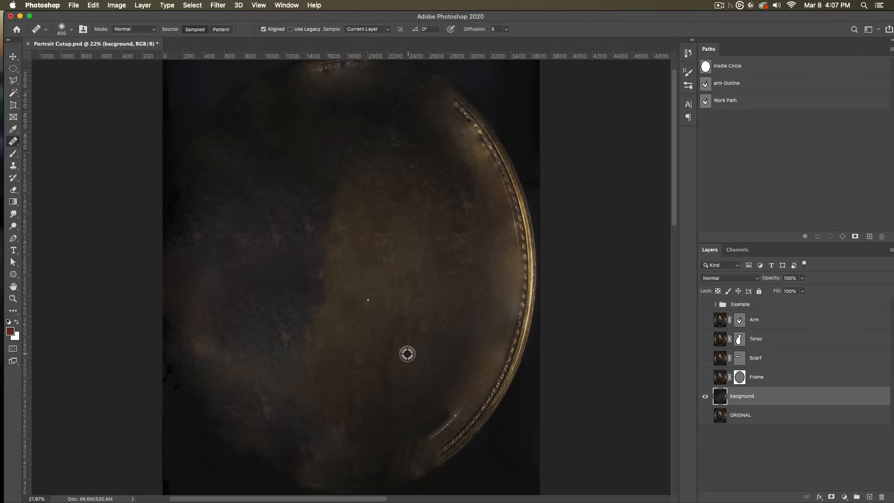
Step: Heal away the rest of the frame along the right side and top, resampling the background between strokes
{"action": "left_click_drag", "start_coordinate": [512, 227], "coordinate": [453, 128]}
{"action": "key", "text": "super+z"}
{"action": "left_click", "coordinate": [383, 394], "text": "alt"}
{"action": "left_click_drag", "start_coordinate": [446, 424], "coordinate": [409, 472]}
{"action": "left_click_drag", "start_coordinate": [492, 396], "coordinate": [475, 423]}
{"action": "left_click", "coordinate": [439, 270], "text": "alt"}
{"action": "left_click_drag", "start_coordinate": [515, 217], "coordinate": [524, 303]}
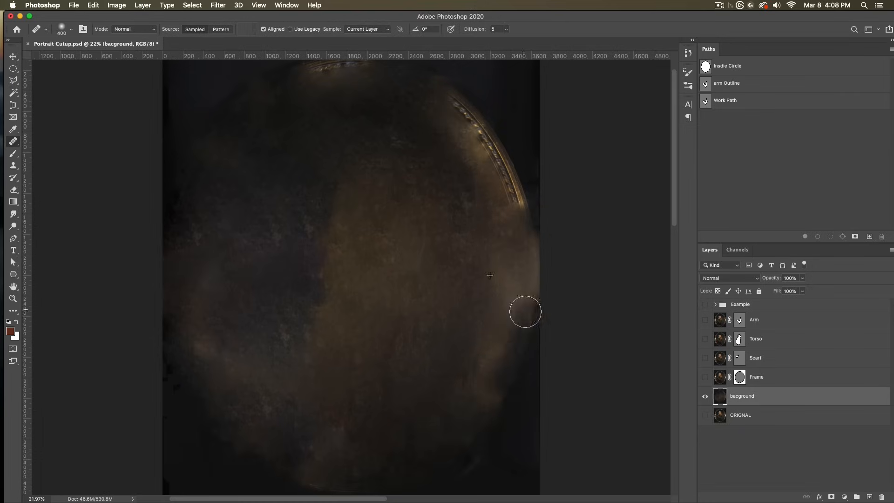
{"action": "left_click_drag", "start_coordinate": [516, 204], "coordinate": [447, 101]}
{"action": "left_click_drag", "start_coordinate": [355, 65], "coordinate": [299, 69]}
{"action": "left_click_drag", "start_coordinate": [404, 158], "coordinate": [402, 191]}
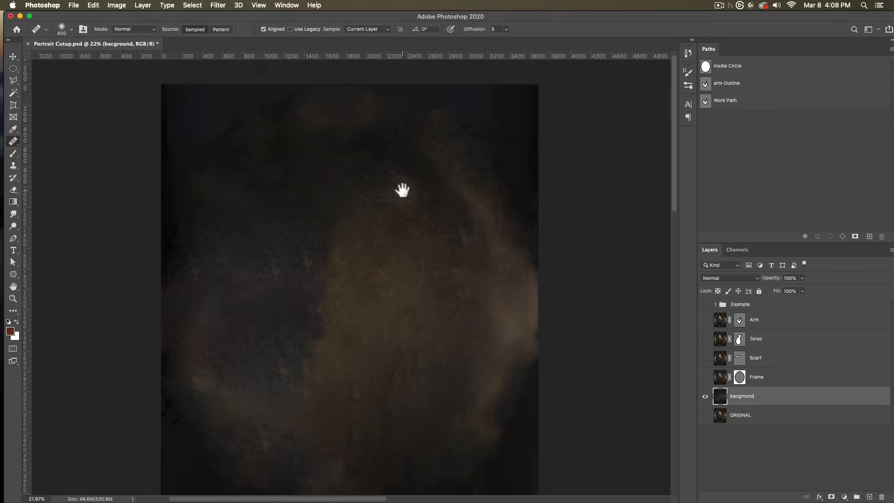
{"action": "key", "text": "super+0"}
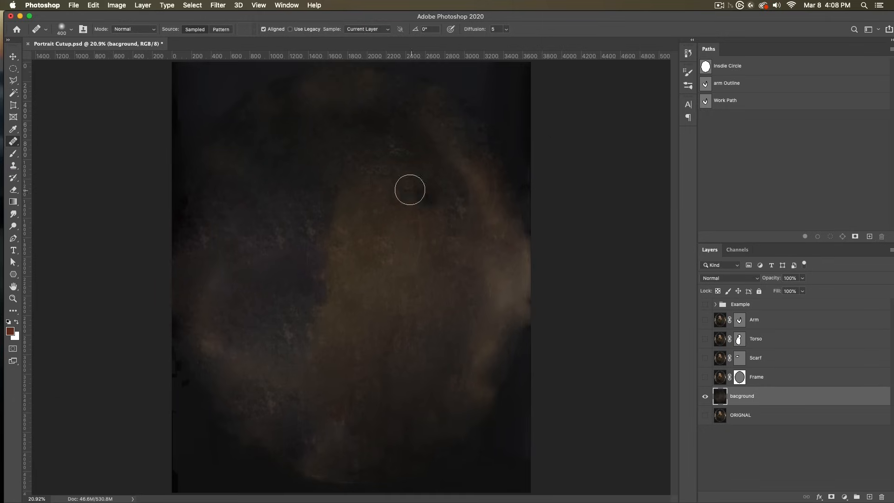
Step: Set the Healing Brush size to 1850 px and blend sampled central background texture over the corners and outer edges
{"action": "right_click", "coordinate": [350, 202]}
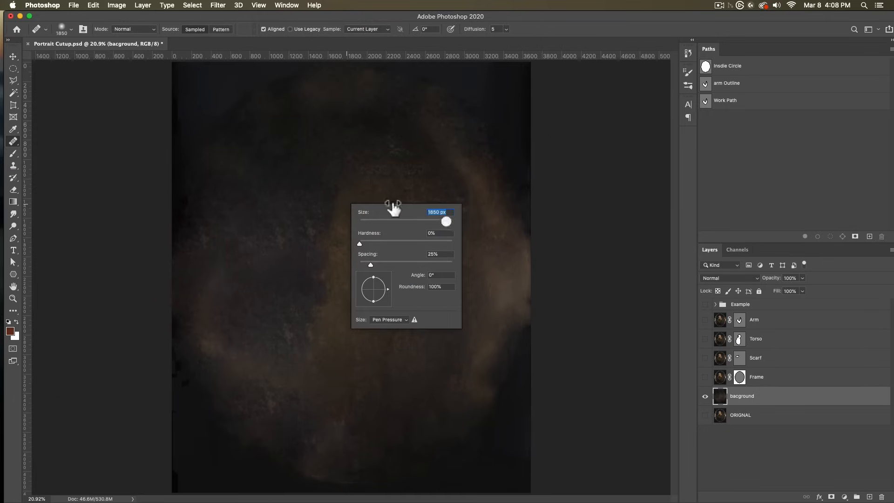
{"action": "left_click", "coordinate": [333, 262], "text": "alt"}
{"action": "left_click", "coordinate": [357, 273], "text": "alt"}
{"action": "mouse_move", "coordinate": [516, 105]}
{"action": "left_mouse_down"}
{"action": "mouse_move", "coordinate": [489, 103]}
{"action": "mouse_move", "coordinate": [491, 91]}
{"action": "mouse_move", "coordinate": [509, 110]}
{"action": "left_mouse_up"}
{"action": "left_click_drag", "start_coordinate": [473, 434], "coordinate": [520, 392]}
{"action": "key", "text": "super+z"}
{"action": "left_click", "coordinate": [354, 273], "text": "alt"}
{"action": "mouse_move", "coordinate": [204, 415]}
{"action": "left_mouse_down"}
{"action": "mouse_move", "coordinate": [192, 413]}
{"action": "mouse_move", "coordinate": [229, 435]}
{"action": "left_mouse_up"}
{"action": "left_click", "coordinate": [369, 309], "text": "alt"}
{"action": "mouse_move", "coordinate": [522, 418]}
{"action": "left_mouse_down"}
{"action": "mouse_move", "coordinate": [514, 360]}
{"action": "mouse_move", "coordinate": [506, 438]}
{"action": "left_mouse_up"}
{"action": "left_click", "coordinate": [369, 269], "text": "alt"}
{"action": "left_click_drag", "start_coordinate": [186, 124], "coordinate": [203, 135]}
{"action": "left_click", "coordinate": [389, 267], "text": "alt"}
{"action": "left_click", "coordinate": [541, 227]}
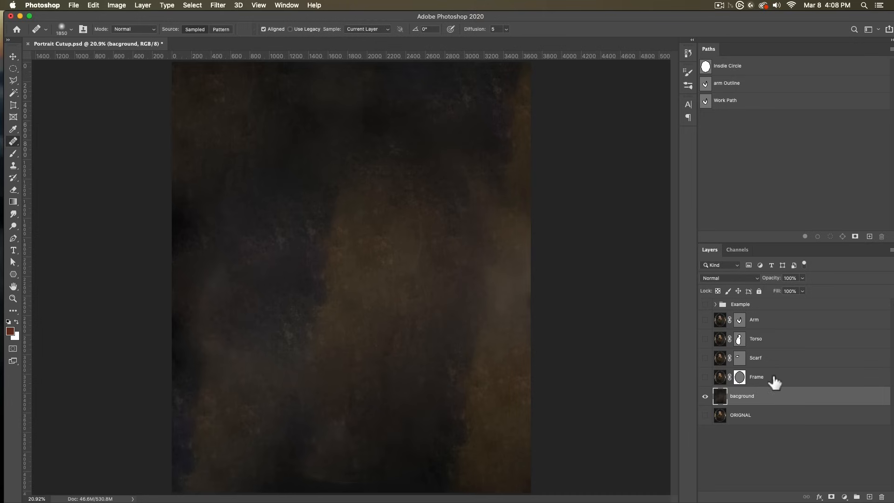
Step: Check the repaired background with the cutout layers shown, and isolate and select the Scarf layer for editing
{"action": "left_click", "coordinate": [704, 396], "text": "alt"}
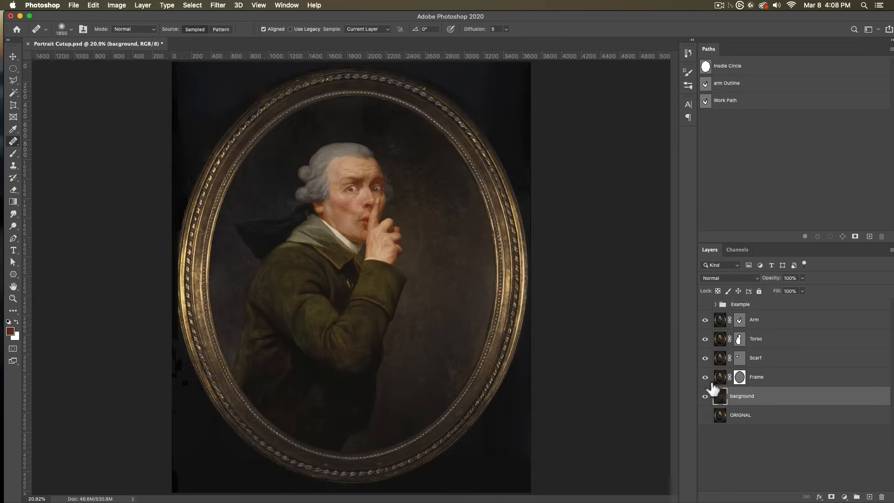
{"action": "left_click", "coordinate": [705, 396]}
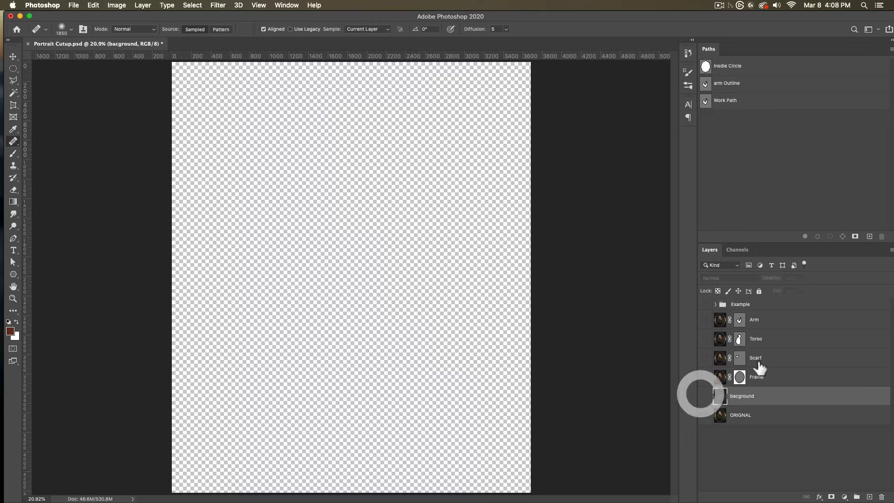
{"action": "left_click", "coordinate": [754, 358]}
{"action": "left_click", "coordinate": [705, 358]}
Step: With a 143 px Clone Stamp brush, sample the dark scarf fabric and paint it over the scarf's middle and upper edge
{"action": "scroll", "coordinate": [255, 240], "scroll_direction": "up", "scroll_amount": 6}
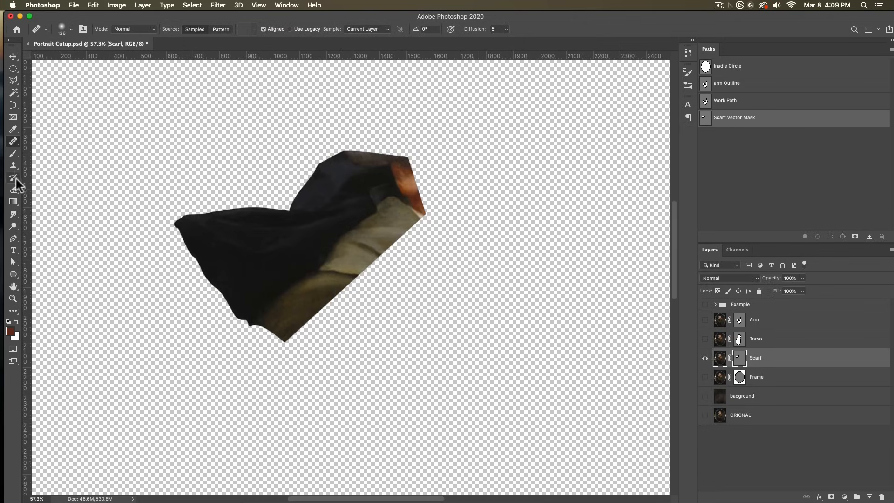
{"action": "left_click", "coordinate": [13, 165]}
{"action": "left_click", "coordinate": [65, 166]}
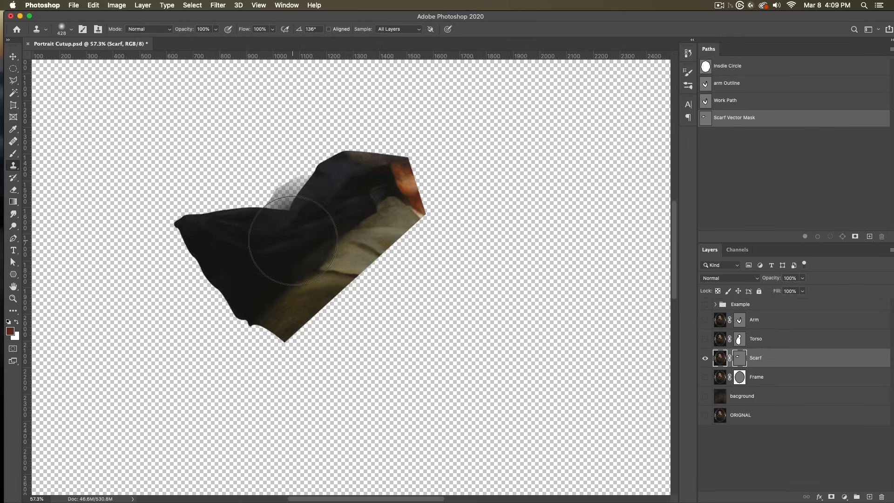
{"action": "right_click", "coordinate": [292, 247]}
{"action": "left_click_drag", "start_coordinate": [389, 269], "coordinate": [369, 269]}
{"action": "left_click", "coordinate": [263, 258]}
{"action": "left_click", "coordinate": [254, 250], "text": "alt"}
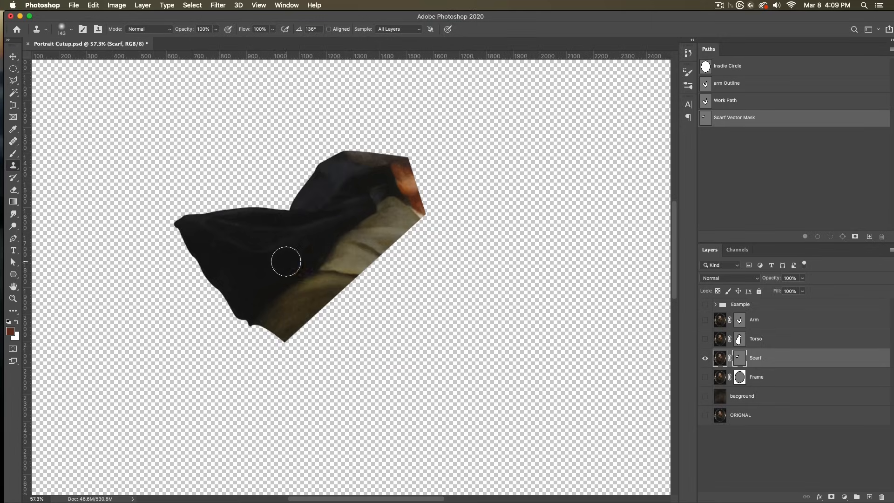
{"action": "left_click", "coordinate": [243, 247], "text": "alt"}
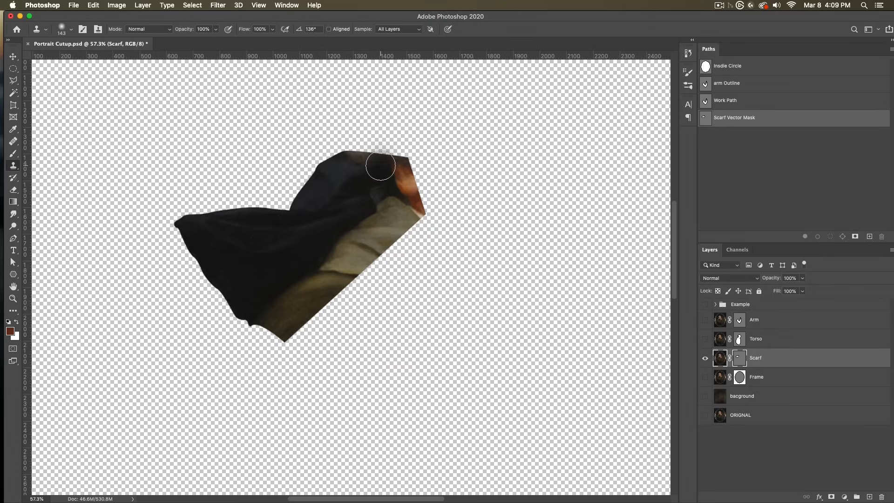
{"action": "mouse_move", "coordinate": [327, 209]}
{"action": "left_mouse_down"}
{"action": "mouse_move", "coordinate": [379, 166]}
{"action": "mouse_move", "coordinate": [362, 160]}
{"action": "left_mouse_up"}
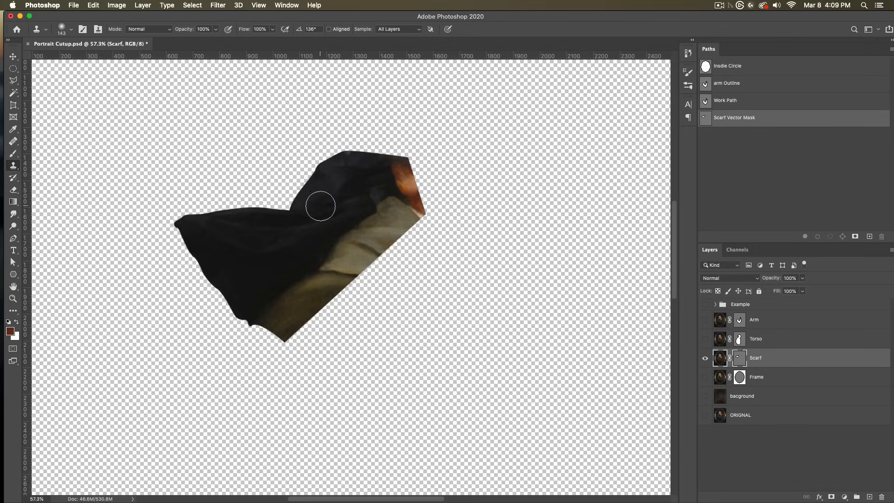
Step: Clone dark scarf fabric over the skin, collar and coat areas remaining in the Scarf cutout
{"action": "left_click_drag", "start_coordinate": [349, 156], "coordinate": [410, 174]}
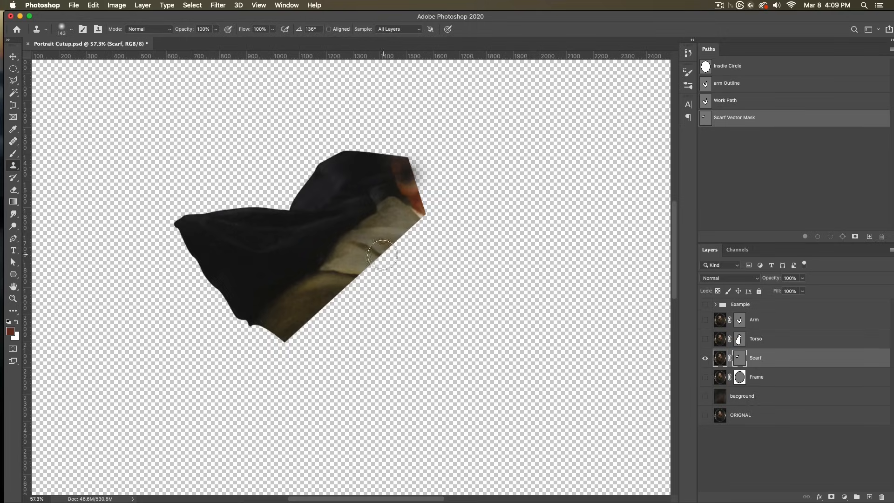
{"action": "left_click", "coordinate": [228, 242], "text": "alt"}
{"action": "mouse_move", "coordinate": [265, 322]}
{"action": "left_mouse_down"}
{"action": "mouse_move", "coordinate": [305, 278]}
{"action": "mouse_move", "coordinate": [285, 329]}
{"action": "left_mouse_up"}
{"action": "mouse_move", "coordinate": [293, 284]}
{"action": "left_mouse_down"}
{"action": "mouse_move", "coordinate": [318, 282]}
{"action": "mouse_move", "coordinate": [326, 293]}
{"action": "mouse_move", "coordinate": [341, 261]}
{"action": "mouse_move", "coordinate": [348, 270]}
{"action": "mouse_move", "coordinate": [359, 261]}
{"action": "mouse_move", "coordinate": [359, 238]}
{"action": "mouse_move", "coordinate": [409, 223]}
{"action": "mouse_move", "coordinate": [380, 212]}
{"action": "mouse_move", "coordinate": [377, 234]}
{"action": "mouse_move", "coordinate": [412, 222]}
{"action": "mouse_move", "coordinate": [404, 187]}
{"action": "left_mouse_up"}
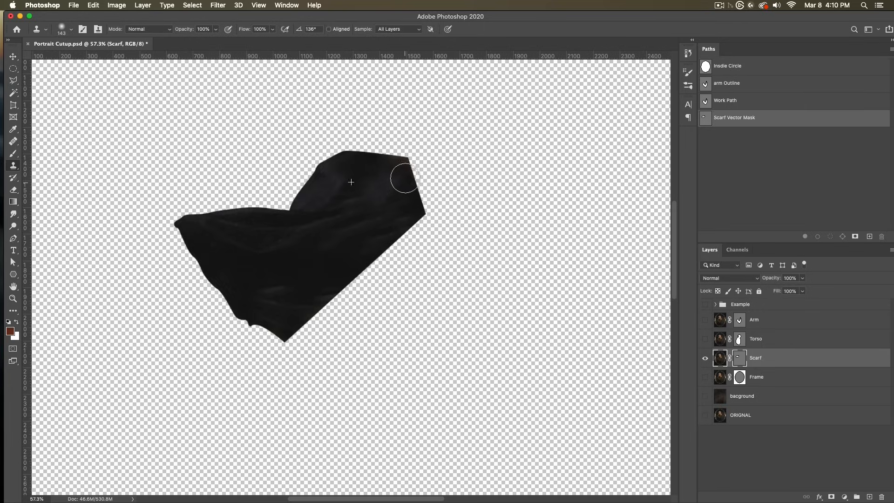
Step: Rasterize the Scarf layer's vector mask and apply the resulting mask to the layer
{"action": "left_click", "coordinate": [739, 357]}
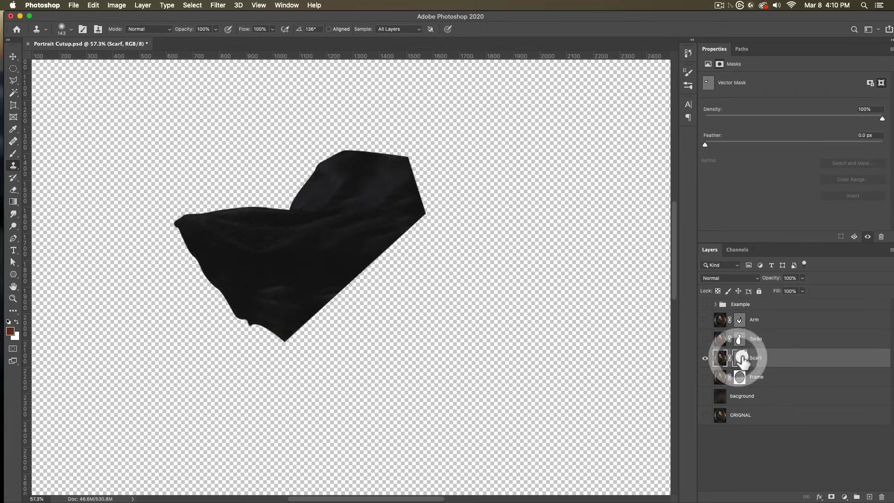
{"action": "right_click", "coordinate": [747, 360]}
{"action": "left_click", "coordinate": [785, 385]}
{"action": "right_click", "coordinate": [740, 357]}
{"action": "left_click", "coordinate": [750, 377]}
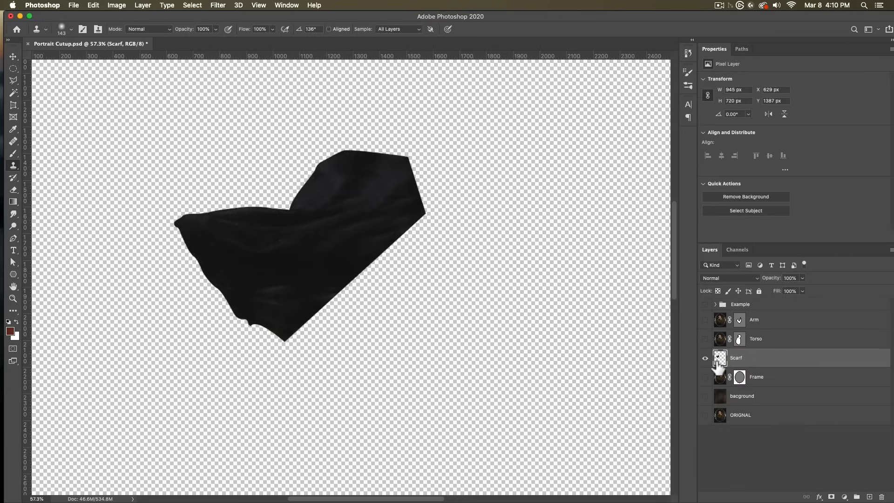
Step: Clone dark scarf fabric outward past the scarf's straight cut edges, from its lowest tip to the far upper corner
{"action": "scroll", "coordinate": [565, 287], "scroll_direction": "down", "scroll_amount": 2}
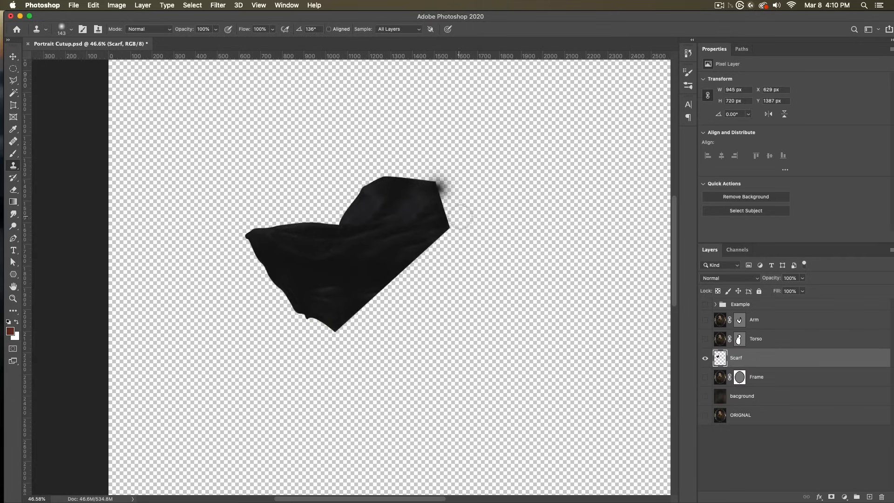
{"action": "scroll", "coordinate": [340, 302], "scroll_direction": "up", "scroll_amount": 2}
{"action": "left_click", "coordinate": [334, 293], "text": "alt"}
{"action": "mouse_move", "coordinate": [341, 334]}
{"action": "left_mouse_down"}
{"action": "mouse_move", "coordinate": [471, 212]}
{"action": "mouse_move", "coordinate": [465, 173]}
{"action": "mouse_move", "coordinate": [434, 146]}
{"action": "mouse_move", "coordinate": [455, 178]}
{"action": "left_mouse_up"}
{"action": "left_click", "coordinate": [396, 226], "text": "alt"}
{"action": "left_click", "coordinate": [450, 217], "text": "alt"}
{"action": "scroll", "coordinate": [512, 247], "scroll_direction": "down", "scroll_amount": 1}
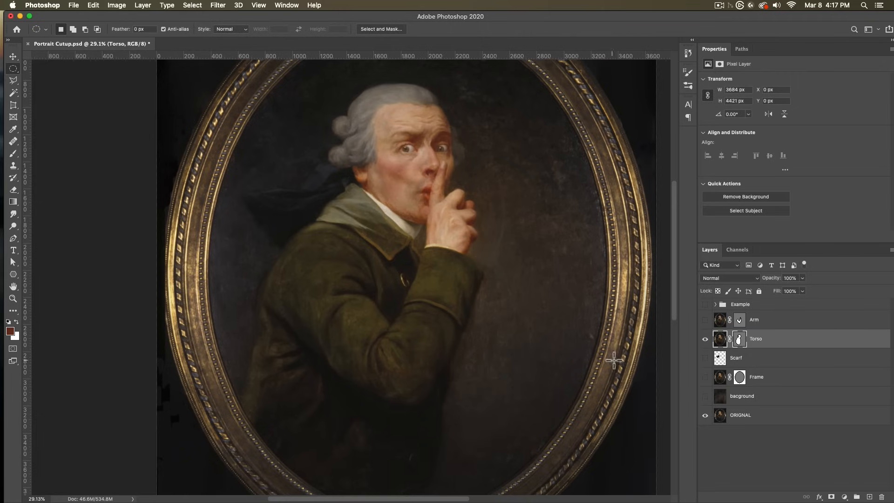
Step: Hide the ORIGNAL layer and examine the isolated Torso cutout for finger and sleeve areas that need retouching
{"action": "left_click", "coordinate": [705, 414]}
{"action": "scroll", "coordinate": [434, 175], "scroll_direction": "up", "scroll_amount": 1}
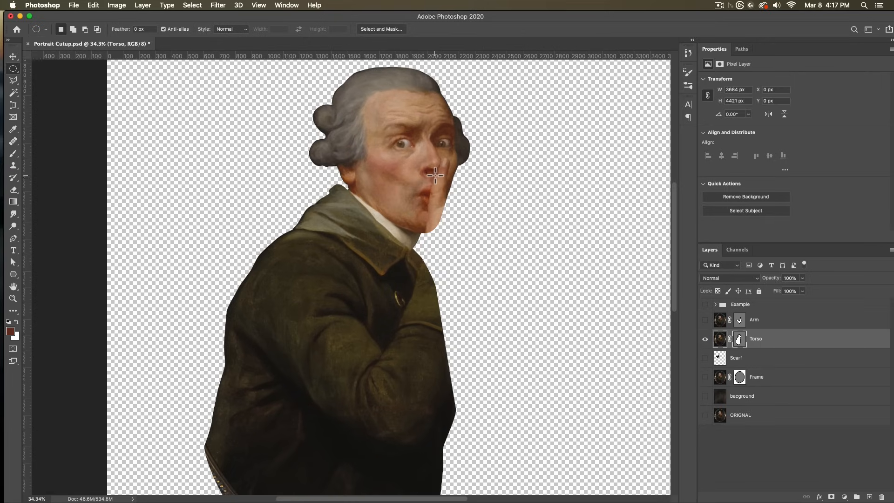
{"action": "scroll", "coordinate": [409, 336], "scroll_direction": "down", "scroll_amount": 3}
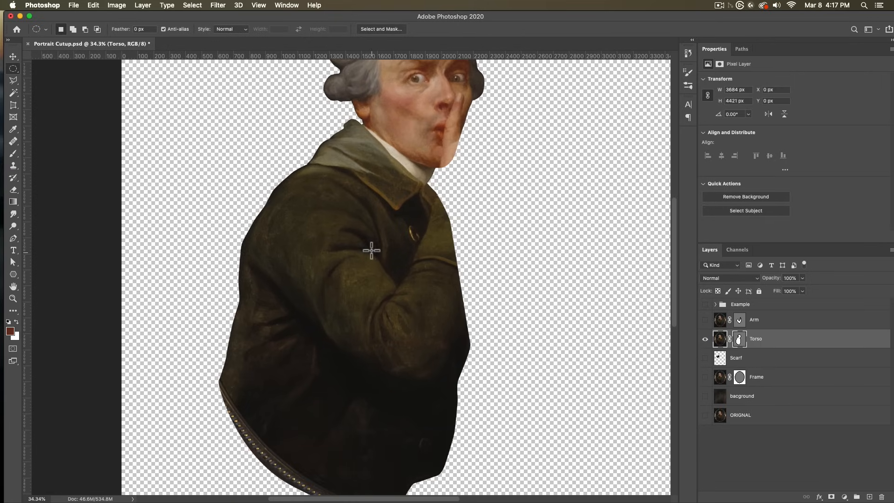
{"action": "scroll", "coordinate": [436, 180], "scroll_direction": "up", "scroll_amount": 5}
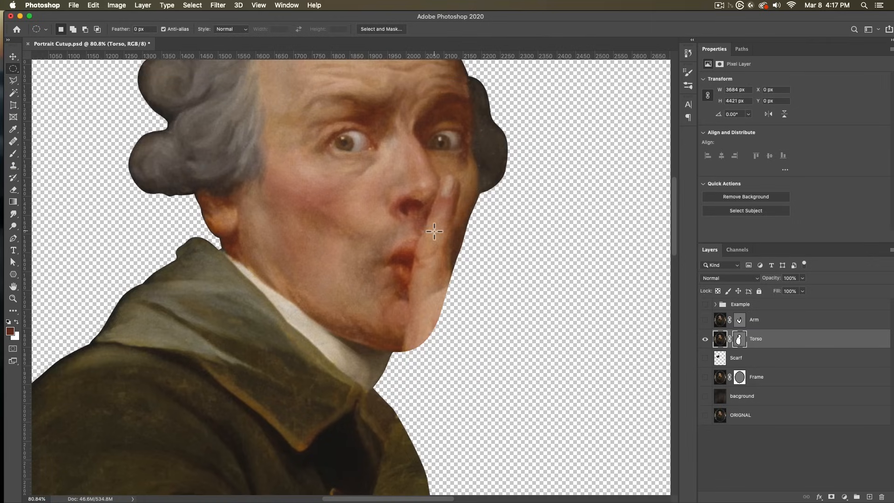
{"action": "scroll", "coordinate": [418, 238], "scroll_direction": "down", "scroll_amount": 2}
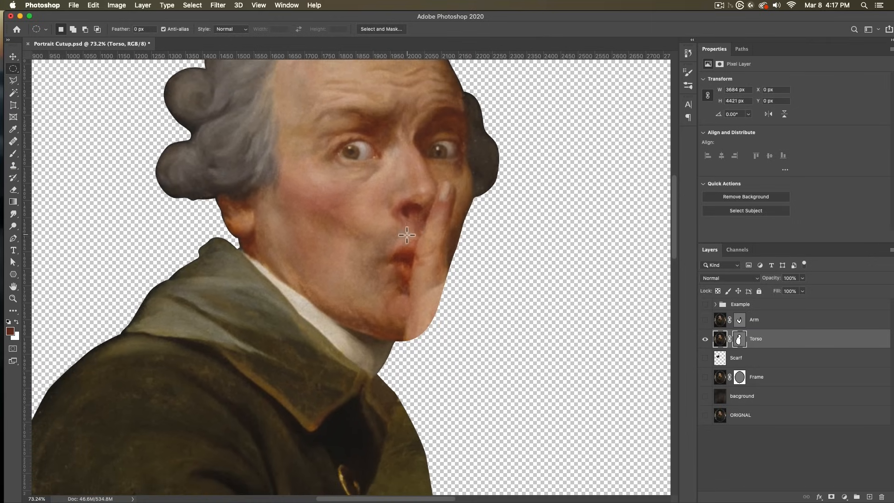
Step: Select the dark lower front of the coat below the bent sleeve with a Polygonal Lasso feathered 20 px
{"action": "left_click", "coordinate": [13, 80]}
{"action": "scroll", "coordinate": [443, 293], "scroll_direction": "down", "scroll_amount": 10}
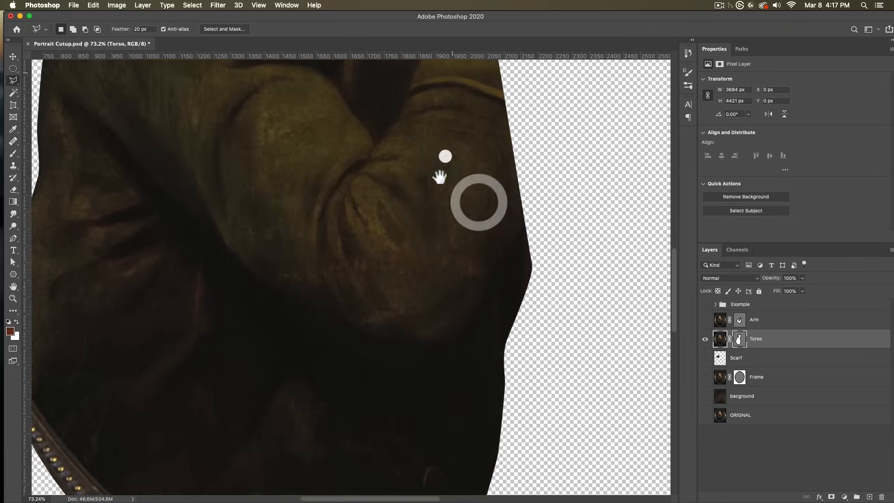
{"action": "scroll", "coordinate": [439, 177], "scroll_direction": "down", "scroll_amount": 5}
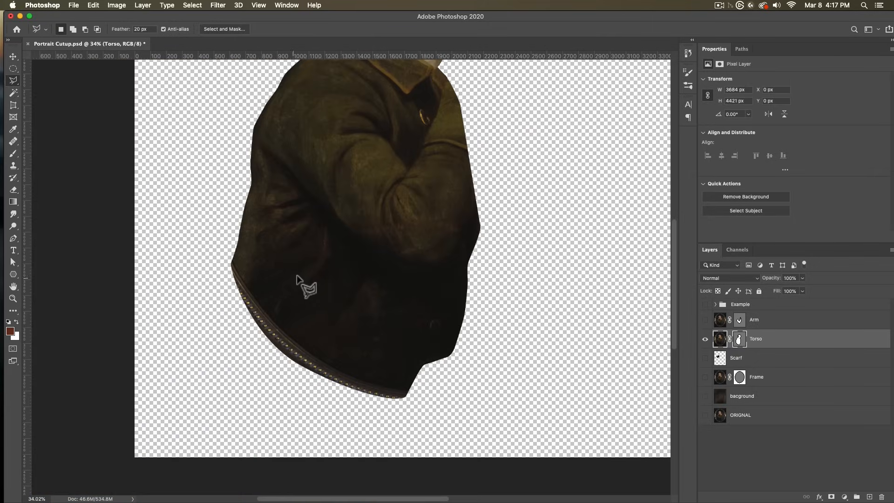
{"action": "left_click", "coordinate": [266, 297]}
{"action": "left_click", "coordinate": [311, 345]}
{"action": "left_click", "coordinate": [375, 369]}
{"action": "left_click", "coordinate": [403, 371]}
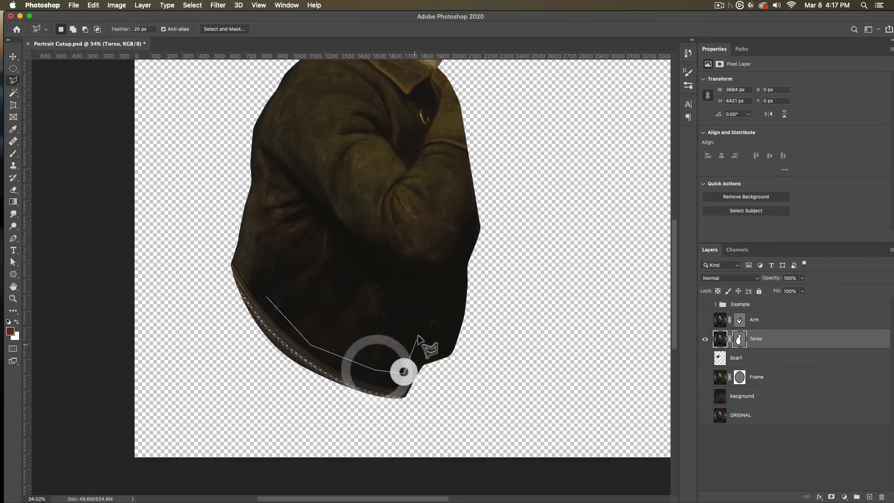
{"action": "left_click", "coordinate": [418, 334]}
{"action": "left_click", "coordinate": [422, 282]}
{"action": "left_click", "coordinate": [339, 244]}
{"action": "left_click", "coordinate": [308, 233]}
{"action": "double_click", "coordinate": [274, 264]}
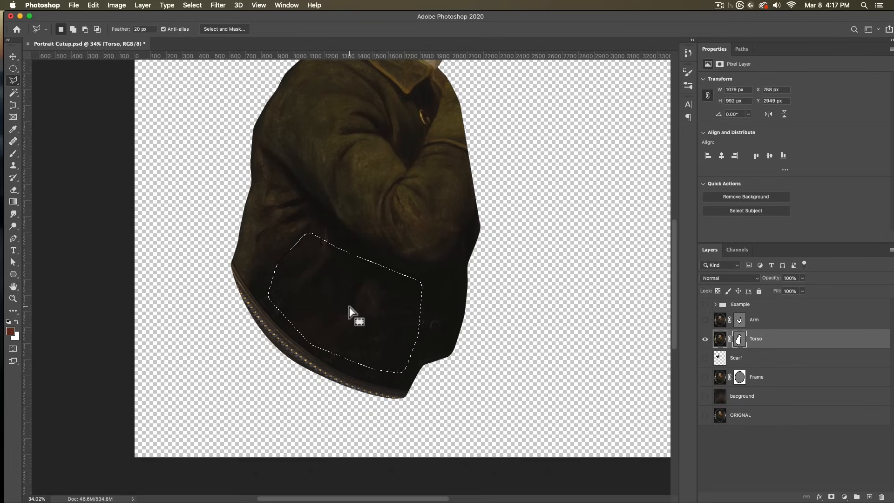
Step: Copy the selected dark coat area to a new layer, then move and rotate it to cover the forearm and elbow
{"action": "right_click", "coordinate": [349, 305]}
{"action": "left_click", "coordinate": [410, 367]}
{"action": "key", "text": "v"}
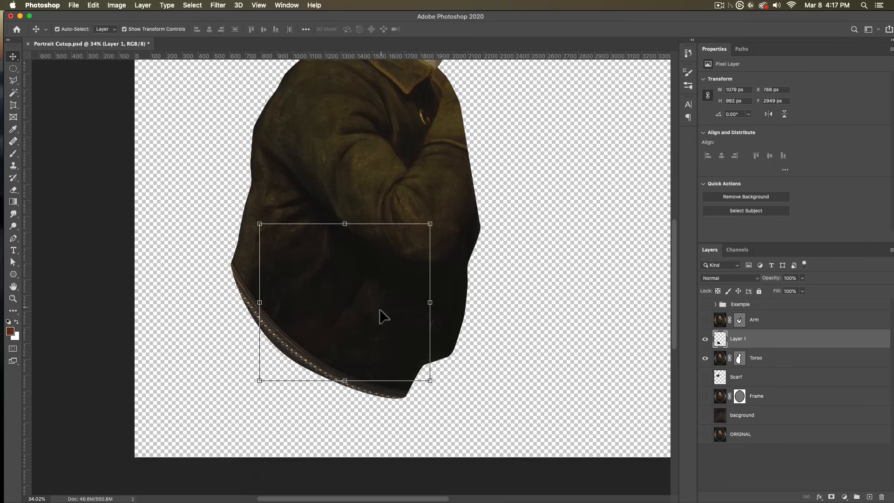
{"action": "left_click_drag", "start_coordinate": [385, 325], "coordinate": [414, 252]}
{"action": "left_click_drag", "start_coordinate": [471, 311], "coordinate": [498, 253]}
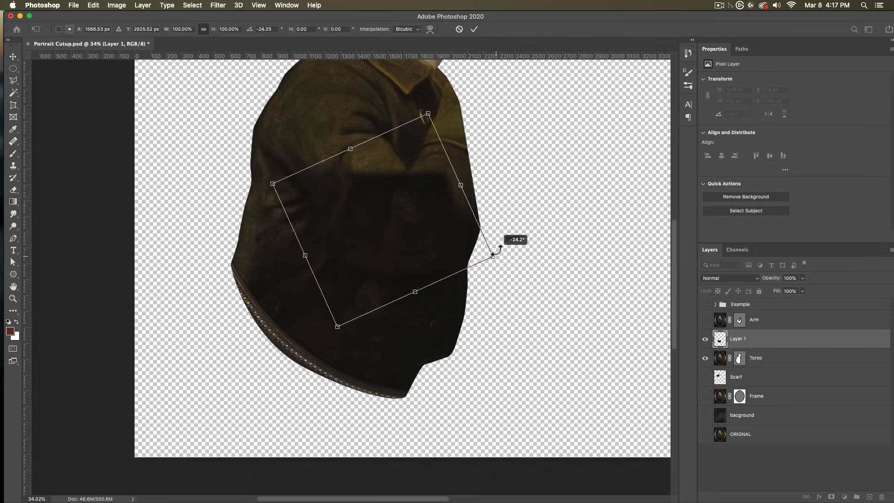
{"action": "left_click_drag", "start_coordinate": [380, 238], "coordinate": [378, 249]}
{"action": "left_click_drag", "start_coordinate": [504, 266], "coordinate": [506, 258]}
{"action": "left_click_drag", "start_coordinate": [399, 259], "coordinate": [401, 262]}
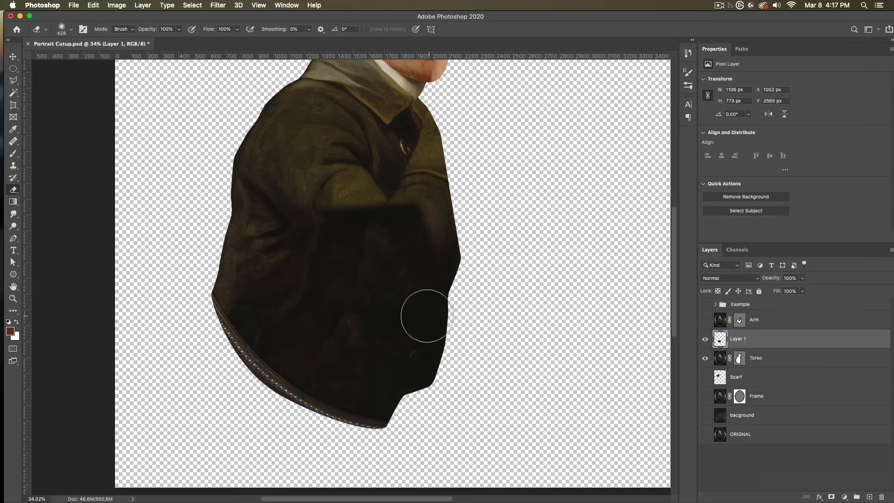
Step: Merge the coat patch down into the Torso layer, preserving the vector mask
{"action": "left_click", "coordinate": [742, 348]}
{"action": "key", "text": "super+e"}
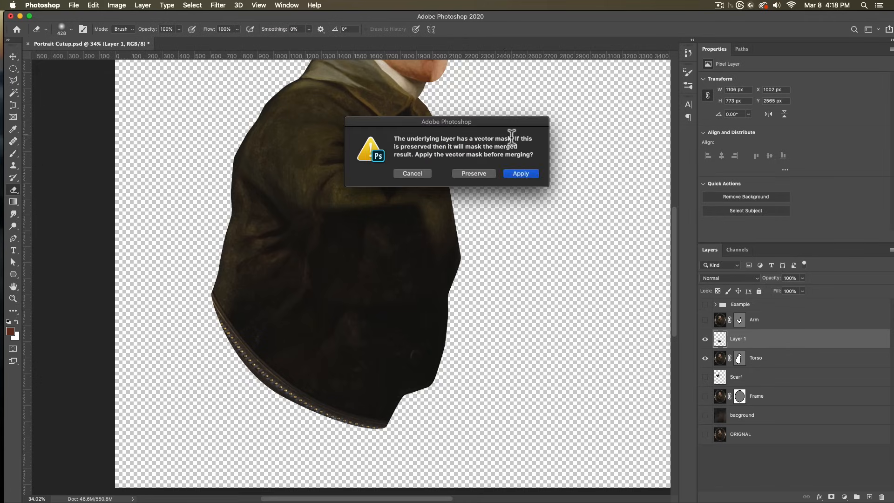
{"action": "left_click", "coordinate": [482, 175]}
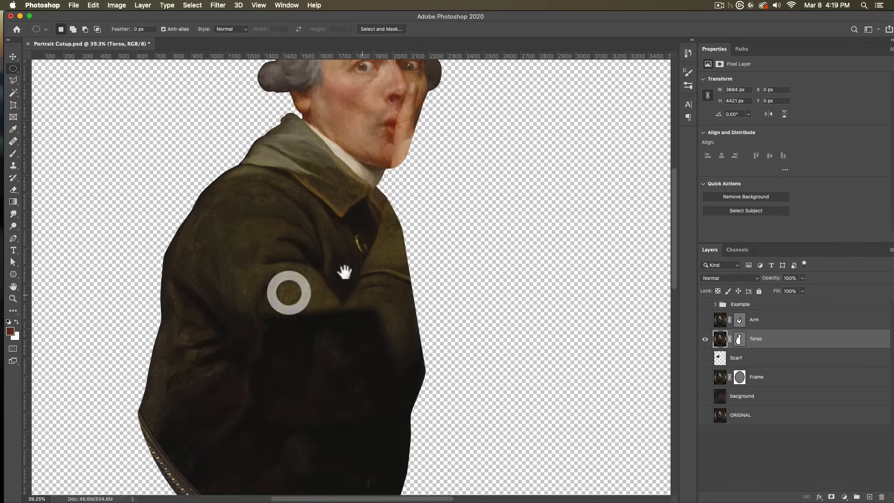
Step: With a 420 px Healing Brush, blend the coat patch's upper edge and the leftover sleeve across the middle of the coat
{"action": "left_click_drag", "start_coordinate": [345, 271], "coordinate": [314, 234]}
{"action": "left_click", "coordinate": [14, 141]}
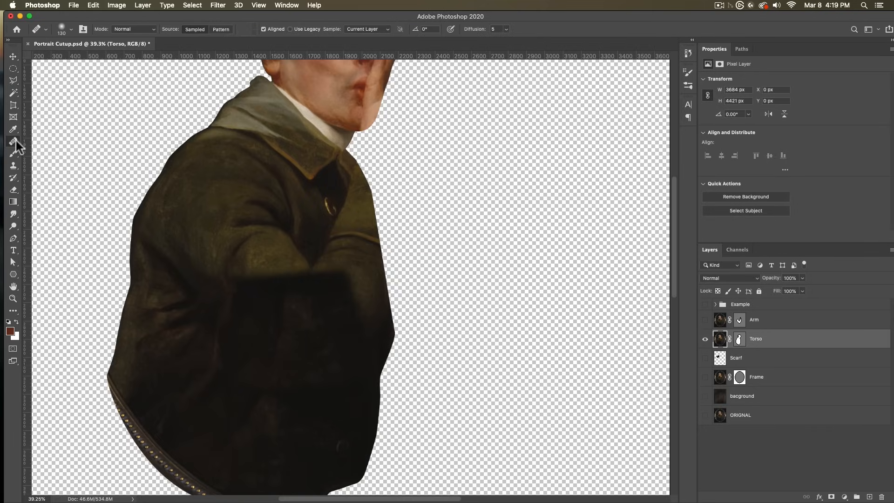
{"action": "left_click", "coordinate": [66, 150]}
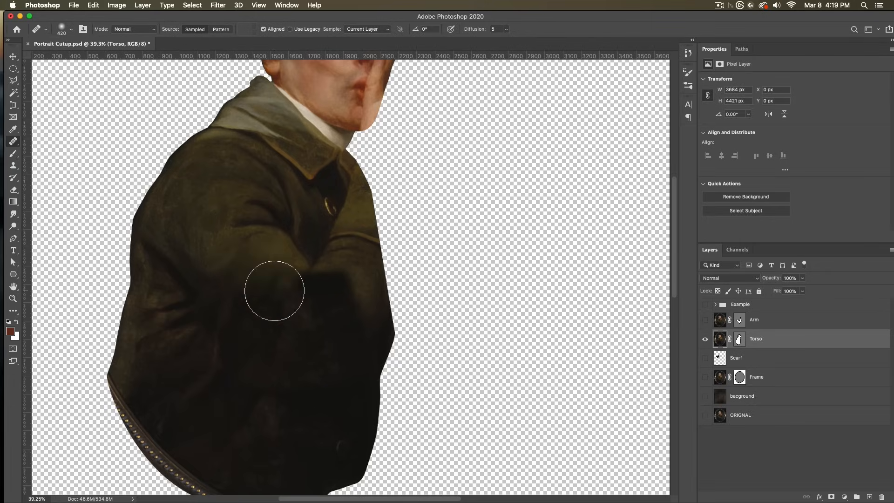
{"action": "mouse_move", "coordinate": [275, 291]}
{"action": "left_mouse_down"}
{"action": "mouse_move", "coordinate": [331, 295]}
{"action": "mouse_move", "coordinate": [260, 246]}
{"action": "mouse_move", "coordinate": [240, 279]}
{"action": "left_mouse_up"}
{"action": "left_click_drag", "start_coordinate": [210, 252], "coordinate": [213, 252]}
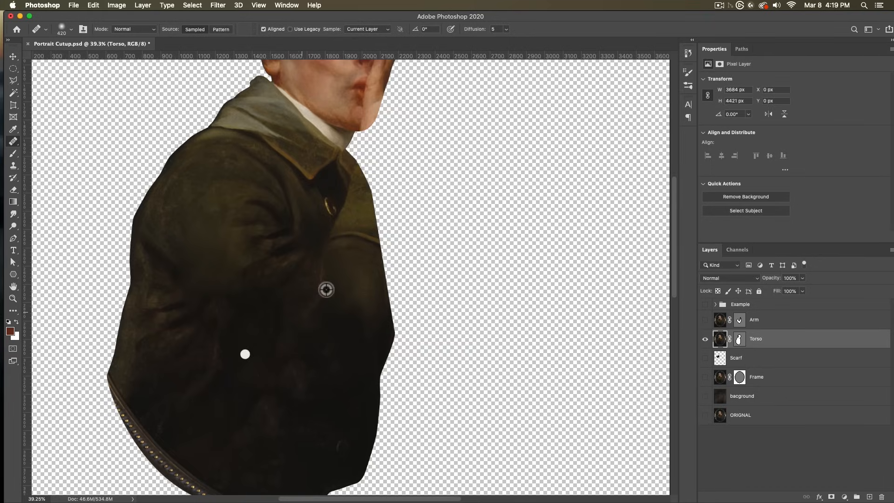
{"action": "mouse_move", "coordinate": [336, 272]}
{"action": "left_mouse_down"}
{"action": "mouse_move", "coordinate": [372, 263]}
{"action": "mouse_move", "coordinate": [329, 217]}
{"action": "left_mouse_up"}
Step: Sample plain coat fabric and heal over the remaining raised sleeve along the coat's front edge
{"action": "left_click", "coordinate": [216, 365], "text": "alt"}
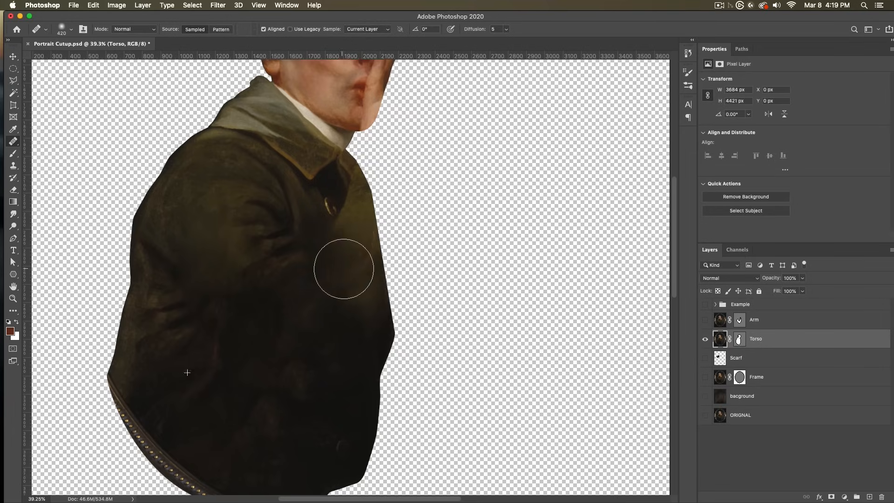
{"action": "left_click", "coordinate": [399, 342]}
{"action": "left_click", "coordinate": [385, 194]}
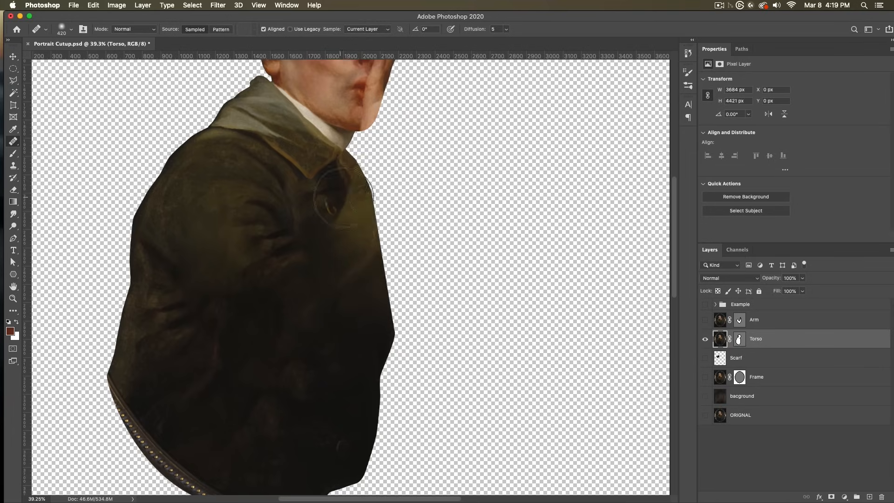
{"action": "scroll", "coordinate": [276, 221], "scroll_direction": "up", "scroll_amount": 1}
{"action": "left_click", "coordinate": [144, 234], "text": "alt"}
{"action": "left_click_drag", "start_coordinate": [379, 233], "coordinate": [375, 277]}
{"action": "left_click", "coordinate": [382, 182]}
{"action": "left_click", "coordinate": [380, 221]}
Step: Set the Healing Brush to 142 px with 21% hardness and smooth the coat area beside the button
{"action": "right_click", "coordinate": [364, 273]}
{"action": "left_click", "coordinate": [432, 294]}
{"action": "left_click", "coordinate": [396, 314]}
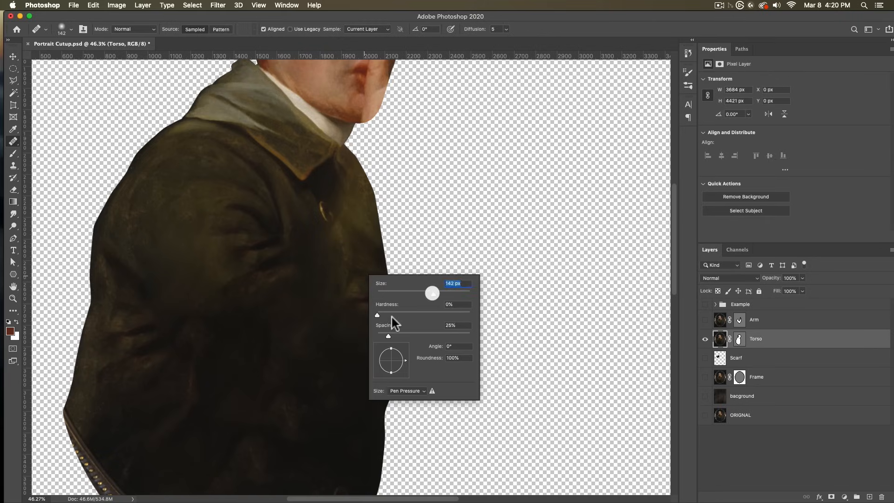
{"action": "left_click_drag", "start_coordinate": [353, 214], "coordinate": [342, 235]}
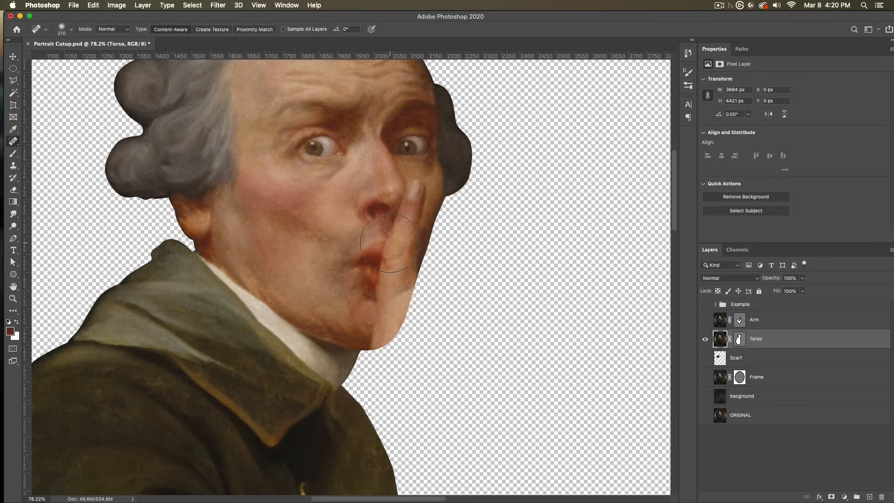
Step: Lasso the visible half of the mouth, cheek and jaw with a 20 px feather and copy it to a new layer
{"action": "left_click", "coordinate": [13, 80]}
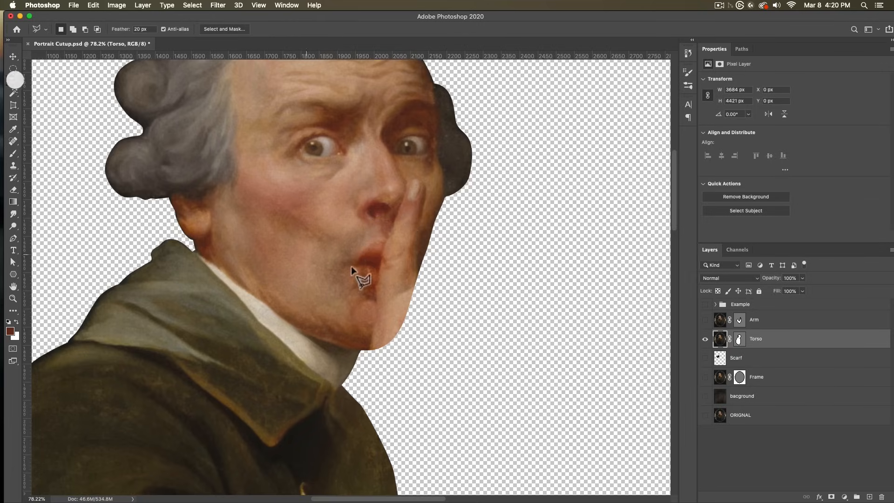
{"action": "left_click", "coordinate": [288, 216]}
{"action": "scroll", "coordinate": [390, 230], "scroll_direction": "up", "scroll_amount": 2}
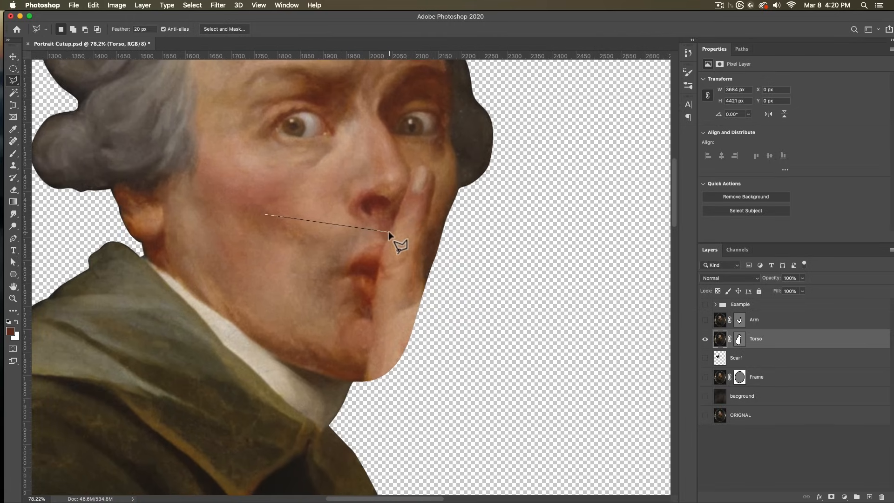
{"action": "left_click", "coordinate": [392, 231]}
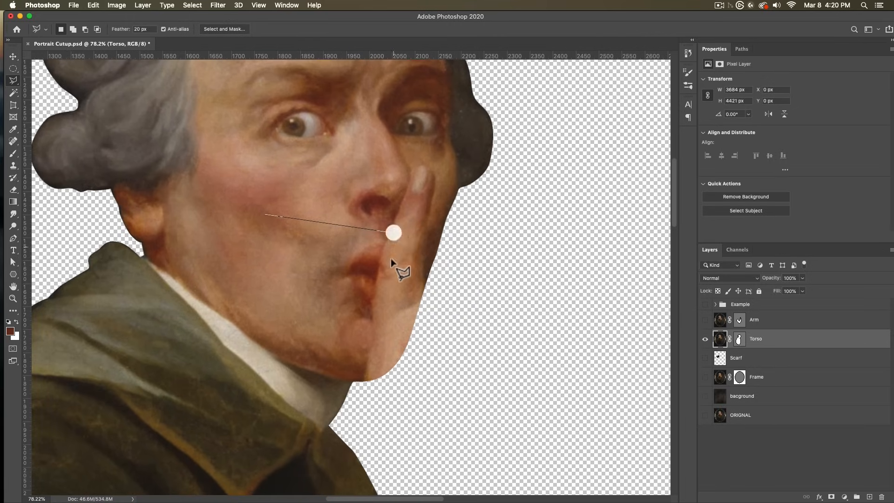
{"action": "left_click", "coordinate": [371, 379]}
{"action": "left_click", "coordinate": [349, 391]}
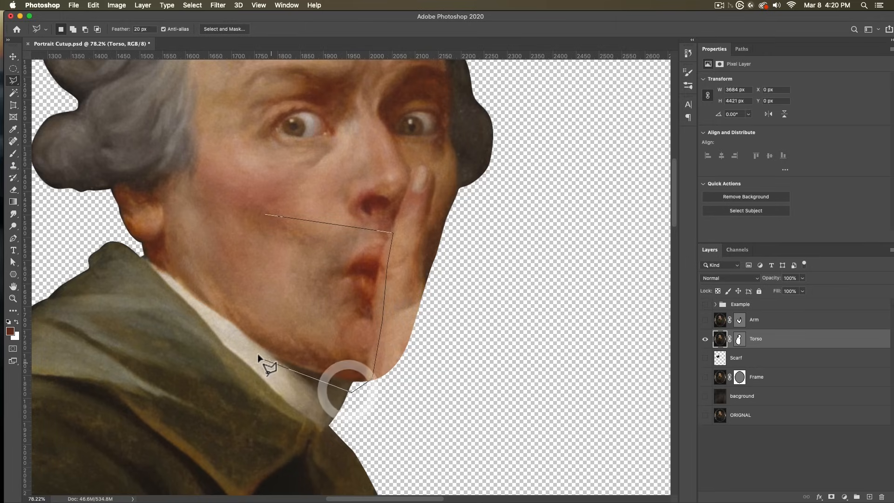
{"action": "left_click", "coordinate": [231, 338]}
{"action": "left_click", "coordinate": [236, 228]}
{"action": "left_click", "coordinate": [266, 214]}
{"action": "right_click", "coordinate": [293, 239]}
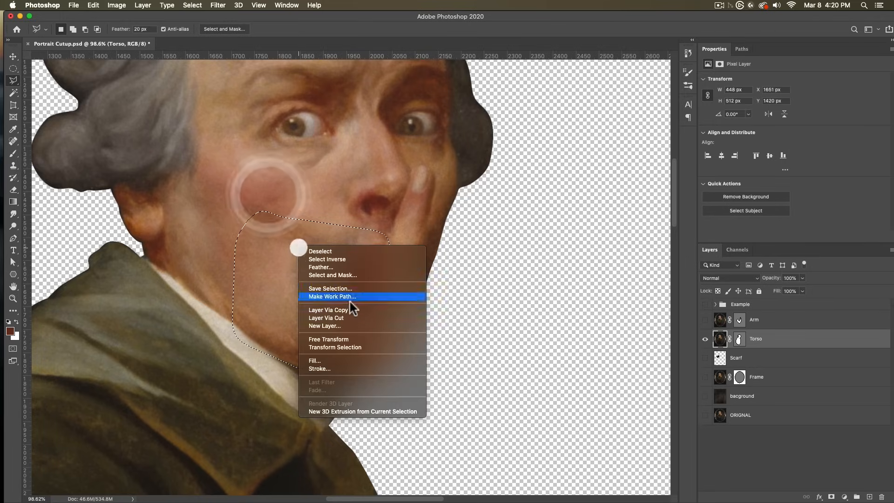
{"action": "left_click", "coordinate": [358, 310]}
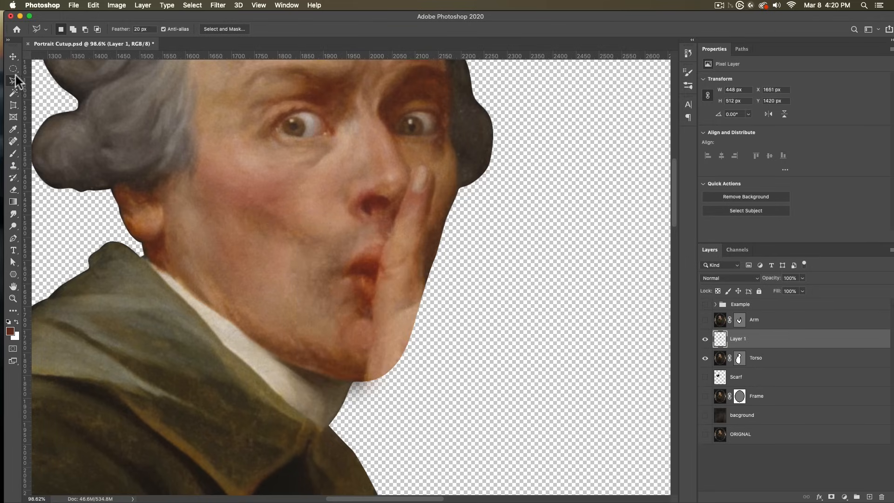
Step: Mirror the copied mouth and cheek horizontally, then narrow, rotate and skew it over the finger to complete the lips and chin
{"action": "key", "text": "ctrl+t"}
{"action": "left_click_drag", "start_coordinate": [251, 295], "coordinate": [573, 270]}
{"action": "left_click_drag", "start_coordinate": [518, 289], "coordinate": [459, 290]}
{"action": "left_click_drag", "start_coordinate": [513, 296], "coordinate": [530, 296]}
{"action": "left_click_drag", "start_coordinate": [492, 300], "coordinate": [512, 301]}
{"action": "left_click_drag", "start_coordinate": [512, 182], "coordinate": [507, 173]}
{"action": "left_click_drag", "start_coordinate": [512, 416], "coordinate": [487, 396]}
{"action": "left_click_drag", "start_coordinate": [359, 417], "coordinate": [342, 420]}
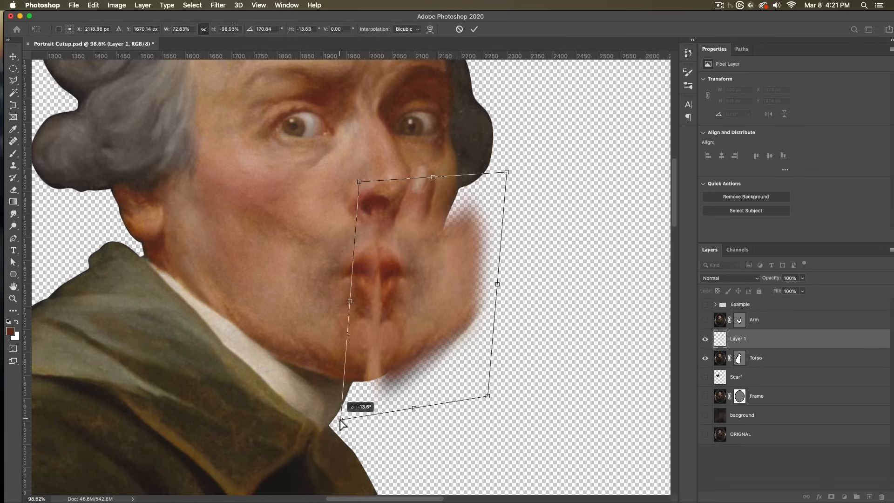
{"action": "key", "text": "Escape"}
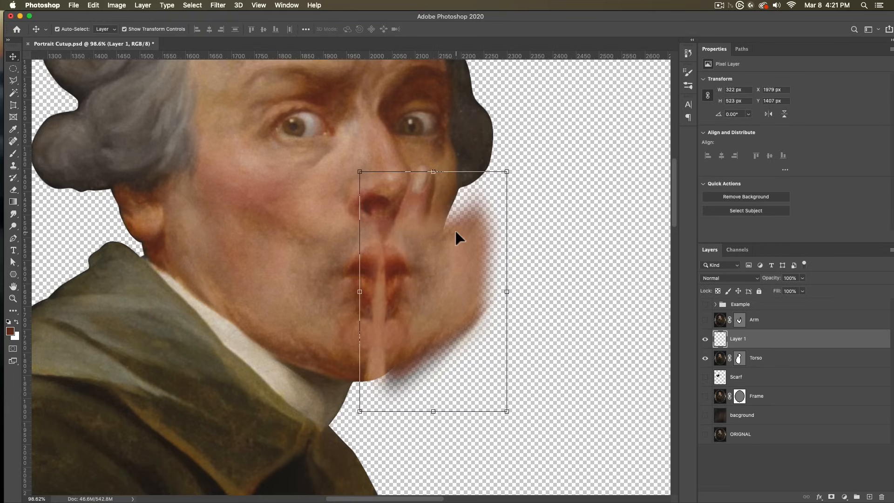
Step: Erase the mirrored patch's excess along the outer cheek with a smaller soft eraser and merge it into the masked Torso layer
{"action": "key", "text": "e"}
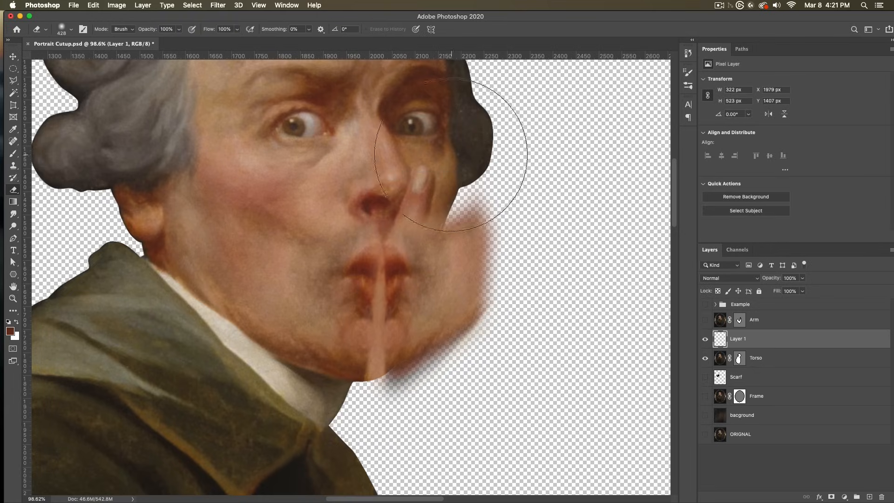
{"action": "right_click", "coordinate": [526, 189]}
{"action": "left_click_drag", "start_coordinate": [624, 213], "coordinate": [614, 213]}
{"action": "key", "text": "Return"}
{"action": "mouse_move", "coordinate": [471, 194]}
{"action": "left_mouse_down"}
{"action": "mouse_move", "coordinate": [499, 280]}
{"action": "mouse_move", "coordinate": [478, 295]}
{"action": "mouse_move", "coordinate": [464, 349]}
{"action": "mouse_move", "coordinate": [474, 346]}
{"action": "mouse_move", "coordinate": [450, 340]}
{"action": "left_mouse_up"}
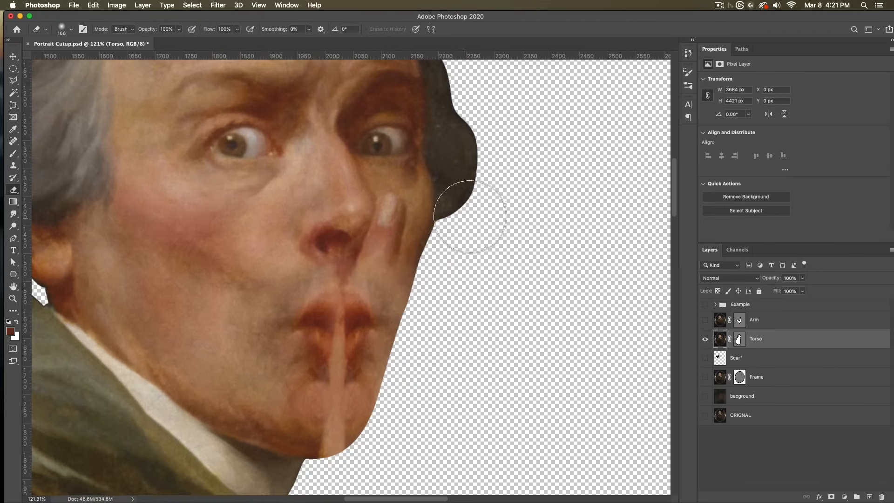
Step: Set the Healing Brush to 67 px and heal away the fingertip beside the nose and the finger remnants above the lips
{"action": "left_click", "coordinate": [13, 141]}
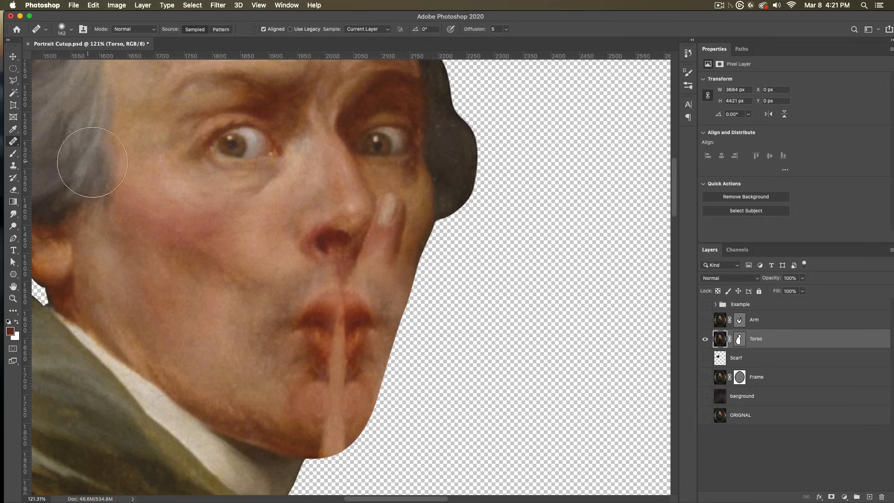
{"action": "right_click", "coordinate": [390, 197]}
{"action": "left_click", "coordinate": [436, 217]}
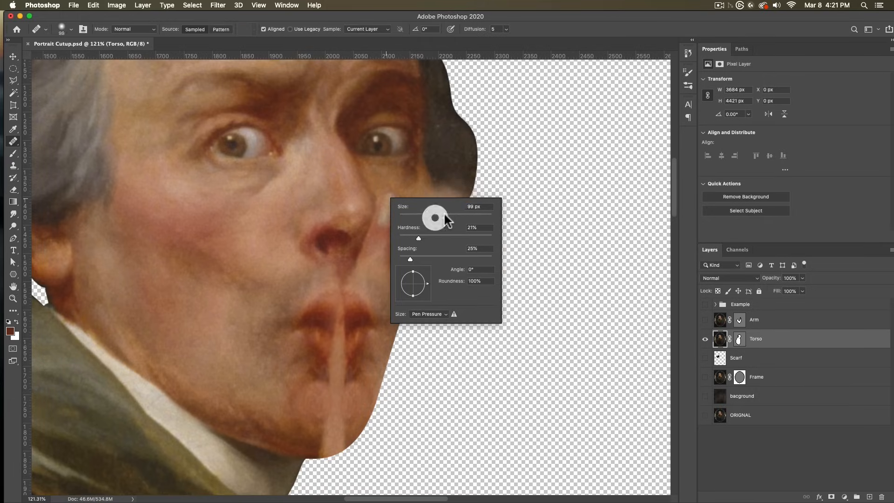
{"action": "left_click", "coordinate": [410, 186]}
{"action": "left_click_drag", "start_coordinate": [402, 202], "coordinate": [417, 197]}
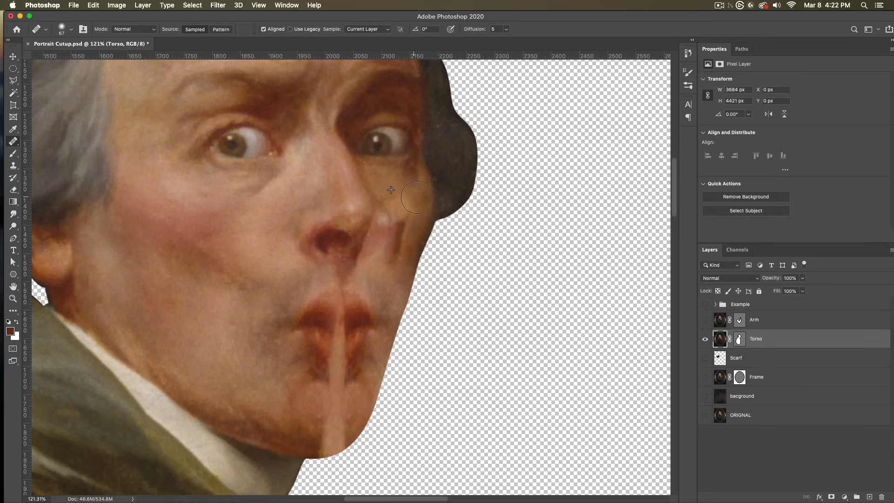
{"action": "left_click", "coordinate": [415, 200], "text": "alt"}
{"action": "mouse_move", "coordinate": [403, 241]}
{"action": "left_mouse_down"}
{"action": "mouse_move", "coordinate": [393, 240]}
{"action": "mouse_move", "coordinate": [391, 260]}
{"action": "left_mouse_up"}
{"action": "mouse_move", "coordinate": [360, 278]}
{"action": "left_mouse_down"}
{"action": "mouse_move", "coordinate": [321, 285]}
{"action": "mouse_move", "coordinate": [365, 261]}
{"action": "mouse_move", "coordinate": [369, 292]}
{"action": "left_mouse_up"}
Step: Reduce the Healing Brush to 28 px and rebuild the upper lip where the finger crosses it
{"action": "left_click", "coordinate": [283, 299], "text": "alt"}
{"action": "scroll", "coordinate": [315, 355], "scroll_direction": "up", "scroll_amount": 8}
{"action": "right_click", "coordinate": [313, 337]}
{"action": "left_click", "coordinate": [339, 356]}
{"action": "left_click", "coordinate": [313, 262], "text": "alt"}
{"action": "left_click", "coordinate": [407, 264], "text": "alt"}
{"action": "left_click_drag", "start_coordinate": [376, 256], "coordinate": [380, 254]}
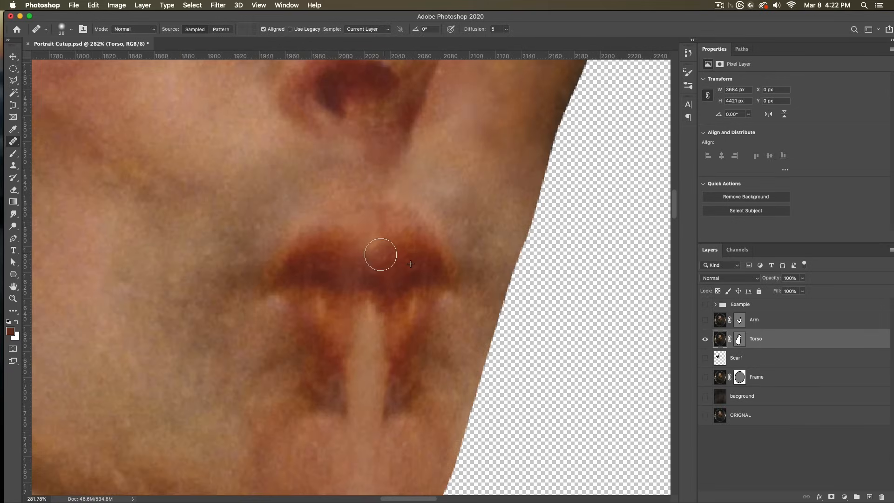
Step: Heal the remaining finger strip over the lower lip and chin using nearby lip and skin samples
{"action": "left_click_drag", "start_coordinate": [369, 310], "coordinate": [370, 337]}
{"action": "left_click", "coordinate": [395, 331], "text": "alt"}
{"action": "left_click", "coordinate": [380, 333]}
{"action": "left_click", "coordinate": [314, 382], "text": "alt"}
{"action": "mouse_move", "coordinate": [353, 385]}
{"action": "left_mouse_down"}
{"action": "mouse_move", "coordinate": [353, 399]}
{"action": "mouse_move", "coordinate": [375, 370]}
{"action": "mouse_move", "coordinate": [359, 347]}
{"action": "left_mouse_up"}
{"action": "left_click", "coordinate": [393, 385], "text": "alt"}
{"action": "scroll", "coordinate": [395, 315], "scroll_direction": "down", "scroll_amount": 6}
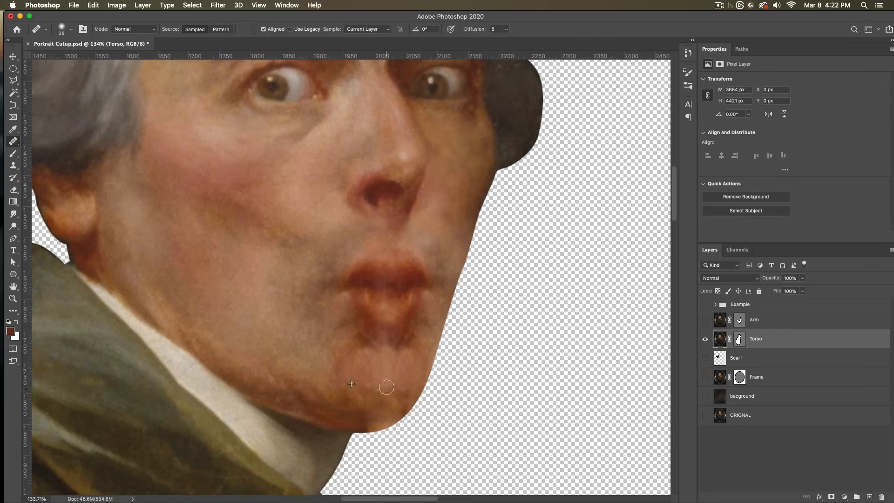
{"action": "left_click", "coordinate": [757, 377]}
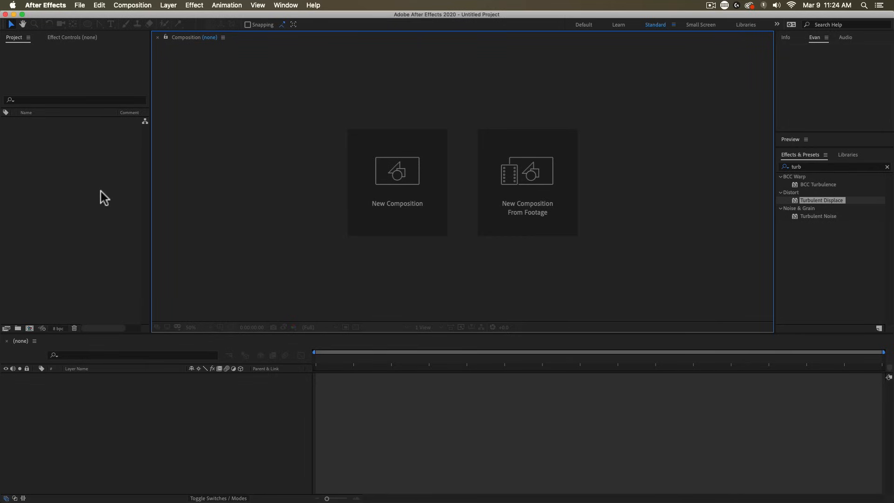
Step: In After Effects, import Portrait Cutup Tutorial.psd as Composition - Retain Layer Sizes with merged layer styles, and open the resulting composition
{"action": "double_click", "coordinate": [81, 167]}
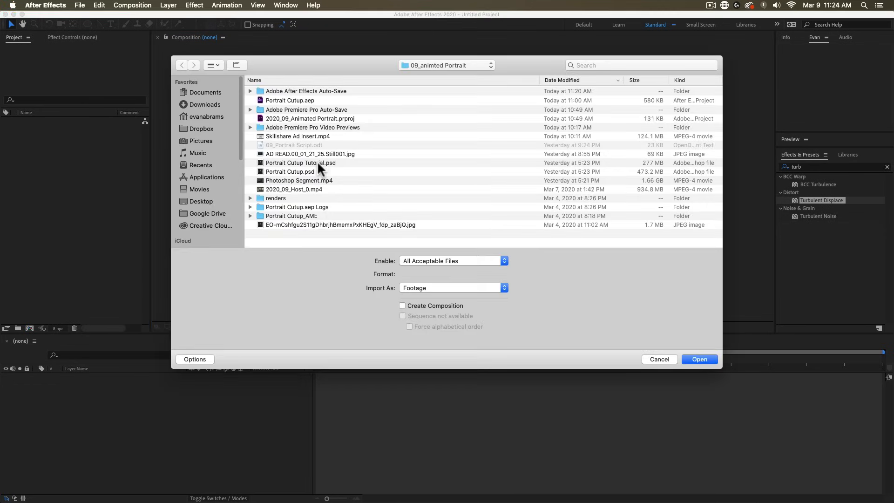
{"action": "double_click", "coordinate": [317, 163]}
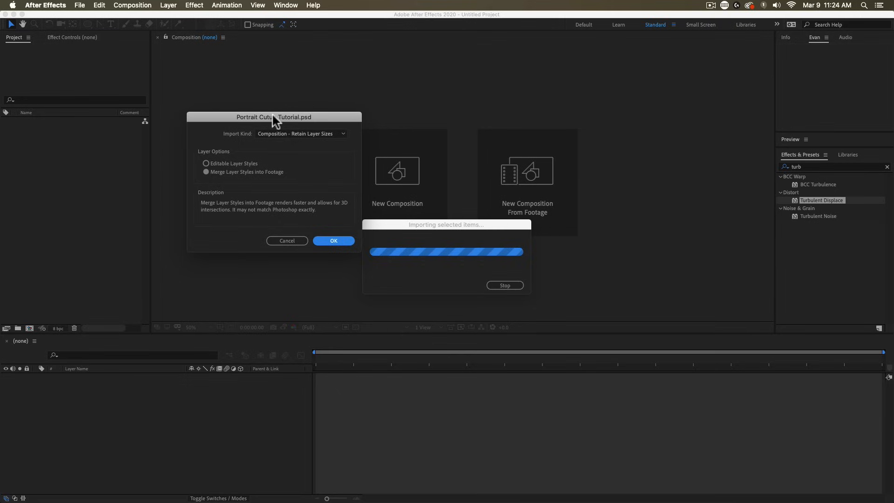
{"action": "left_click_drag", "start_coordinate": [272, 115], "coordinate": [261, 122]}
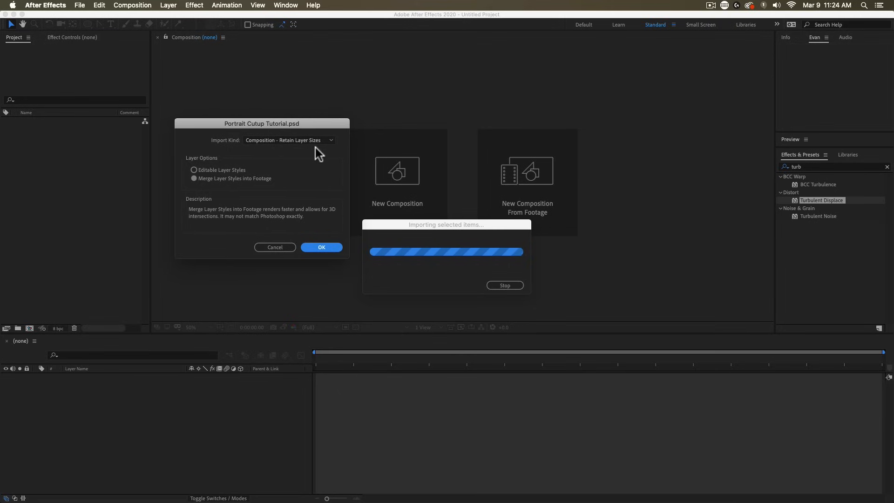
{"action": "left_click", "coordinate": [47, 147]}
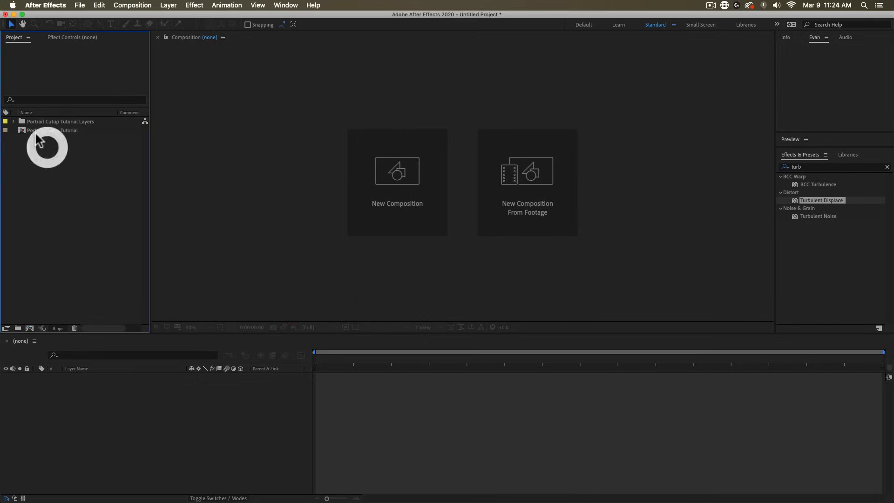
{"action": "left_click", "coordinate": [36, 134]}
{"action": "double_click", "coordinate": [37, 133]}
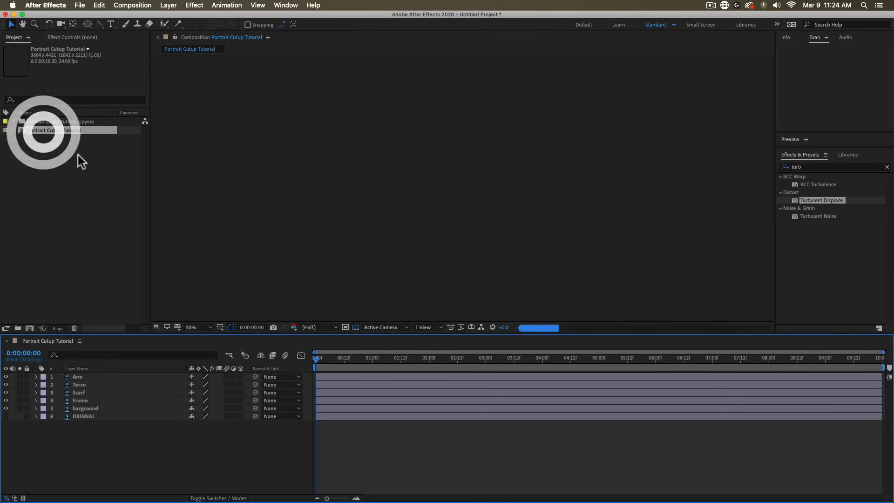
{"action": "scroll", "coordinate": [427, 236], "scroll_direction": "down", "scroll_amount": 4}
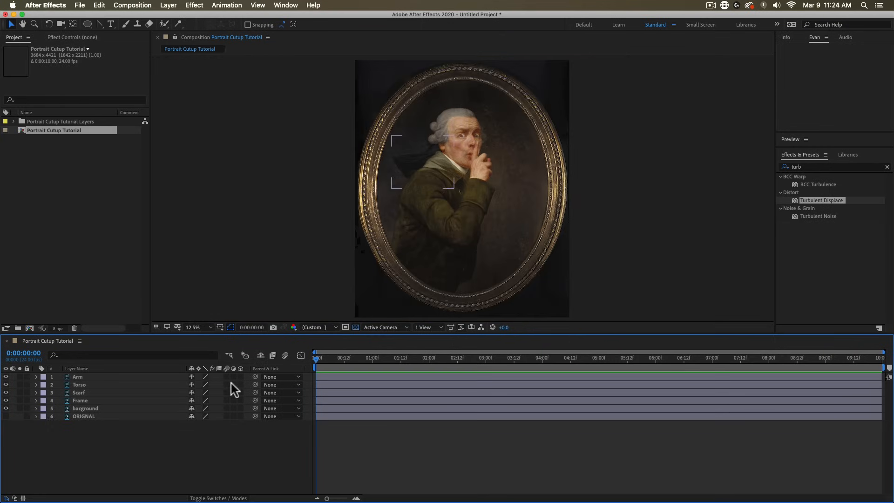
Step: Pre-compose the Arm, Torso and Scarf layers into a composition named Subject and place it below the Frame layer
{"action": "left_click", "coordinate": [84, 378]}
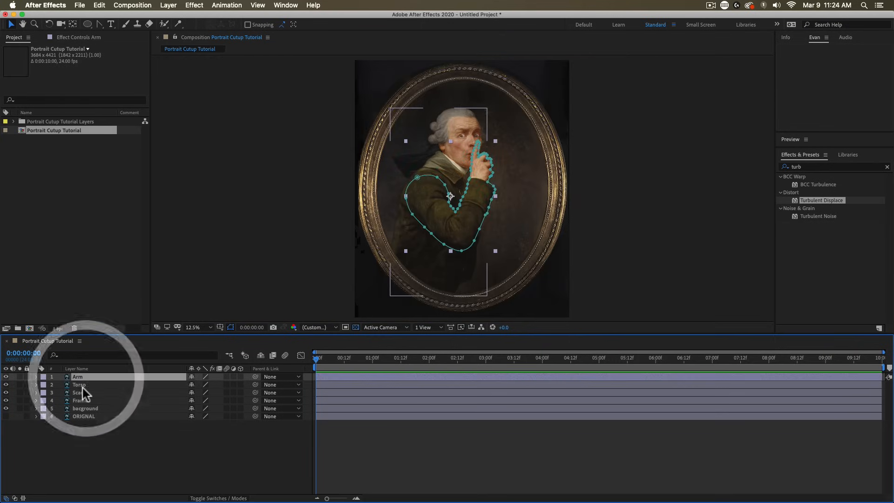
{"action": "left_click", "coordinate": [83, 384]}
{"action": "left_click", "coordinate": [84, 392]}
{"action": "left_click", "coordinate": [83, 377], "text": "shift"}
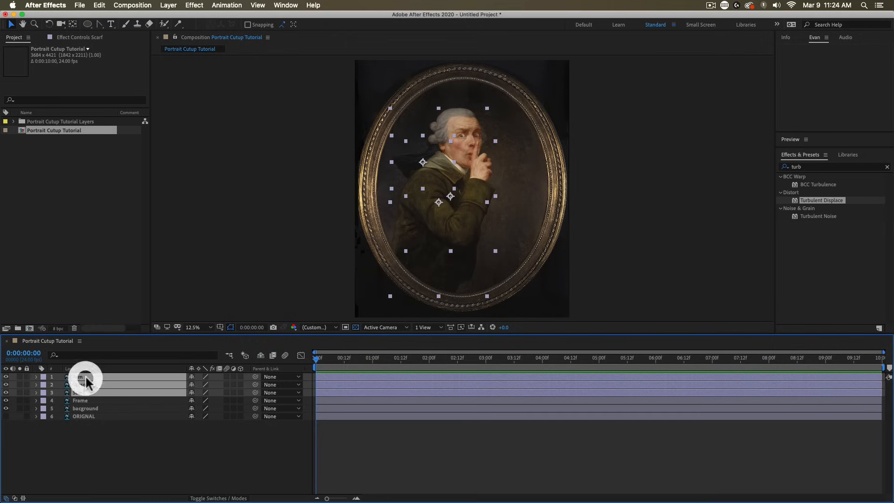
{"action": "key", "text": "super+shift+c"}
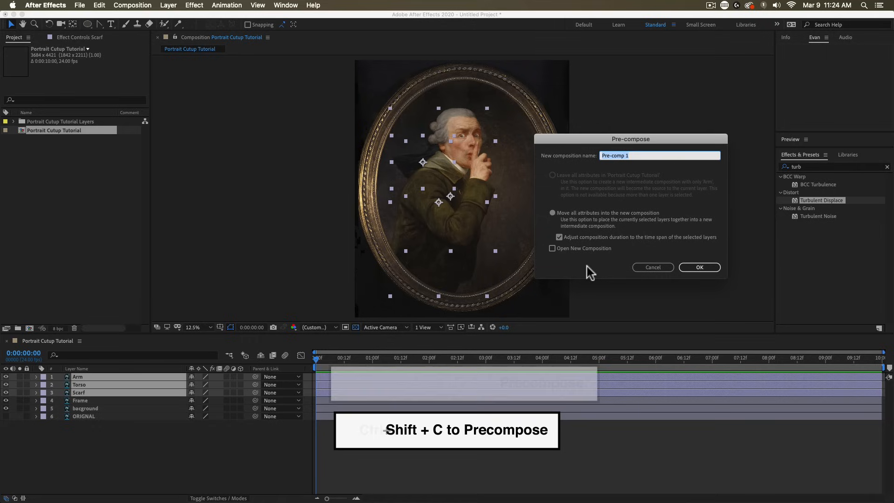
{"action": "type", "text": "Subject"}
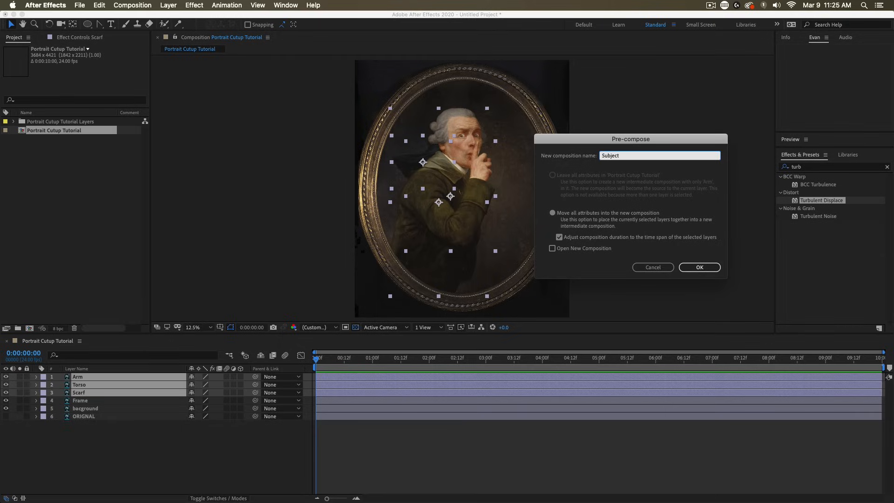
{"action": "key", "text": "Return"}
{"action": "mouse_move", "coordinate": [108, 376]}
{"action": "left_mouse_down"}
{"action": "mouse_move", "coordinate": [108, 389]}
{"action": "mouse_move", "coordinate": [94, 378]}
{"action": "left_mouse_up"}
{"action": "left_click", "coordinate": [240, 453]}
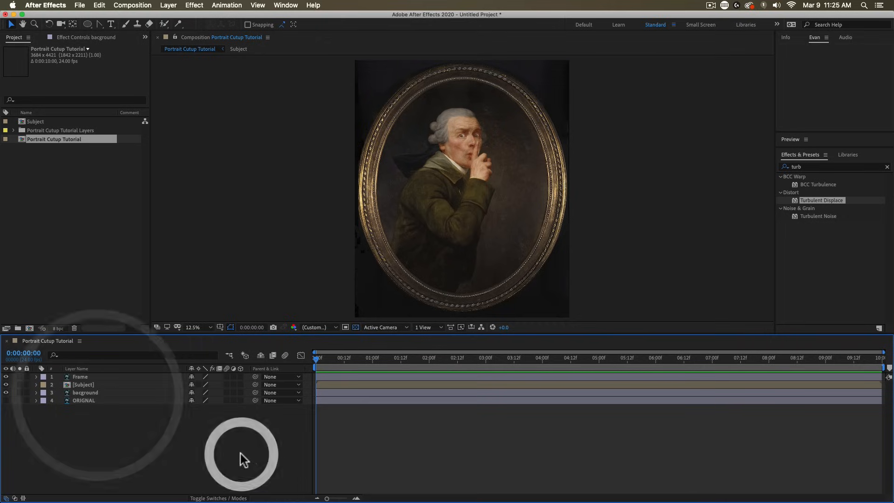
Step: Open the Subject composition and move the Arm layer's anchor point to the shoulder with the Pan Behind tool
{"action": "double_click", "coordinate": [103, 384]}
{"action": "left_click", "coordinate": [473, 191]}
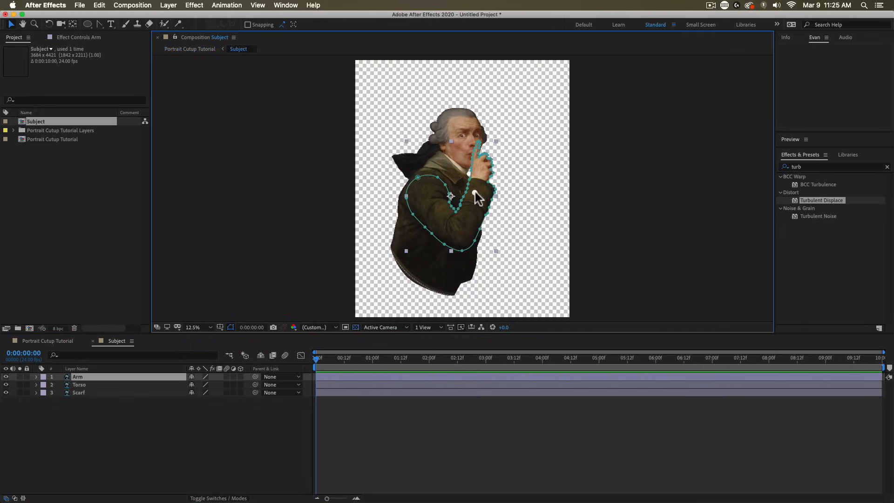
{"action": "scroll", "coordinate": [482, 181], "scroll_direction": "up", "scroll_amount": 2}
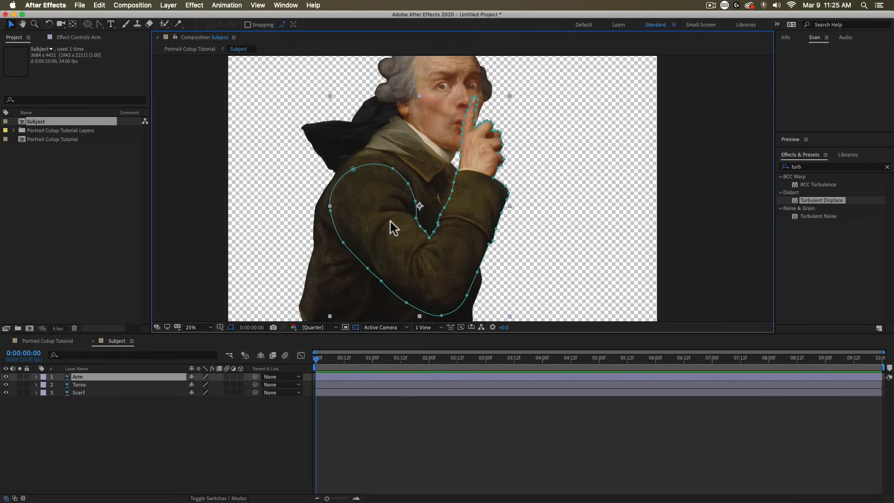
{"action": "key", "text": "y"}
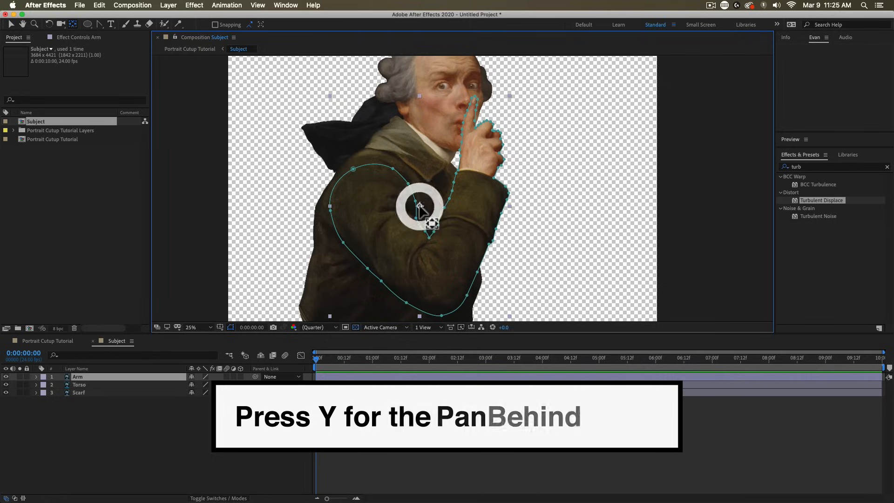
{"action": "left_click_drag", "start_coordinate": [419, 206], "coordinate": [373, 195]}
{"action": "scroll", "coordinate": [376, 193], "scroll_direction": "down", "scroll_amount": 2}
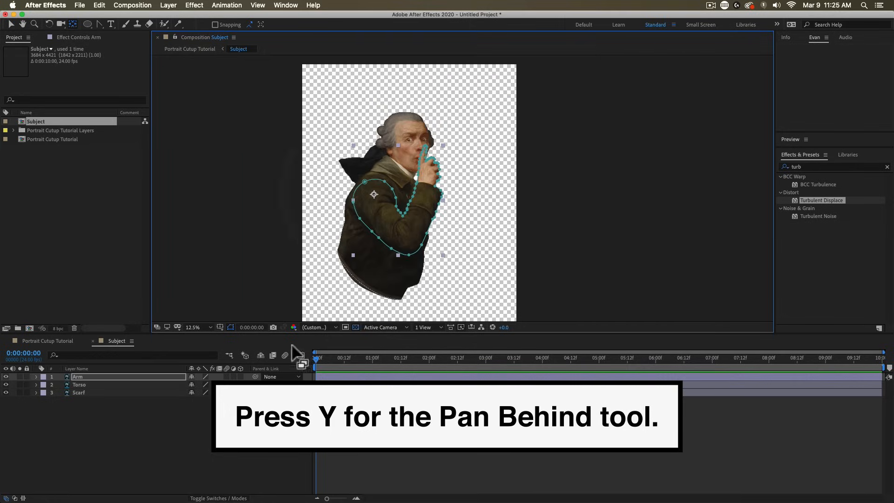
Step: Parent the Arm and Scarf layers to the Torso layer
{"action": "left_click_drag", "start_coordinate": [256, 378], "coordinate": [197, 380]}
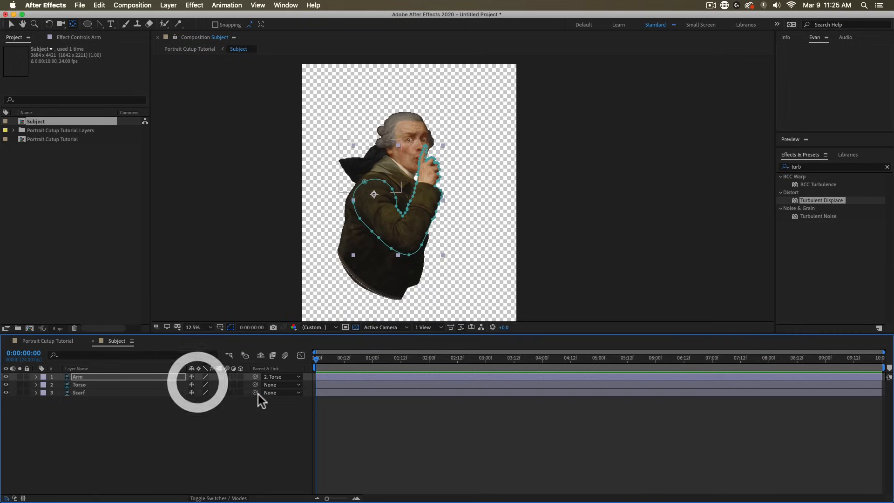
{"action": "left_click_drag", "start_coordinate": [255, 393], "coordinate": [180, 384]}
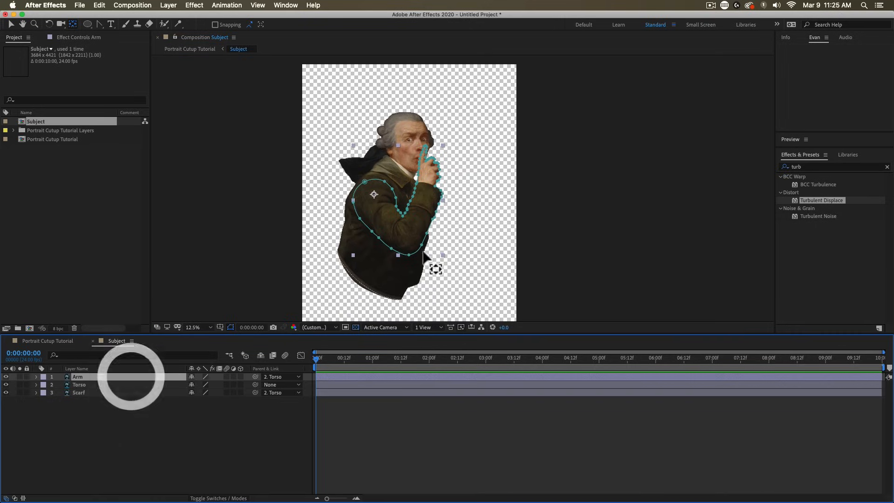
Step: Try rotating the Arm layer about its shoulder pivot and undo the rotation
{"action": "key", "text": "w"}
{"action": "left_click_drag", "start_coordinate": [441, 219], "coordinate": [422, 163]}
{"action": "key", "text": "super+z"}
Step: Place Puppet Position pins on the Arm layer's hand and elbow
{"action": "scroll", "coordinate": [422, 162], "scroll_direction": "up", "scroll_amount": 1}
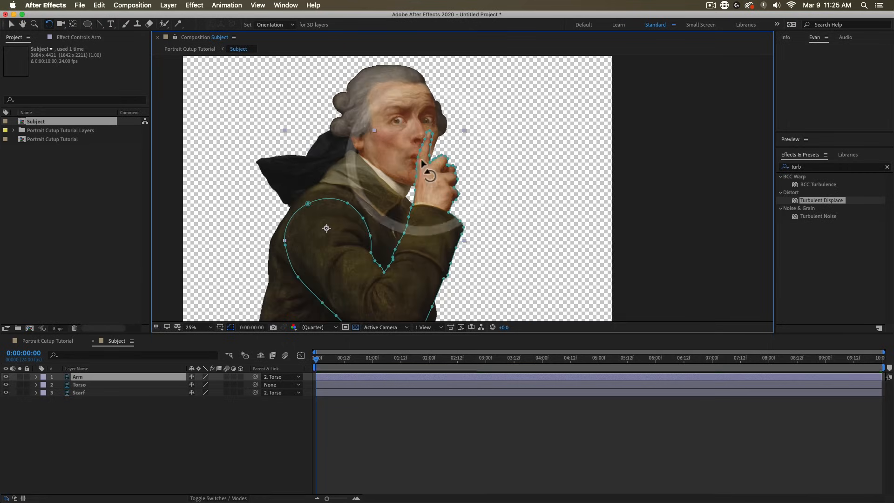
{"action": "key", "text": "space"}
{"action": "left_click_drag", "start_coordinate": [450, 200], "coordinate": [451, 180]}
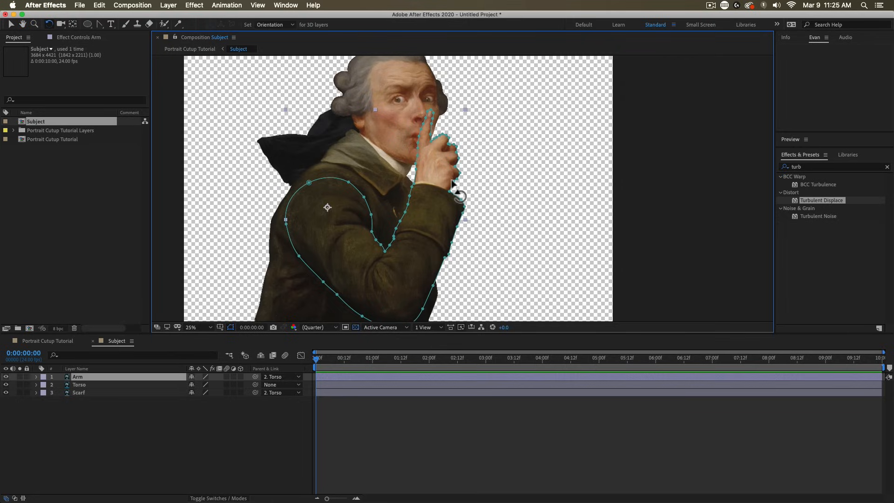
{"action": "left_click_drag", "start_coordinate": [177, 24], "coordinate": [188, 27]}
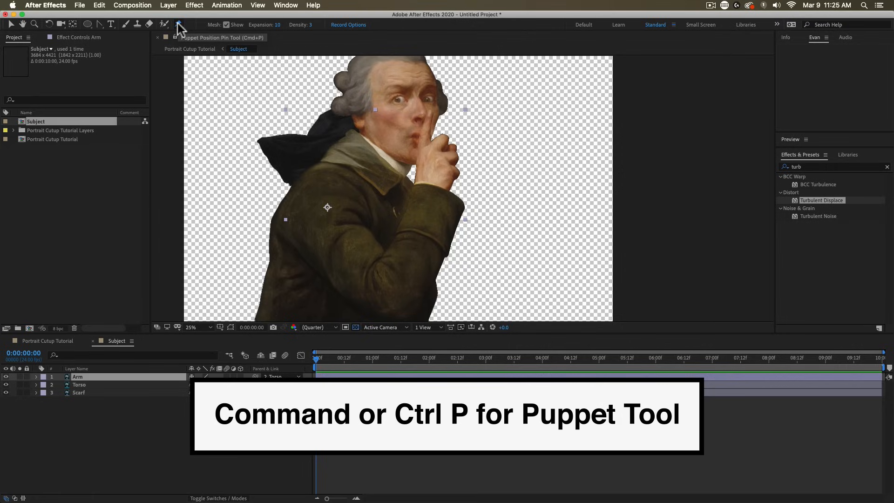
{"action": "left_click", "coordinate": [178, 23]}
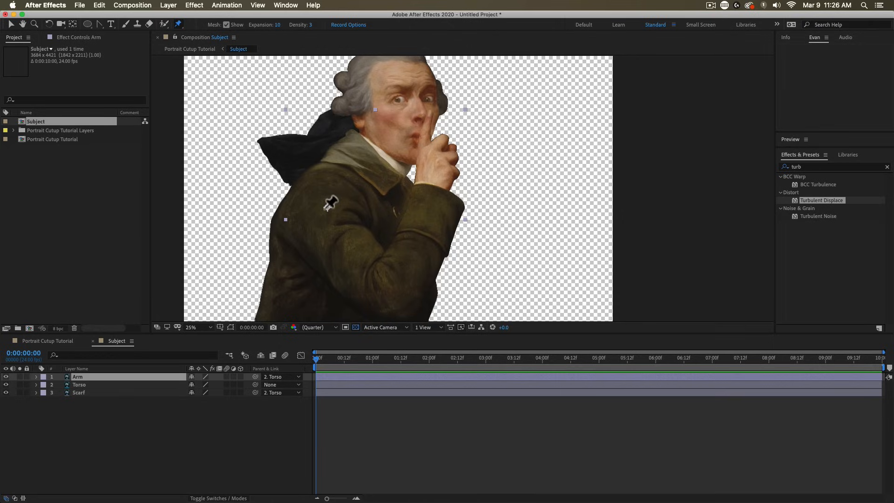
{"action": "left_click", "coordinate": [436, 158]}
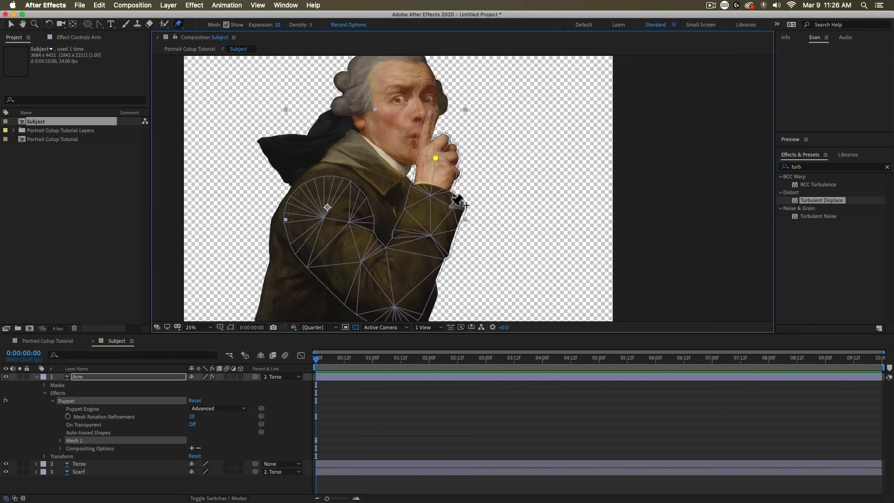
{"action": "left_click_drag", "start_coordinate": [450, 220], "coordinate": [459, 197]}
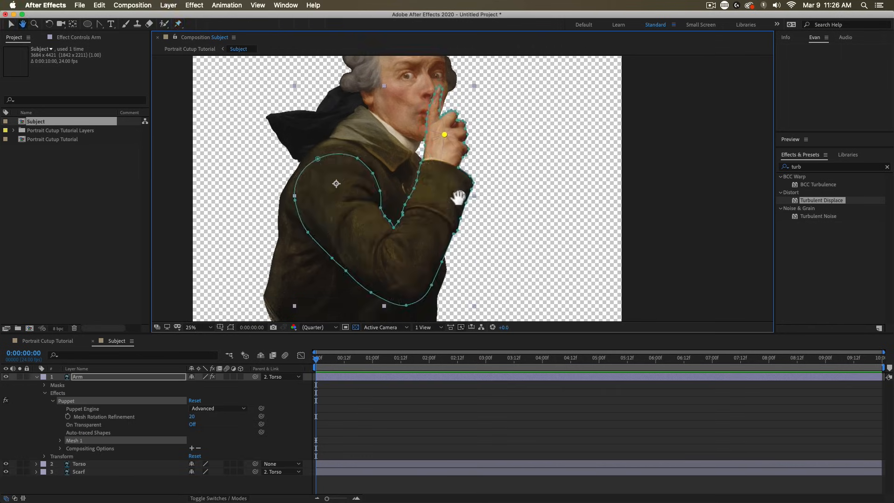
{"action": "left_click", "coordinate": [403, 272]}
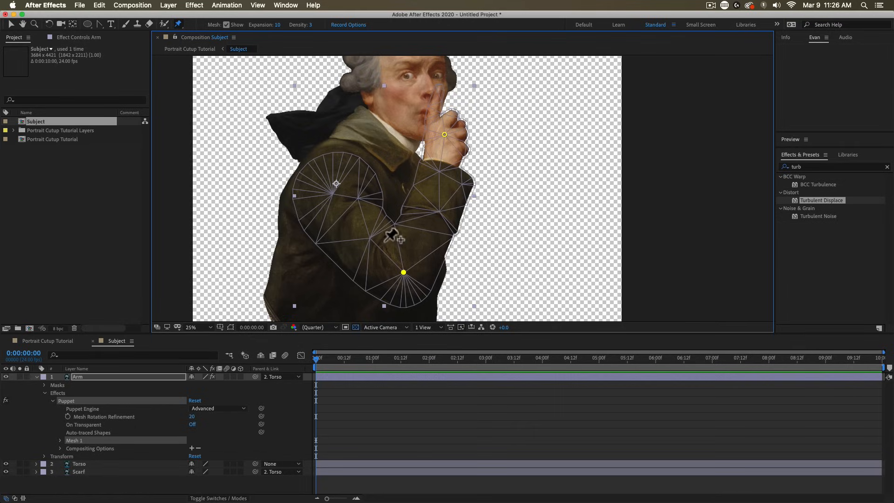
Step: Anchor the Arm layer's upper sleeve with four Puppet Position pins around the edge of the shoulder
{"action": "left_click", "coordinate": [336, 184]}
{"action": "left_click", "coordinate": [299, 204]}
{"action": "left_click", "coordinate": [353, 161]}
{"action": "left_click", "coordinate": [315, 165]}
{"action": "left_click", "coordinate": [376, 192]}
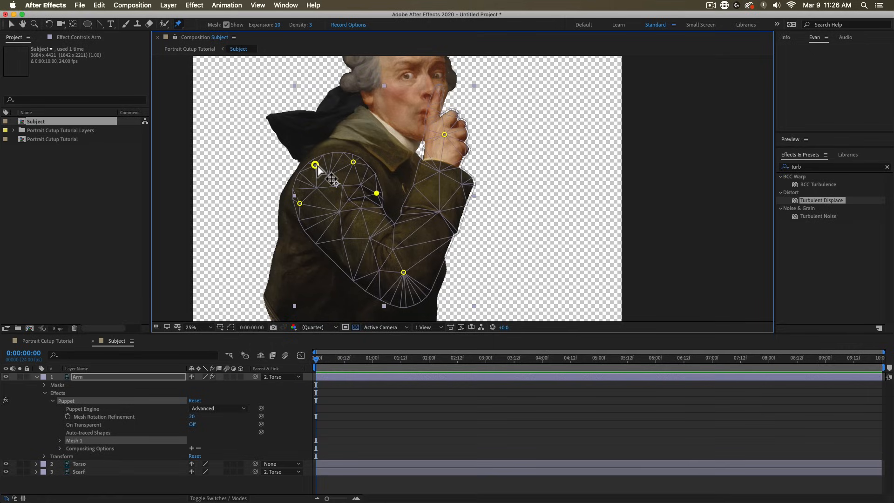
Step: Keep the Puppet Position Pin tool active and expand Mesh 1's Deform group to list the Arm layer's pins
{"action": "left_click", "coordinate": [180, 25]}
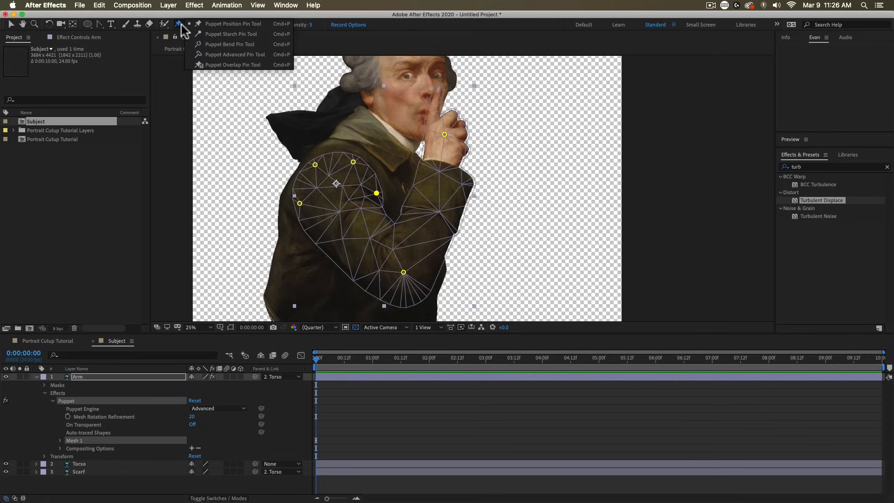
{"action": "left_click", "coordinate": [220, 24]}
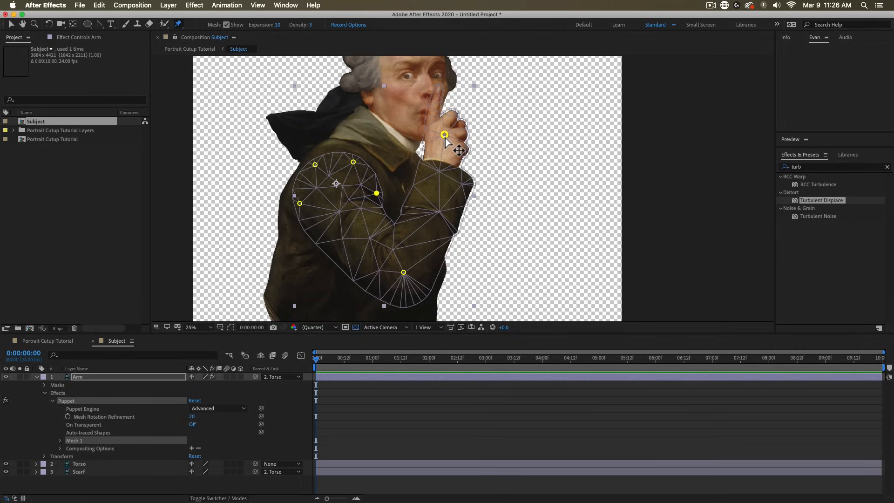
{"action": "left_click", "coordinate": [71, 439]}
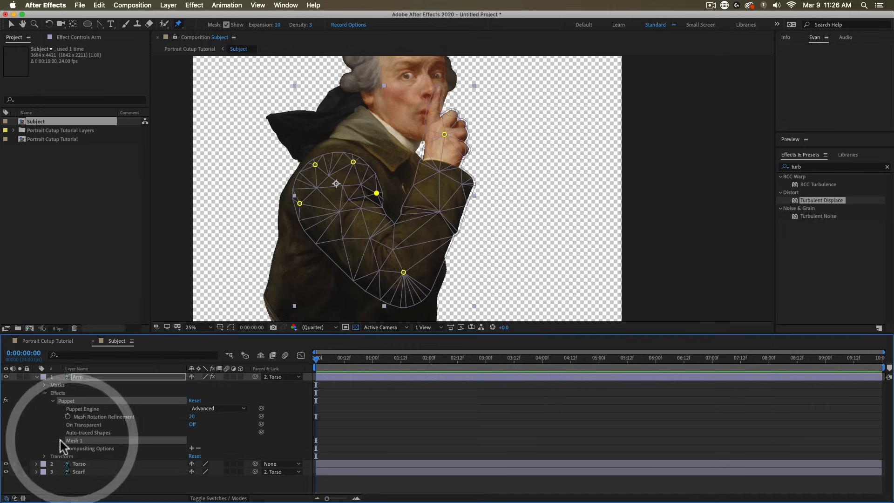
{"action": "left_click", "coordinate": [60, 440]}
{"action": "left_click", "coordinate": [68, 460]}
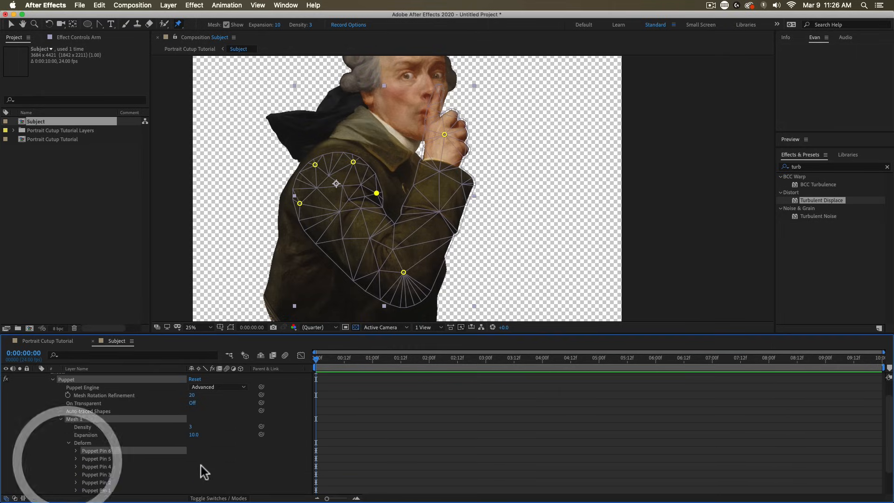
Step: Reveal the Arm layer's keyframed pin properties and delete the Position keyframes of Puppet Pins 3 to 6
{"action": "scroll", "coordinate": [200, 465], "scroll_direction": "down", "scroll_amount": 4}
{"action": "left_click", "coordinate": [122, 460], "text": "shift"}
{"action": "left_click", "coordinate": [273, 458]}
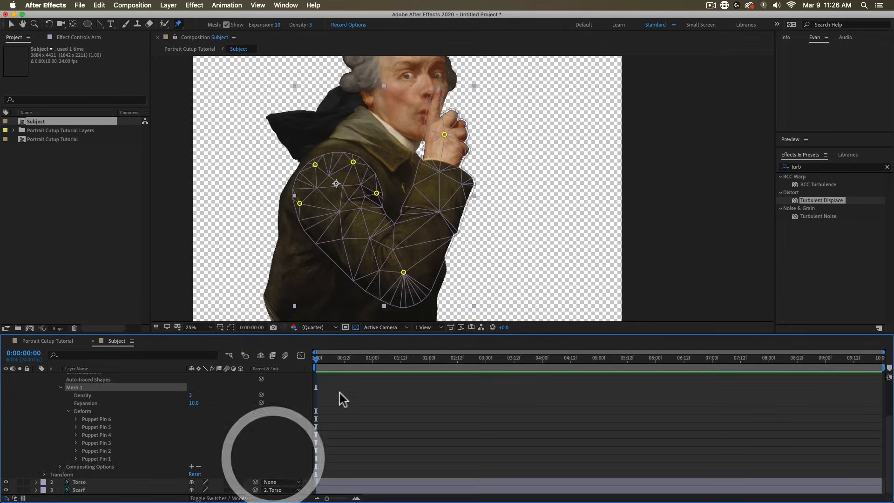
{"action": "scroll", "coordinate": [340, 391], "scroll_direction": "up", "scroll_amount": 5}
{"action": "key", "text": "u"}
{"action": "scroll", "coordinate": [340, 381], "scroll_direction": "down", "scroll_amount": 2}
{"action": "left_click", "coordinate": [319, 420]}
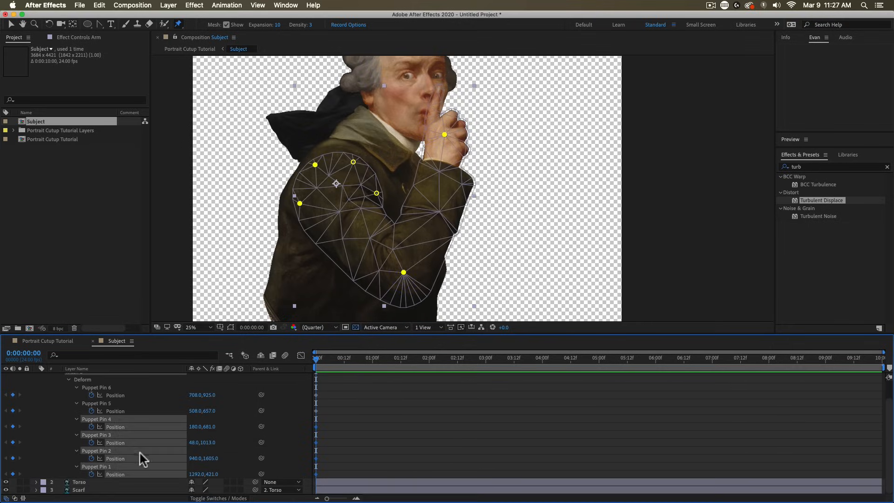
{"action": "left_click", "coordinate": [319, 459]}
{"action": "left_click", "coordinate": [135, 464]}
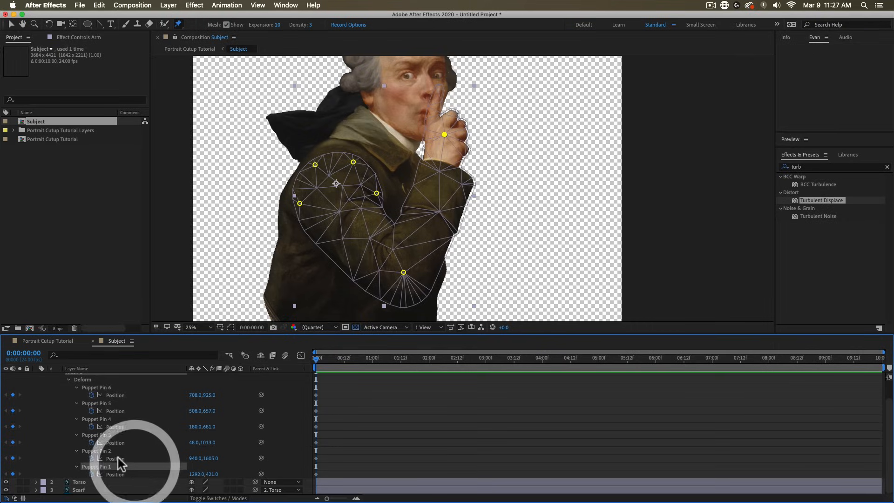
{"action": "left_click_drag", "start_coordinate": [337, 394], "coordinate": [303, 449]}
Step: Rename Puppet Pin 2 as "Elbow" and Puppet Pin 1 as "hand"
{"action": "left_click", "coordinate": [124, 450]}
{"action": "key", "text": "Return"}
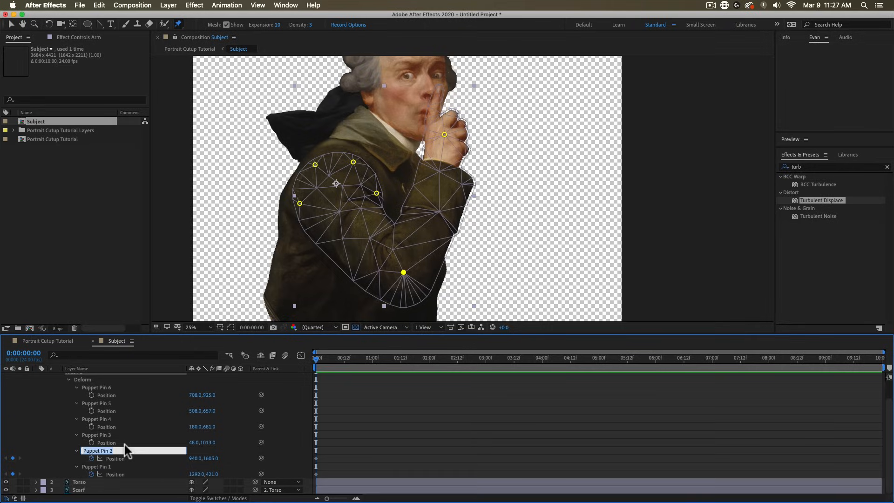
{"action": "type", "text": "Elbow"}
{"action": "key", "text": "Return"}
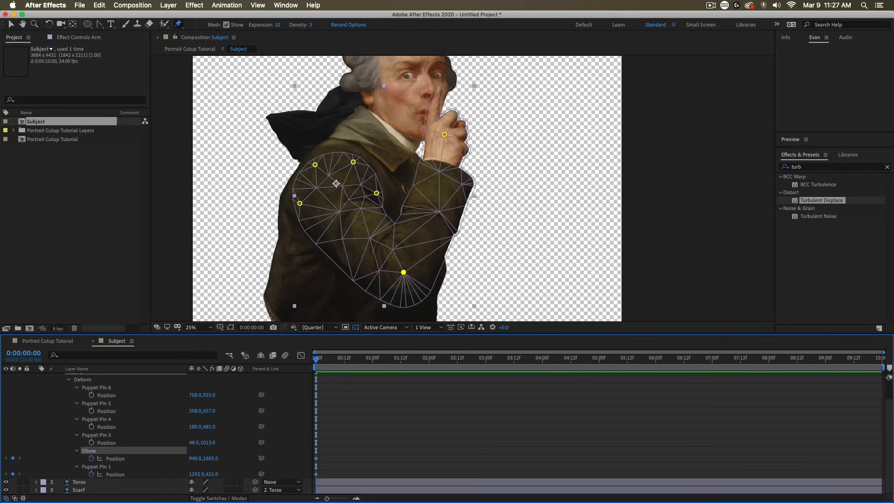
{"action": "left_click", "coordinate": [96, 467]}
{"action": "key", "text": "Return"}
{"action": "type", "text": "hand"}
{"action": "key", "text": "Return"}
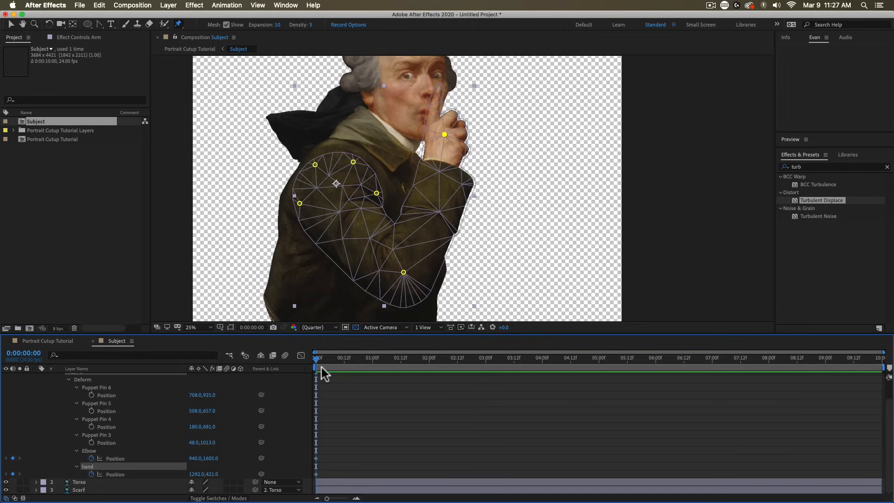
Step: Shift the Elbow and hand pins' Position keyframes to 0:00:01:00
{"action": "left_click", "coordinate": [372, 363]}
{"action": "left_click_drag", "start_coordinate": [323, 442], "coordinate": [372, 468]}
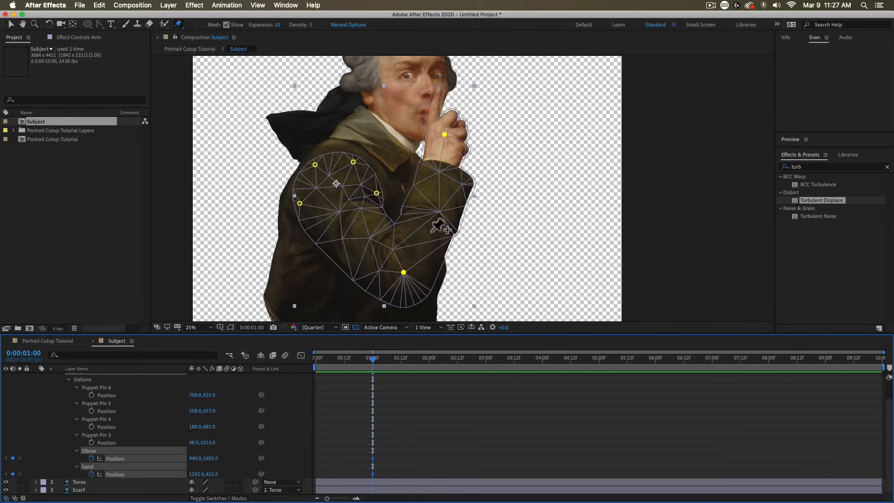
Step: At 0:00:00:12, pose the arm away from the face with the hand pin at about 1488, 617 and the Elbow pin at about 888, 1709
{"action": "left_click_drag", "start_coordinate": [378, 360], "coordinate": [344, 368]}
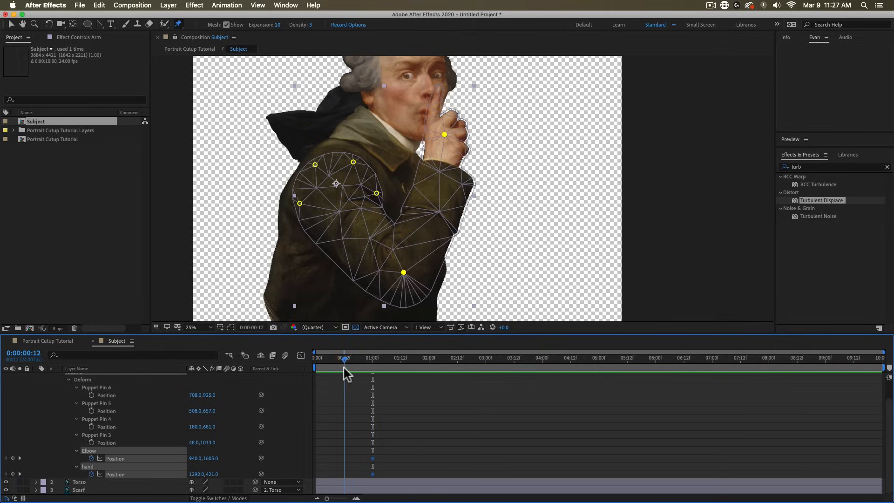
{"action": "key", "text": "v"}
{"action": "left_click_drag", "start_coordinate": [444, 136], "coordinate": [462, 126]}
{"action": "key", "text": "super+z"}
{"action": "left_click_drag", "start_coordinate": [383, 450], "coordinate": [362, 468]}
{"action": "left_click_drag", "start_coordinate": [446, 136], "coordinate": [460, 148]}
{"action": "left_click_drag", "start_coordinate": [403, 272], "coordinate": [398, 284]}
{"action": "left_click_drag", "start_coordinate": [460, 147], "coordinate": [467, 157]}
{"action": "mouse_move", "coordinate": [347, 360]}
{"action": "left_mouse_down"}
{"action": "mouse_move", "coordinate": [376, 366]}
{"action": "mouse_move", "coordinate": [343, 374]}
{"action": "left_mouse_up"}
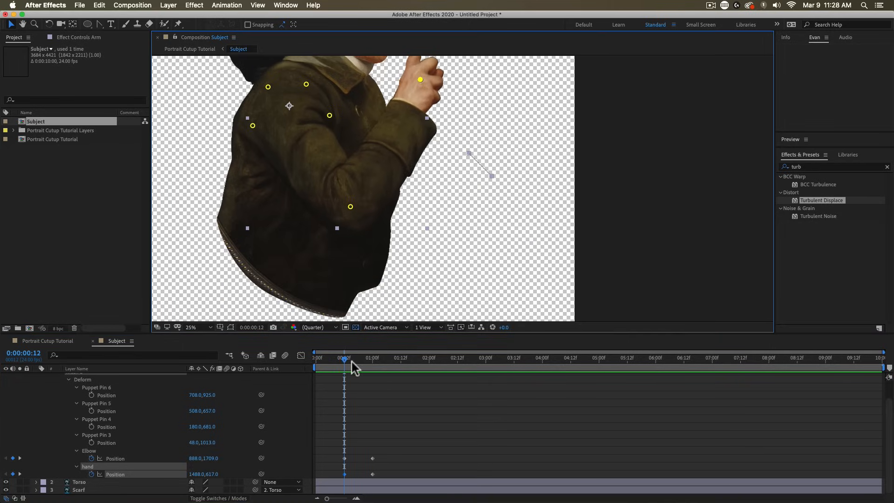
{"action": "mouse_move", "coordinate": [351, 361]}
{"action": "left_mouse_down"}
{"action": "mouse_move", "coordinate": [359, 359]}
{"action": "mouse_move", "coordinate": [339, 373]}
{"action": "left_mouse_up"}
Step: Bend the Elbow pin's motion path into a curve with the Convert Vertex tool
{"action": "left_click_drag", "start_coordinate": [477, 233], "coordinate": [428, 205]}
{"action": "left_click", "coordinate": [378, 470]}
{"action": "left_click", "coordinate": [373, 458]}
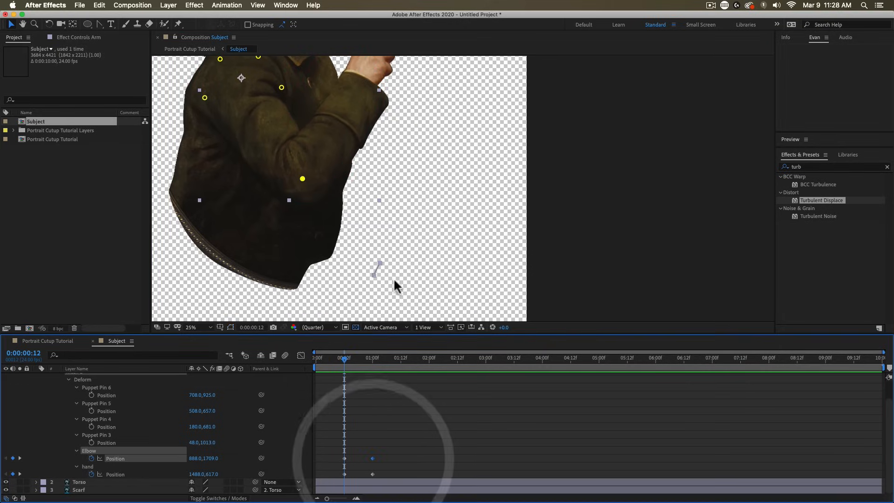
{"action": "scroll", "coordinate": [392, 278], "scroll_direction": "up", "scroll_amount": 2}
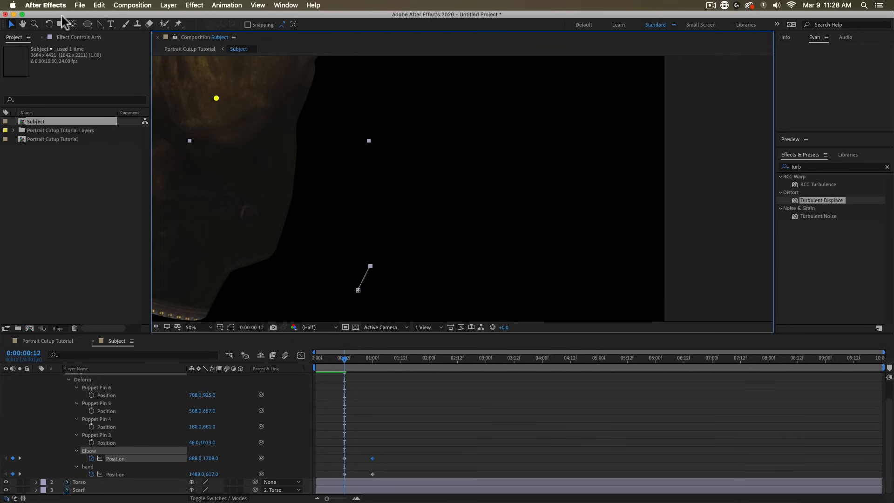
{"action": "scroll", "coordinate": [269, 156], "scroll_direction": "down", "scroll_amount": 2}
{"action": "left_click_drag", "start_coordinate": [269, 154], "coordinate": [328, 195]}
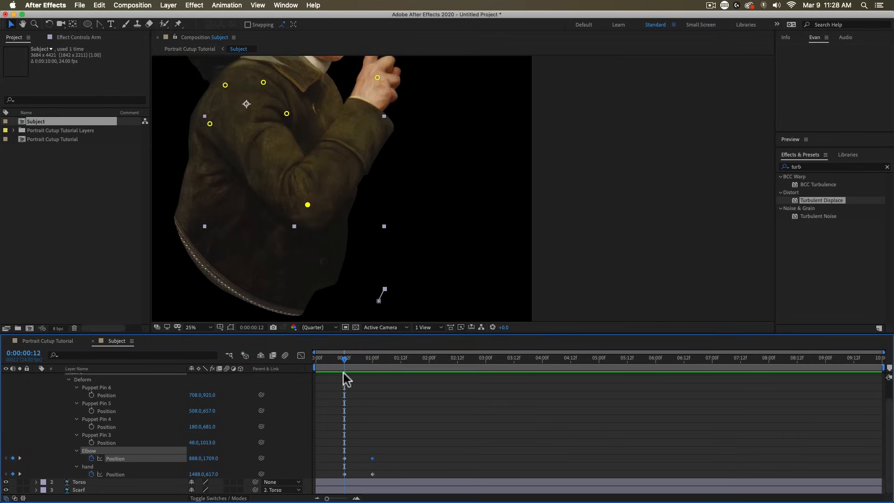
{"action": "left_click", "coordinate": [97, 24]}
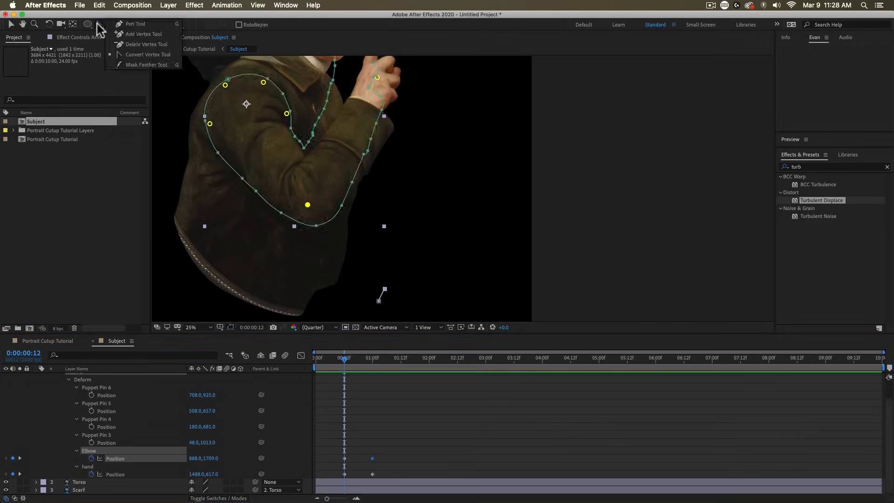
{"action": "left_click", "coordinate": [120, 55]}
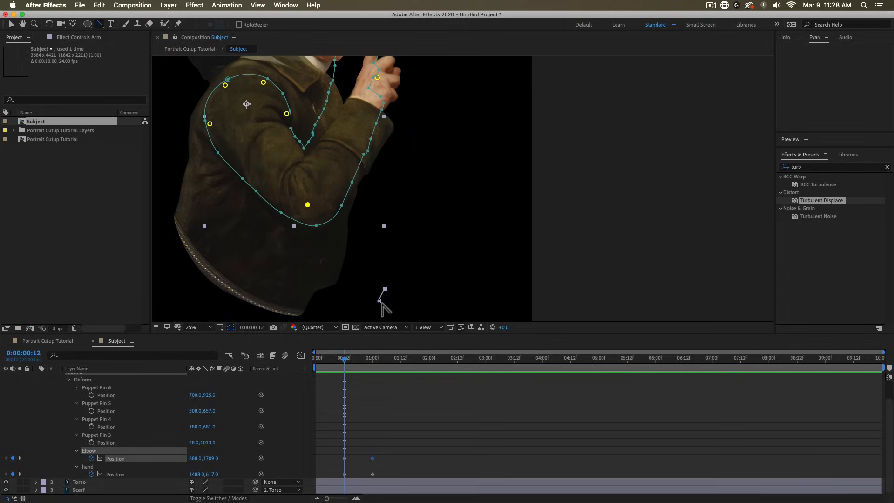
{"action": "scroll", "coordinate": [382, 305], "scroll_direction": "up", "scroll_amount": 1}
{"action": "left_click_drag", "start_coordinate": [391, 289], "coordinate": [391, 290]}
Step: Curve the hand pin's motion path outward between its 0:00:00:12 and 0:00:01:00 keyframes with the Convert Vertex tool
{"action": "left_click_drag", "start_coordinate": [343, 359], "coordinate": [373, 359]}
{"action": "scroll", "coordinate": [433, 183], "scroll_direction": "down", "scroll_amount": 4}
{"action": "left_click", "coordinate": [344, 474]}
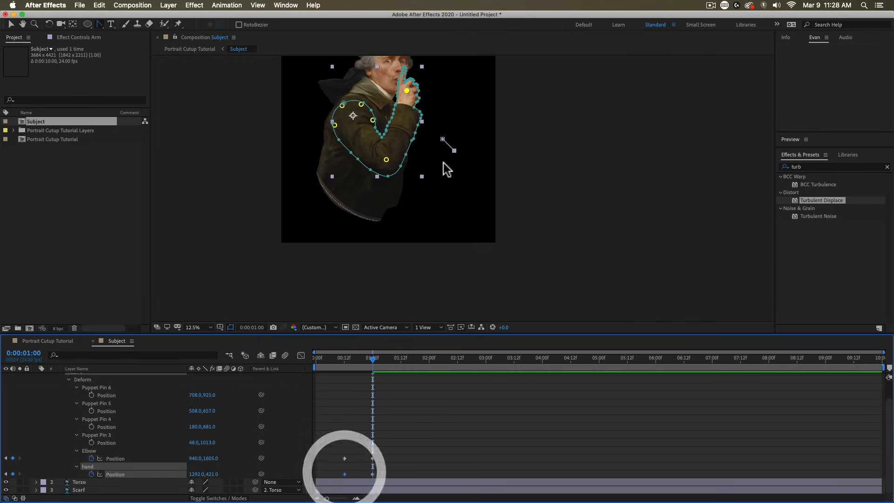
{"action": "scroll", "coordinate": [445, 163], "scroll_direction": "up", "scroll_amount": 1}
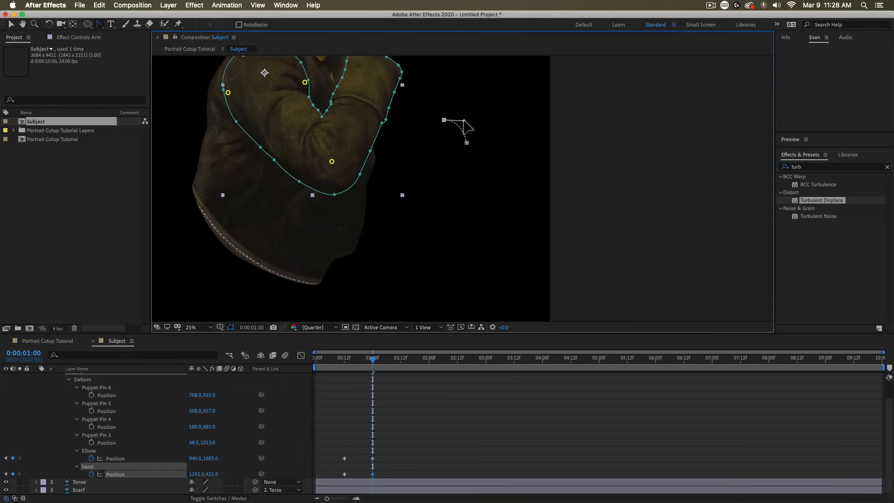
{"action": "scroll", "coordinate": [464, 120], "scroll_direction": "down", "scroll_amount": 1}
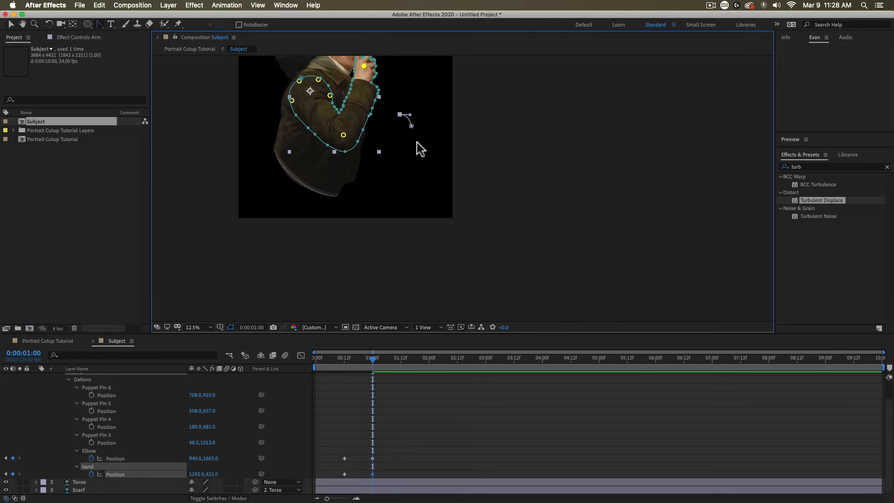
{"action": "left_click_drag", "start_coordinate": [399, 129], "coordinate": [403, 158]}
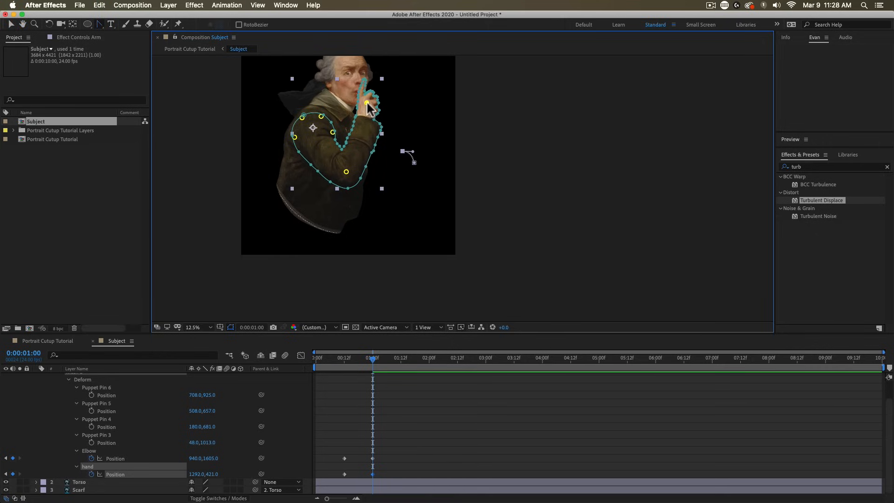
Step: Refine the curve of the hand pin's motion path and play back the arm movement from 0:00:00:12
{"action": "scroll", "coordinate": [393, 396], "scroll_direction": "up", "scroll_amount": 2}
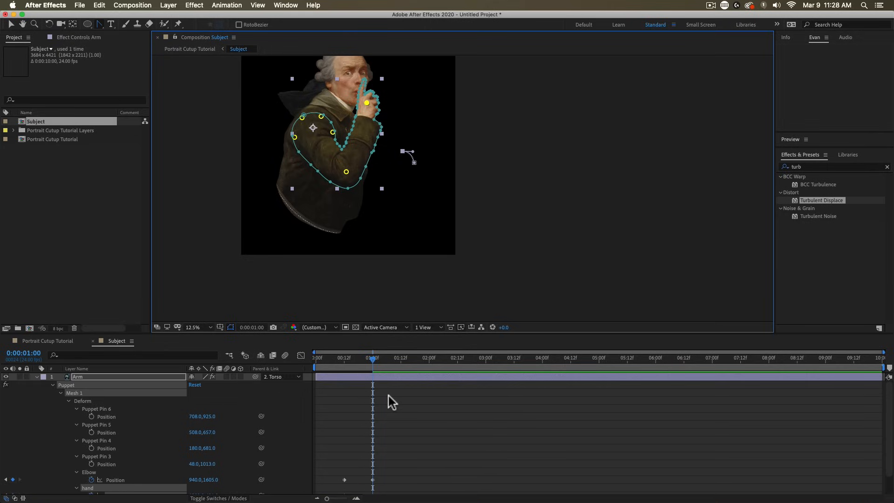
{"action": "left_click", "coordinate": [83, 376]}
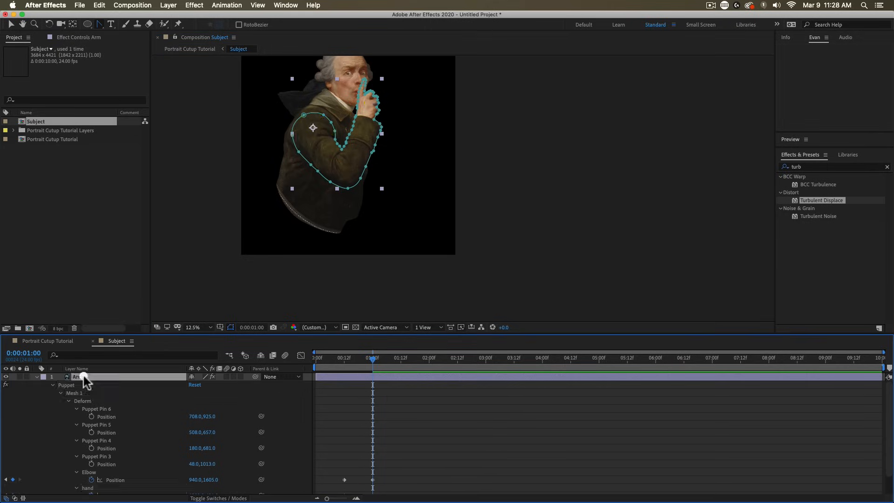
{"action": "key", "text": "super+z"}
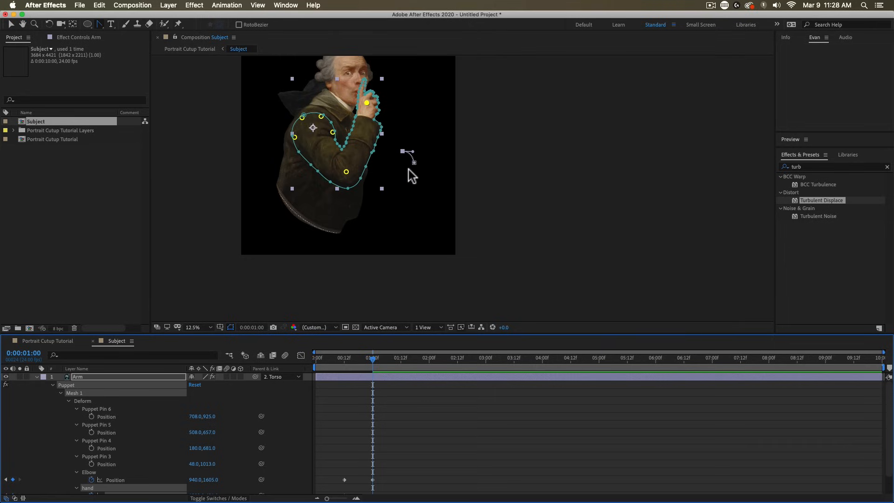
{"action": "mouse_move", "coordinate": [355, 359]}
{"action": "left_mouse_down"}
{"action": "mouse_move", "coordinate": [346, 368]}
{"action": "mouse_move", "coordinate": [368, 368]}
{"action": "mouse_move", "coordinate": [341, 367]}
{"action": "mouse_move", "coordinate": [360, 368]}
{"action": "left_mouse_up"}
{"action": "scroll", "coordinate": [410, 160], "scroll_direction": "up", "scroll_amount": 2}
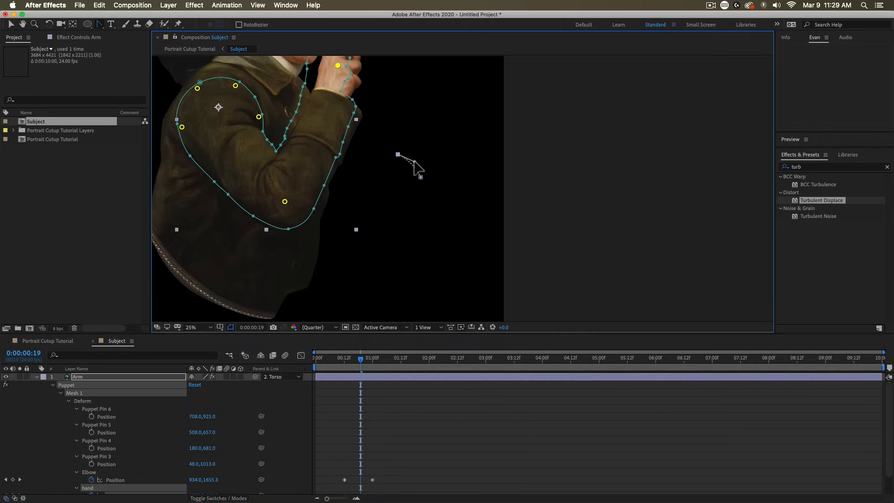
{"action": "left_click", "coordinate": [345, 361]}
{"action": "scroll", "coordinate": [382, 224], "scroll_direction": "down", "scroll_amount": 1}
{"action": "key", "text": "space"}
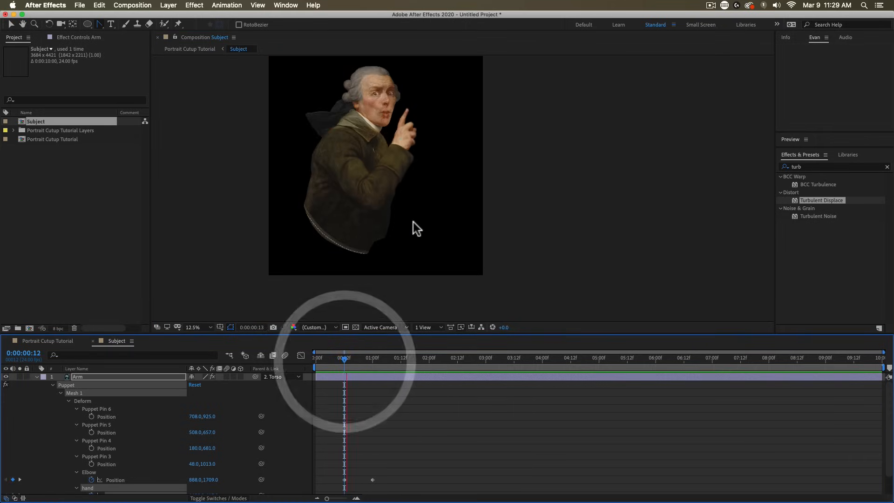
{"action": "key", "text": "space"}
{"action": "left_click", "coordinate": [355, 361]}
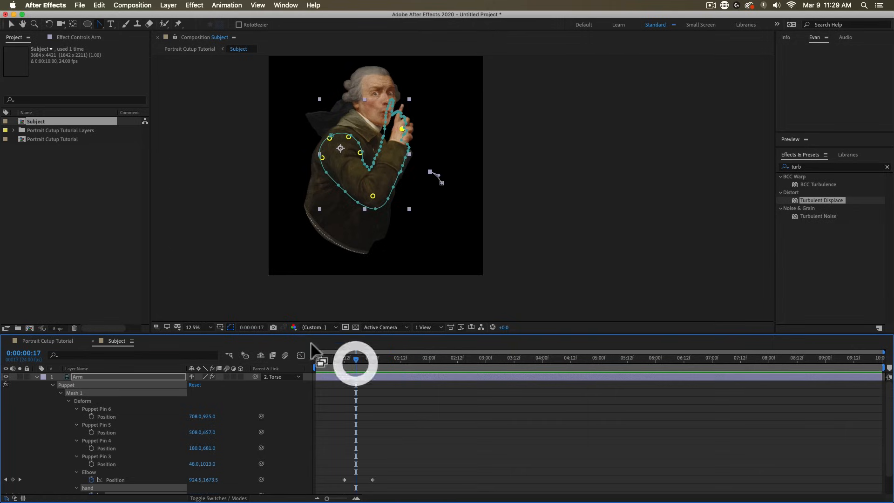
Step: Apply Easy Ease to all Position keyframes of the Elbow and hand pins
{"action": "scroll", "coordinate": [382, 409], "scroll_direction": "down", "scroll_amount": 3}
{"action": "left_click_drag", "start_coordinate": [393, 436], "coordinate": [355, 478]}
{"action": "left_click", "coordinate": [345, 473]}
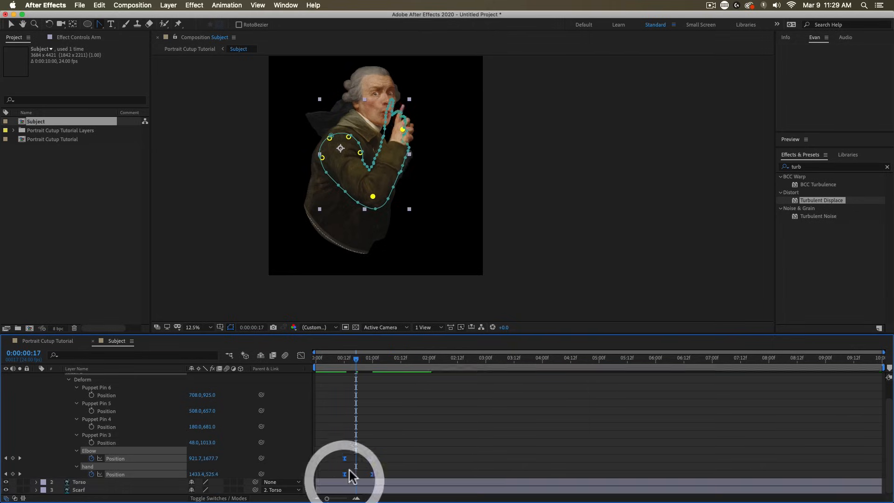
Step: Shape the Elbow and hand speed graphs into an early peak with a long slow settle, and play back the arm movement
{"action": "left_click", "coordinate": [301, 355]}
{"action": "left_click_drag", "start_coordinate": [384, 453], "coordinate": [423, 468]}
{"action": "scroll", "coordinate": [366, 471], "scroll_direction": "up", "scroll_amount": 3}
{"action": "scroll", "coordinate": [366, 471], "scroll_direction": "up", "scroll_amount": 1}
{"action": "left_click", "coordinate": [508, 490]}
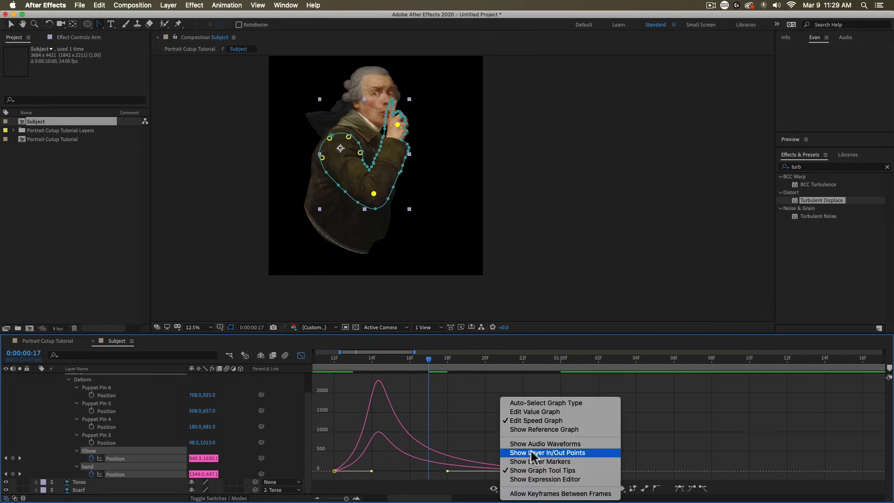
{"action": "left_click", "coordinate": [451, 426]}
{"action": "left_click_drag", "start_coordinate": [446, 472], "coordinate": [464, 471]}
{"action": "left_click", "coordinate": [334, 365]}
{"action": "key", "text": "space"}
{"action": "key", "text": "space"}
{"action": "left_click", "coordinate": [339, 362]}
{"action": "key", "text": "space"}
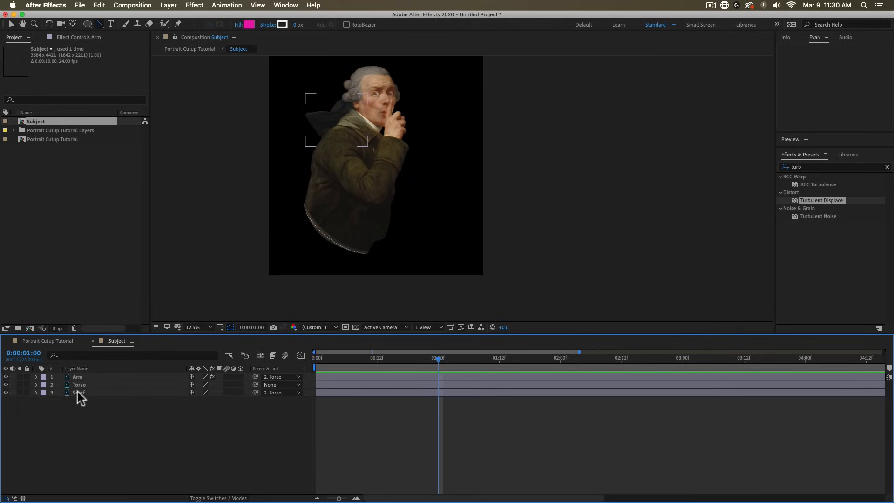
Step: Apply the Turbulent Displace effect to the Scarf layer
{"action": "left_click", "coordinate": [76, 393]}
{"action": "scroll", "coordinate": [343, 119], "scroll_direction": "up", "scroll_amount": 2}
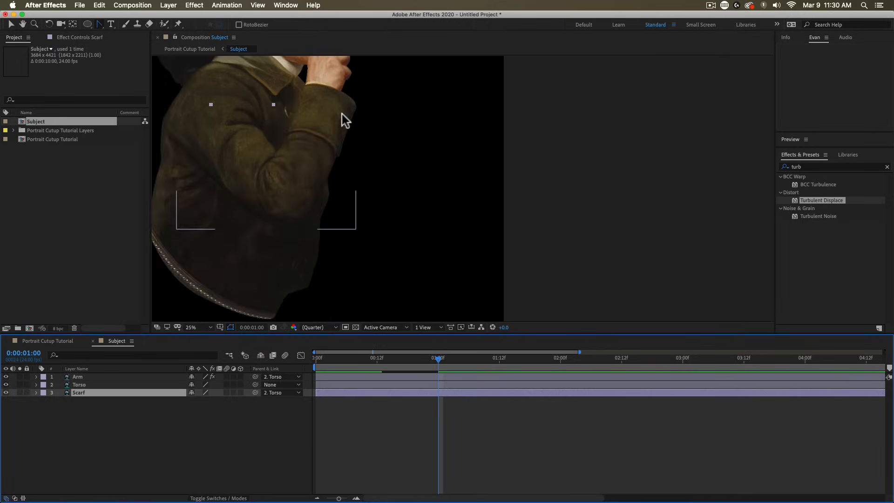
{"action": "left_click_drag", "start_coordinate": [343, 120], "coordinate": [473, 214]}
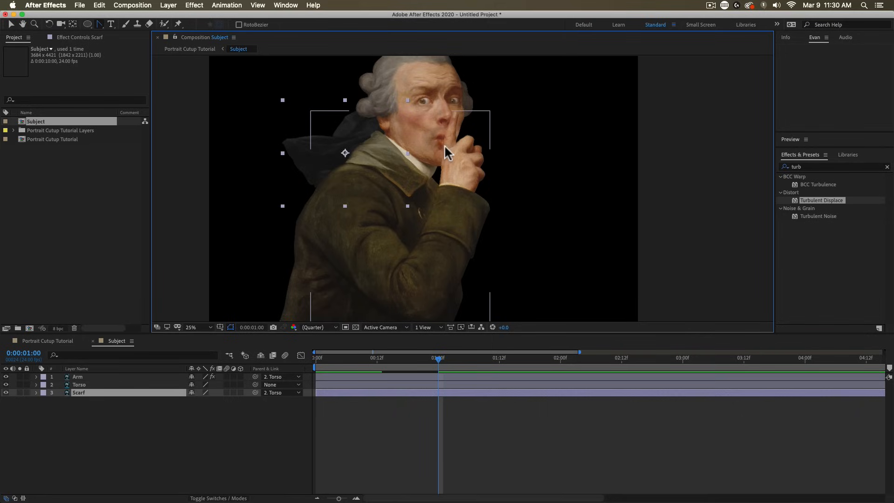
{"action": "left_click", "coordinate": [808, 166]}
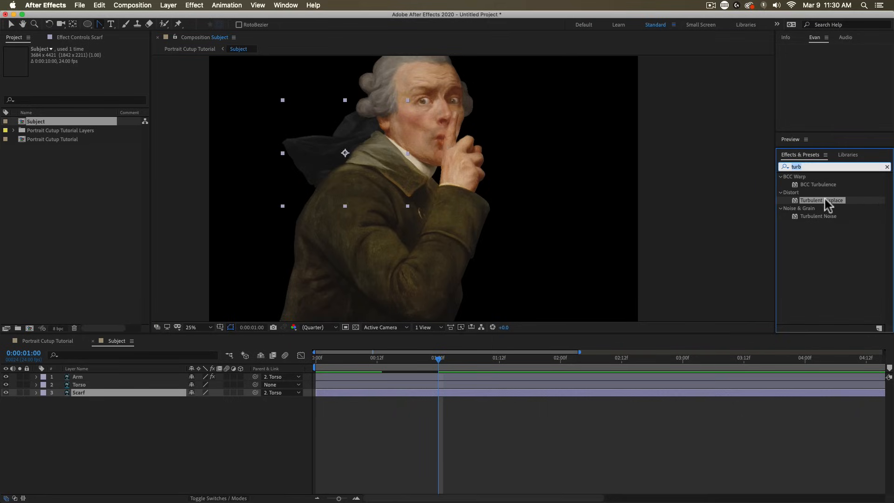
{"action": "left_click_drag", "start_coordinate": [831, 205], "coordinate": [380, 392]}
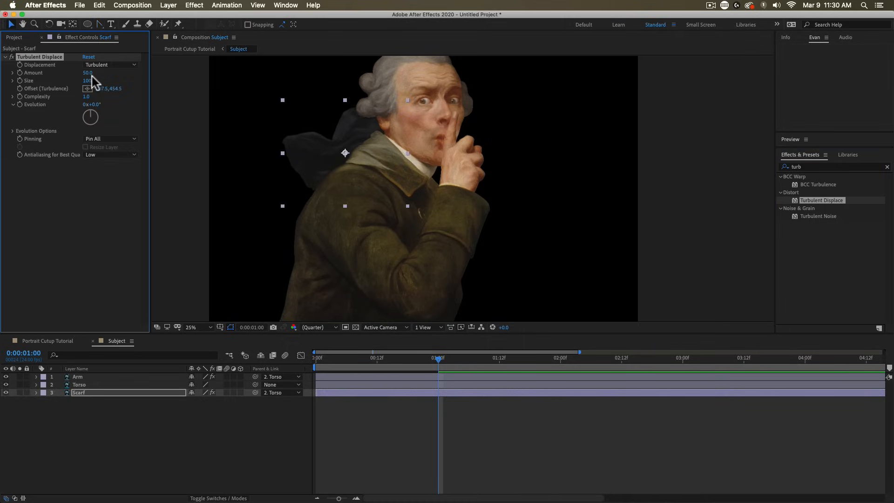
Step: Set the scarf's Turbulent Displace Amount to 56 and Size to 120
{"action": "left_click_drag", "start_coordinate": [88, 73], "coordinate": [125, 73]}
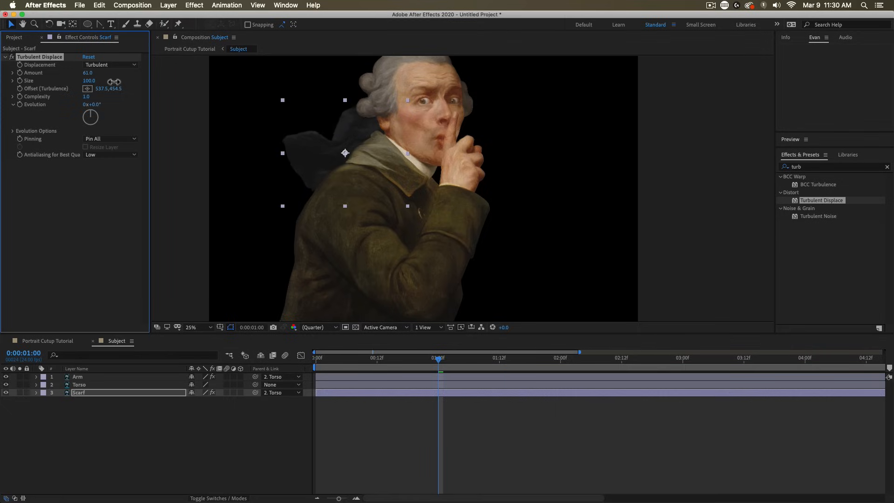
{"action": "left_click", "coordinate": [92, 83]}
{"action": "mouse_move", "coordinate": [92, 81]}
{"action": "left_mouse_down"}
{"action": "mouse_move", "coordinate": [121, 81]}
{"action": "mouse_move", "coordinate": [101, 83]}
{"action": "left_mouse_up"}
{"action": "key", "text": "space"}
{"action": "key", "text": "space"}
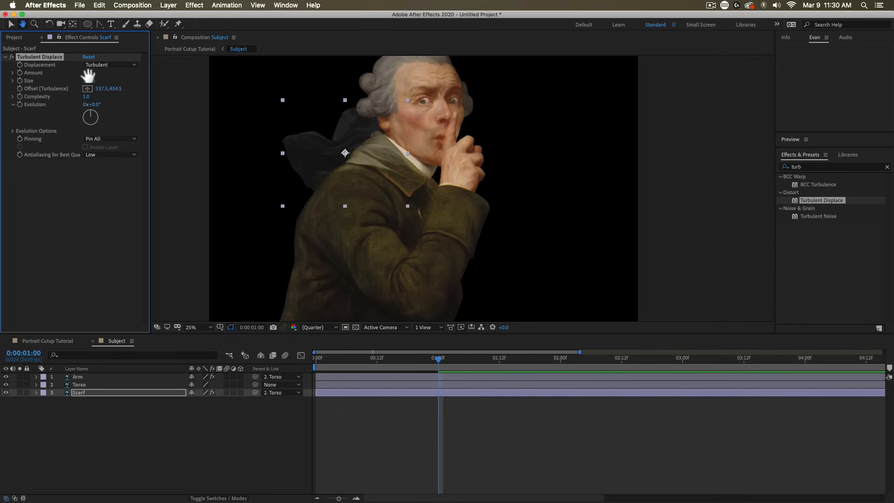
{"action": "left_click", "coordinate": [91, 82]}
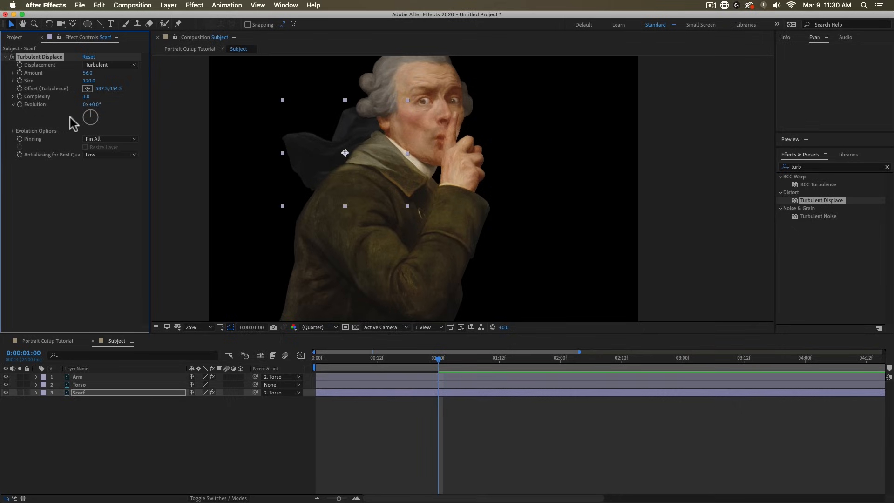
{"action": "left_click", "coordinate": [34, 104]}
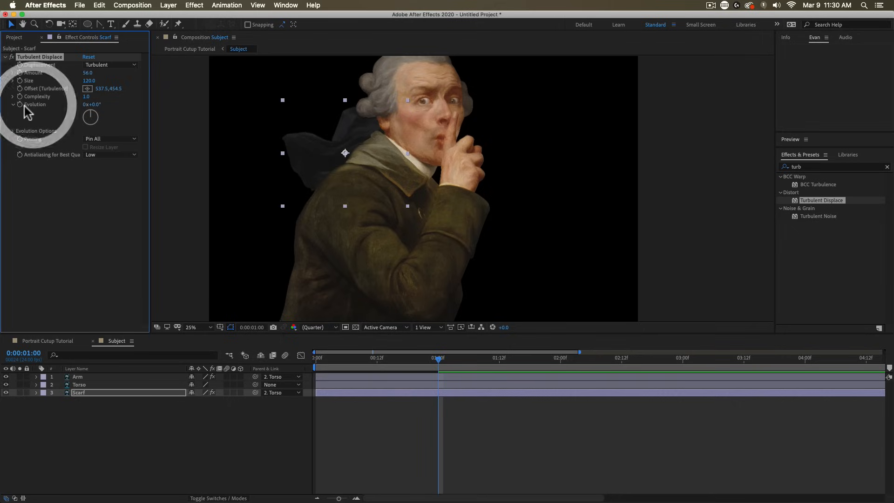
Step: Place the scarf's Offset (Turbulence) point at 891, 533, trying further positions and undoing the last one
{"action": "left_click", "coordinate": [88, 88]}
{"action": "left_click", "coordinate": [385, 164]}
{"action": "left_click_drag", "start_coordinate": [312, 160], "coordinate": [238, 171]}
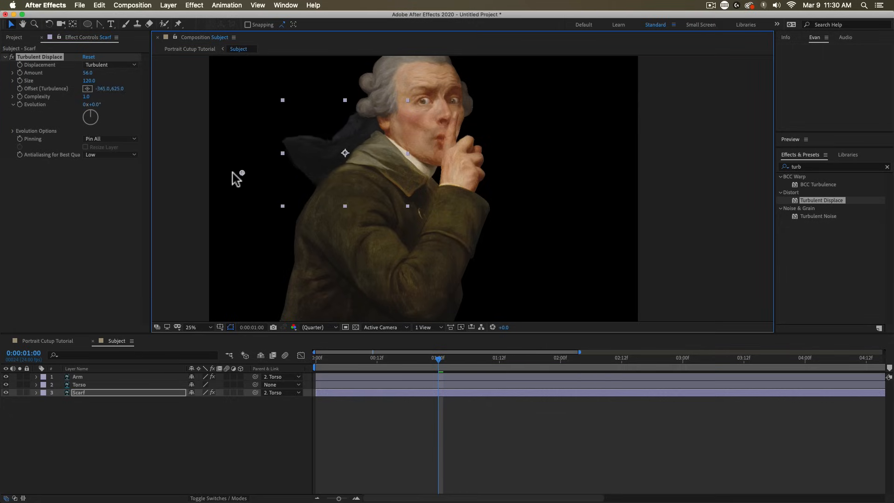
{"action": "left_click_drag", "start_coordinate": [169, 176], "coordinate": [225, 138]}
{"action": "key", "text": "super+z"}
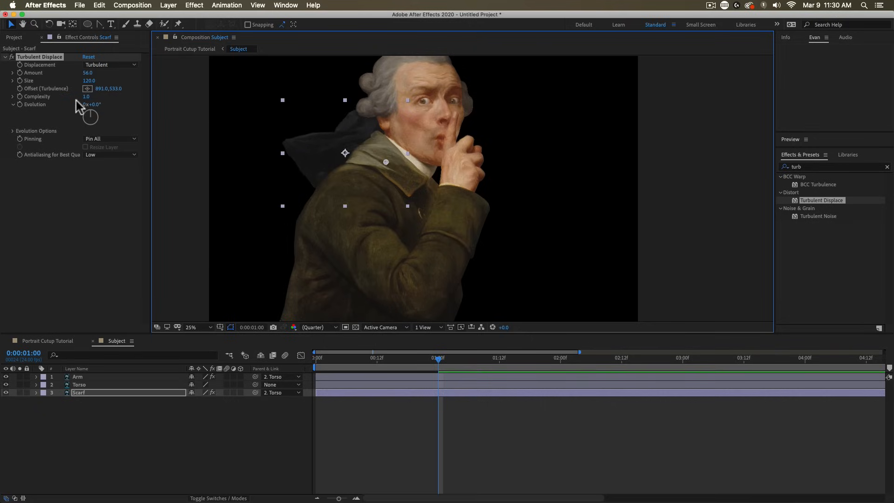
Step: Try the scarf's Evolution at about 71° and undo it
{"action": "left_click_drag", "start_coordinate": [92, 111], "coordinate": [100, 115]}
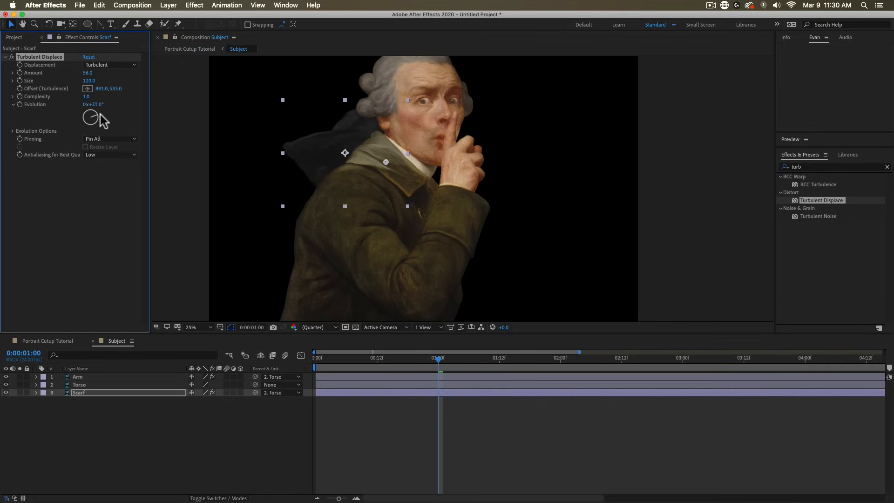
{"action": "key", "text": "super+z"}
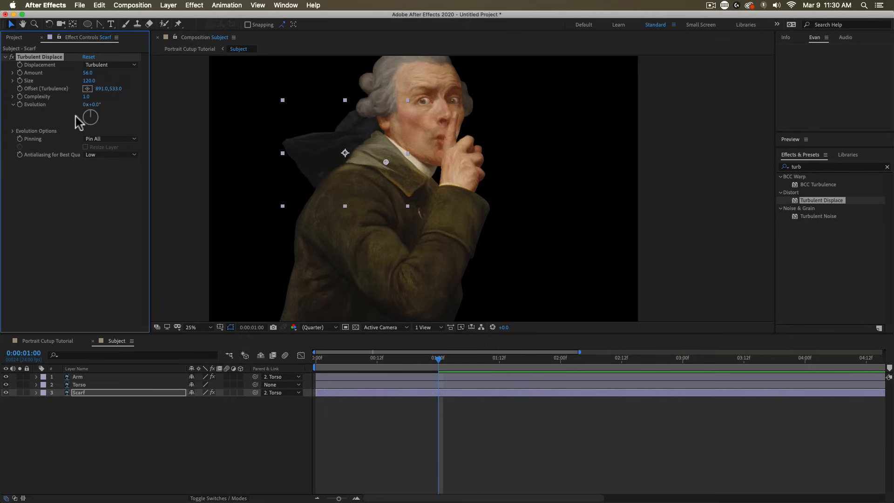
{"action": "left_click", "coordinate": [49, 86]}
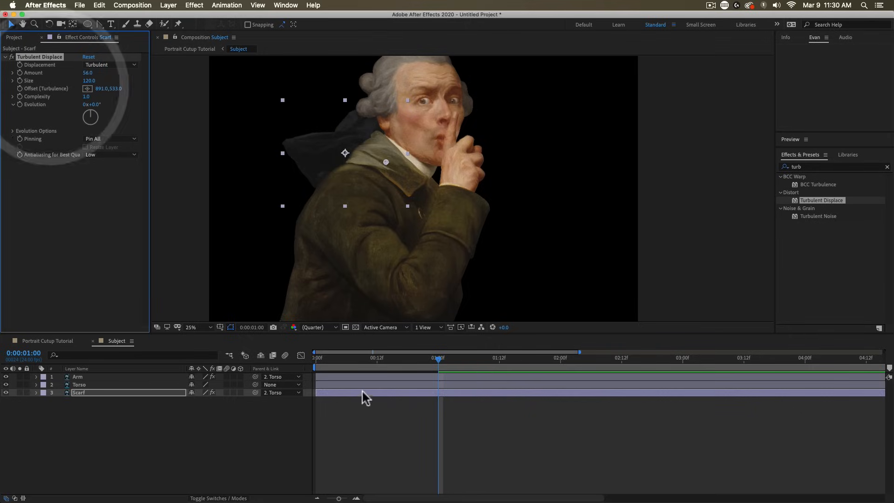
Step: Enable keyframing for the scarf's Offset (Turbulence) and Evolution at the first frame
{"action": "left_click_drag", "start_coordinate": [362, 359], "coordinate": [273, 379]}
{"action": "left_click", "coordinate": [248, 383]}
{"action": "left_click", "coordinate": [20, 94]}
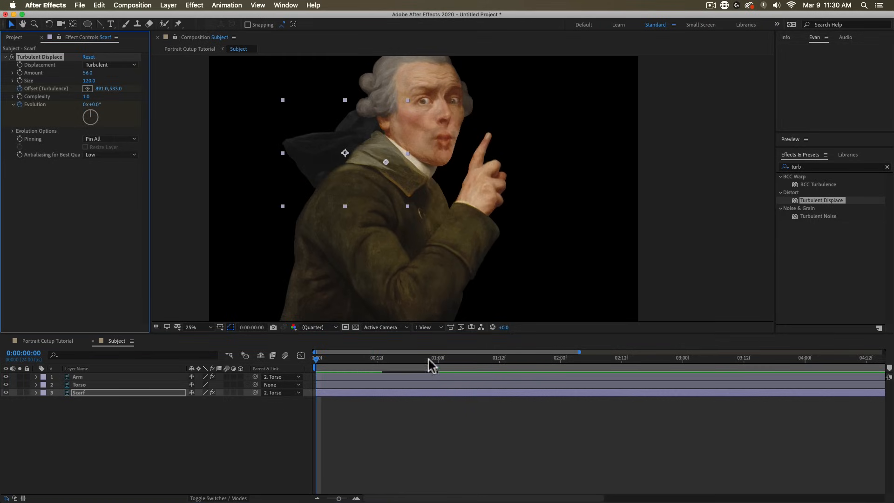
Step: Keyframe the scarf's Evolution at 1 full revolution and its turbulence offset at about -1065, 857 at 4 seconds
{"action": "left_click_drag", "start_coordinate": [429, 361], "coordinate": [825, 374]}
{"action": "left_click", "coordinate": [87, 105]}
{"action": "type", "text": "1"}
{"action": "key", "text": "Return"}
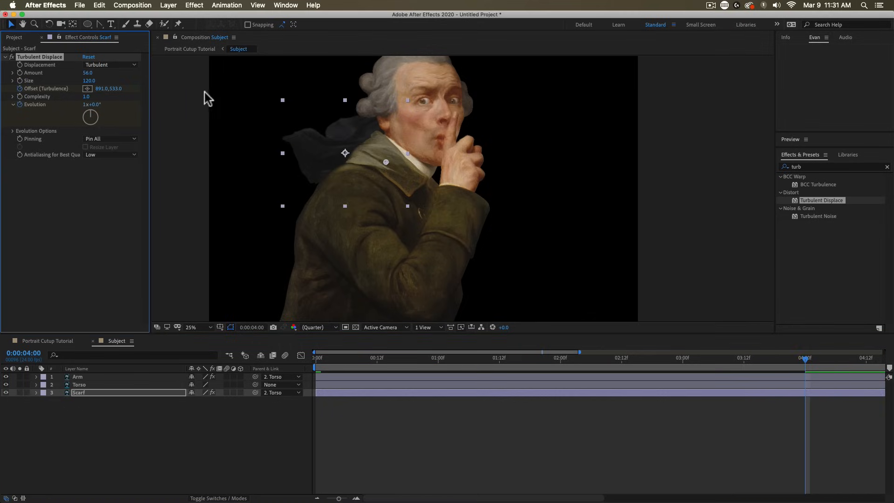
{"action": "left_click_drag", "start_coordinate": [386, 162], "coordinate": [211, 189]}
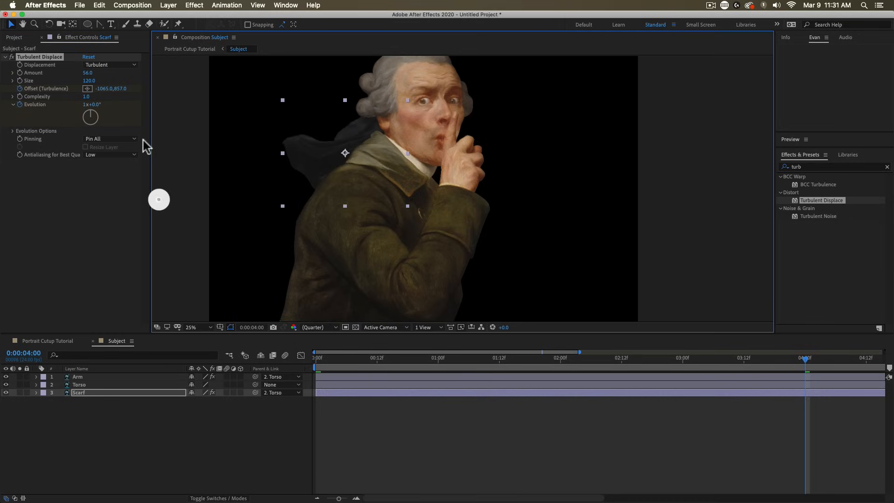
Step: Set the scarf's Turbulent Displace Pinning to Pin Right and scrub through the motion
{"action": "left_click_drag", "start_coordinate": [760, 359], "coordinate": [576, 379]}
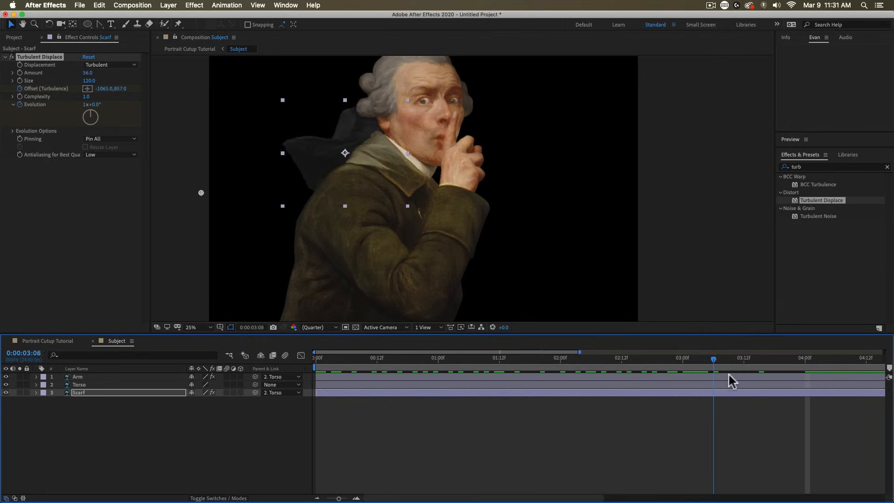
{"action": "left_click", "coordinate": [56, 139]}
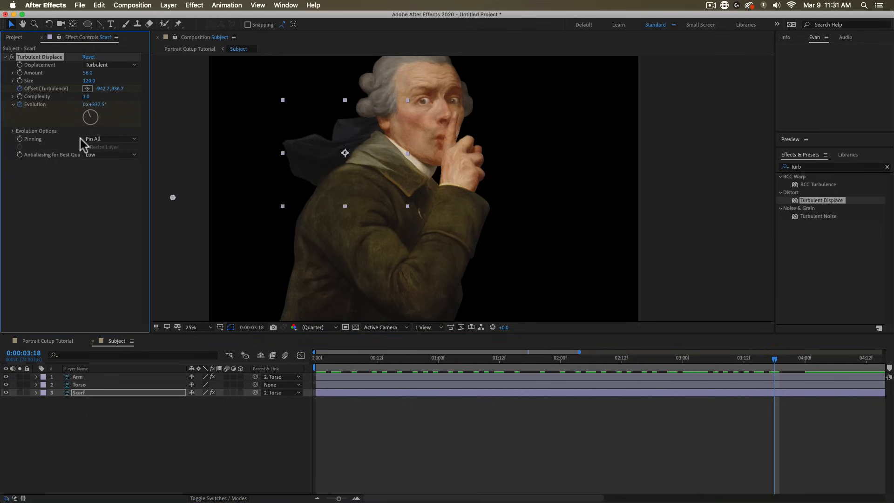
{"action": "left_click", "coordinate": [95, 139]}
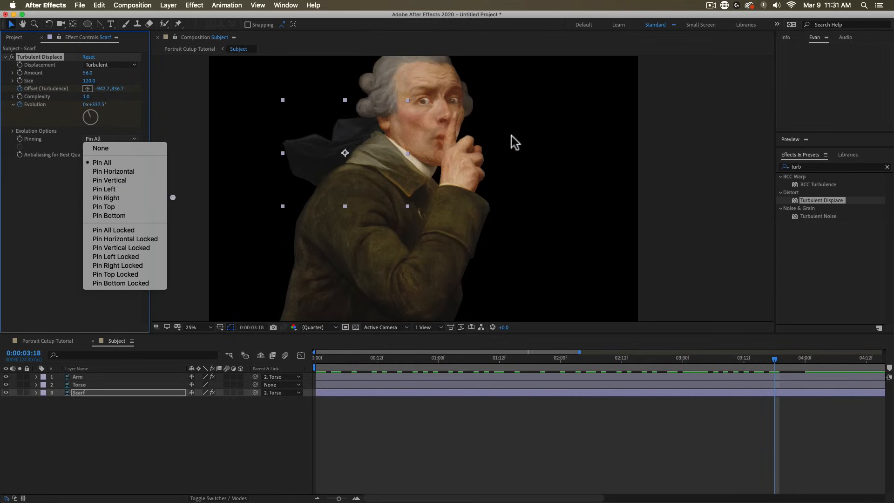
{"action": "left_click", "coordinate": [149, 198]}
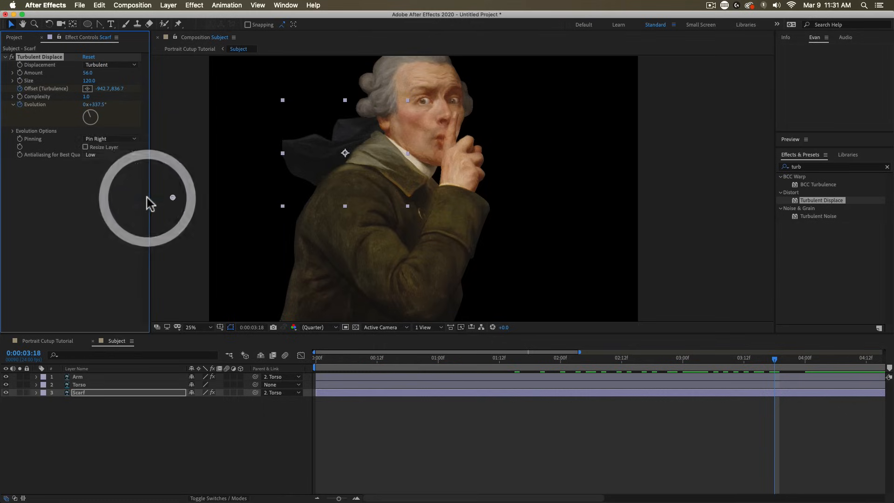
{"action": "left_click_drag", "start_coordinate": [724, 356], "coordinate": [469, 361]}
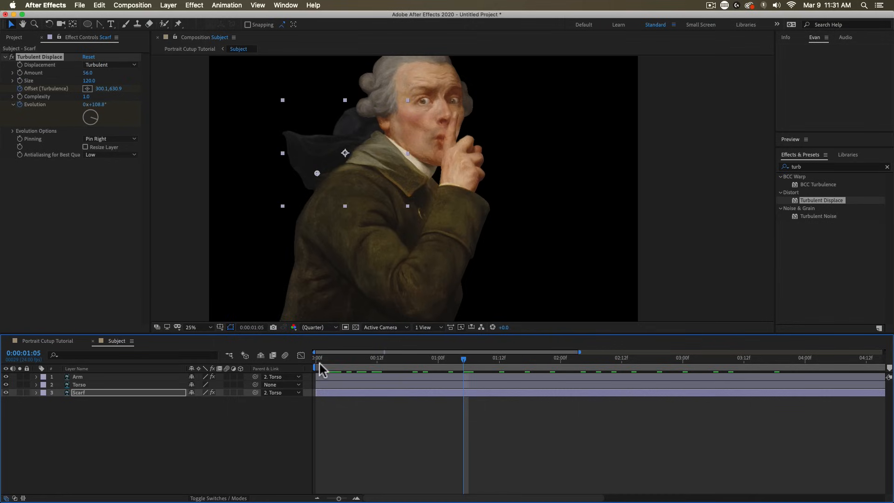
Step: Apply Easy Ease to the scarf's end keyframes, move Offset's to about 3:08 and Evolution's to about 2:17, and play back the motion
{"action": "key", "text": "u"}
{"action": "left_click_drag", "start_coordinate": [805, 416], "coordinate": [681, 434]}
{"action": "key", "text": "F9"}
{"action": "left_click", "coordinate": [753, 426]}
{"action": "left_click_drag", "start_coordinate": [744, 417], "coordinate": [720, 417]}
{"action": "left_click_drag", "start_coordinate": [805, 409], "coordinate": [796, 410]}
{"action": "left_click_drag", "start_coordinate": [820, 406], "coordinate": [658, 438]}
{"action": "left_click_drag", "start_coordinate": [718, 417], "coordinate": [647, 434]}
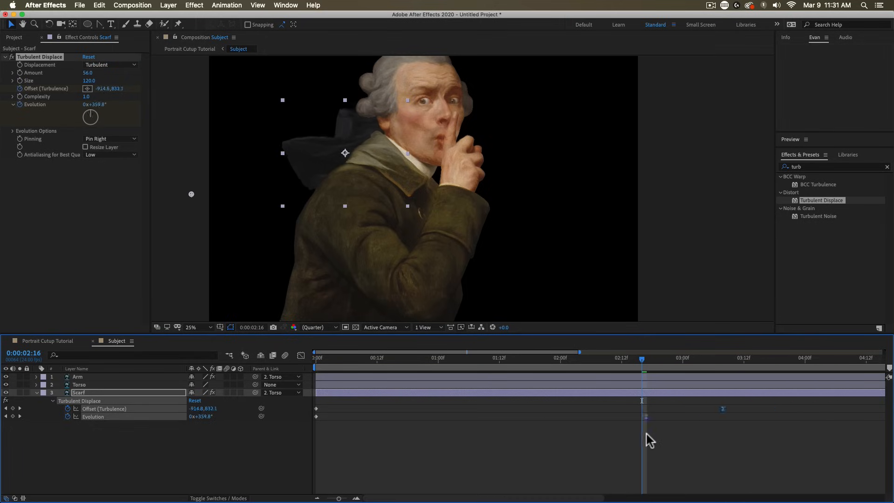
{"action": "left_click", "coordinate": [622, 431]}
{"action": "left_click_drag", "start_coordinate": [511, 362], "coordinate": [68, 377]}
{"action": "key", "text": "space"}
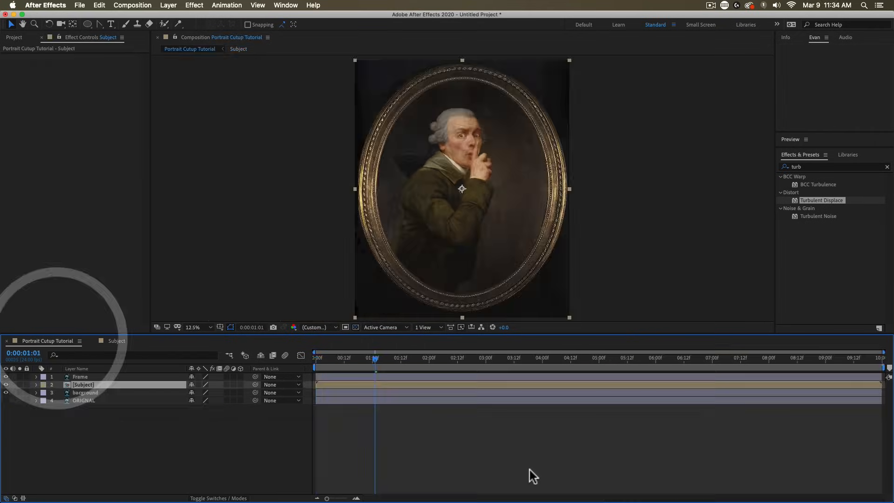
Step: Make the Frame, Subject and background layers of the Portrait Cutup Tutorial composition 3D
{"action": "left_click", "coordinate": [532, 467]}
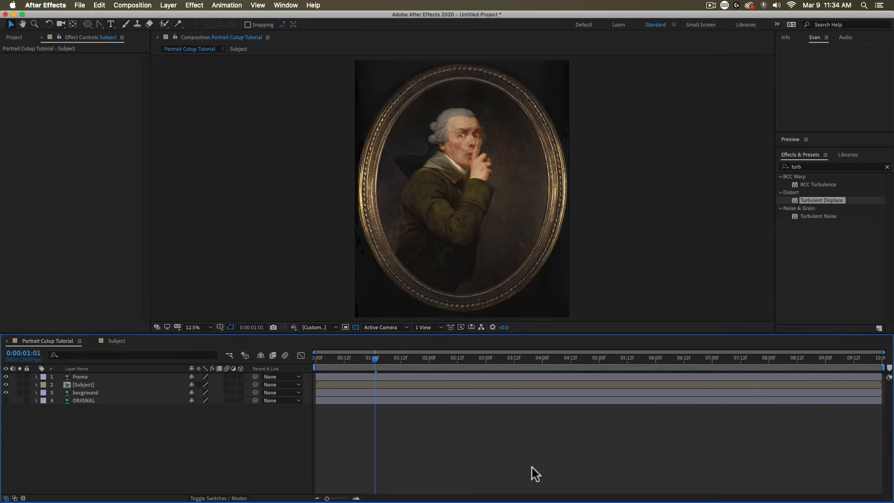
{"action": "left_click", "coordinate": [82, 394]}
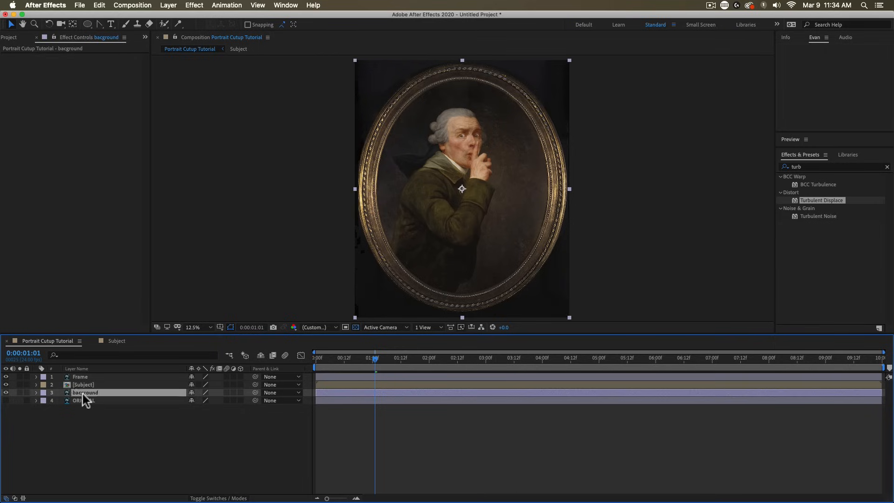
{"action": "left_click", "coordinate": [84, 377], "text": "shift"}
{"action": "left_click", "coordinate": [240, 384]}
Step: Add a one-node camera with the 24mm preset to the composition
{"action": "right_click", "coordinate": [197, 424]}
{"action": "mouse_move", "coordinate": [214, 401]}
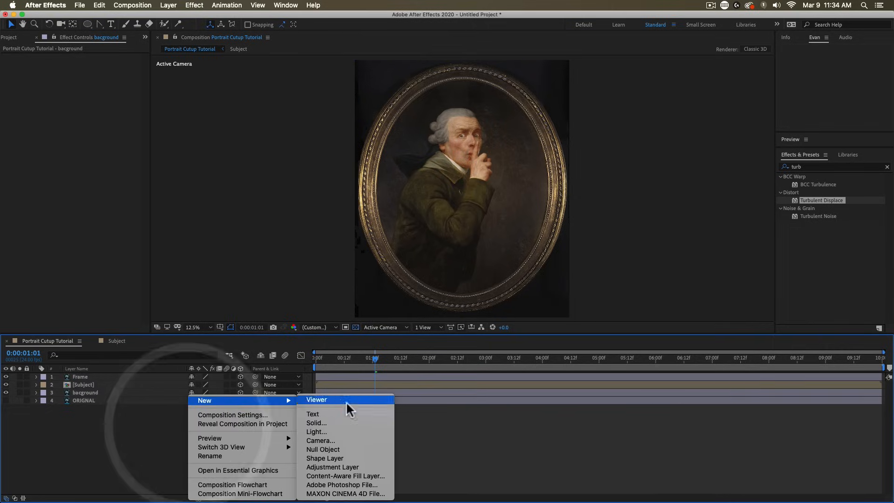
{"action": "left_click", "coordinate": [343, 438]}
{"action": "left_click", "coordinate": [724, 179]}
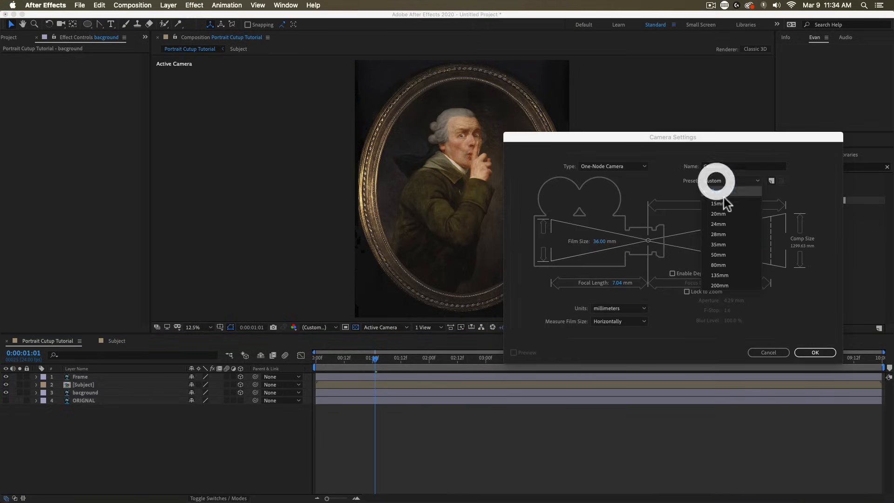
{"action": "left_click", "coordinate": [729, 222]}
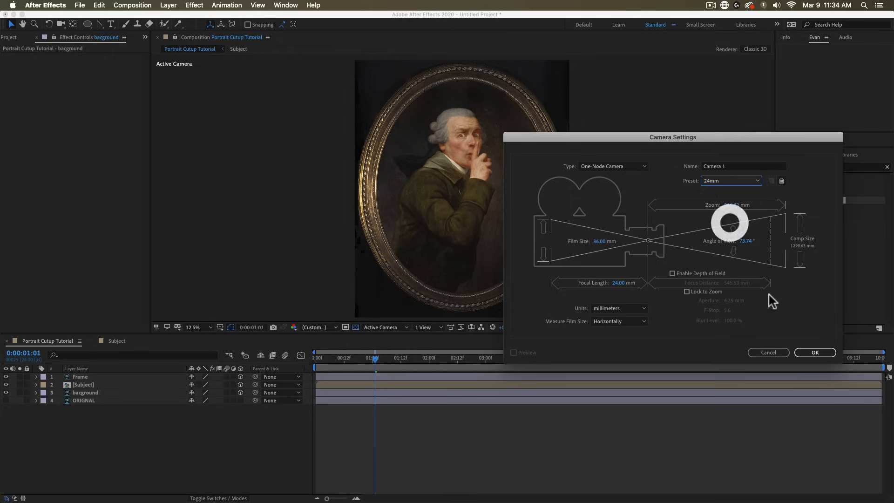
{"action": "left_click", "coordinate": [805, 353]}
Step: Show the Position of the Frame, Subject and background layers and set the background's Z position to 500
{"action": "left_click", "coordinate": [96, 386]}
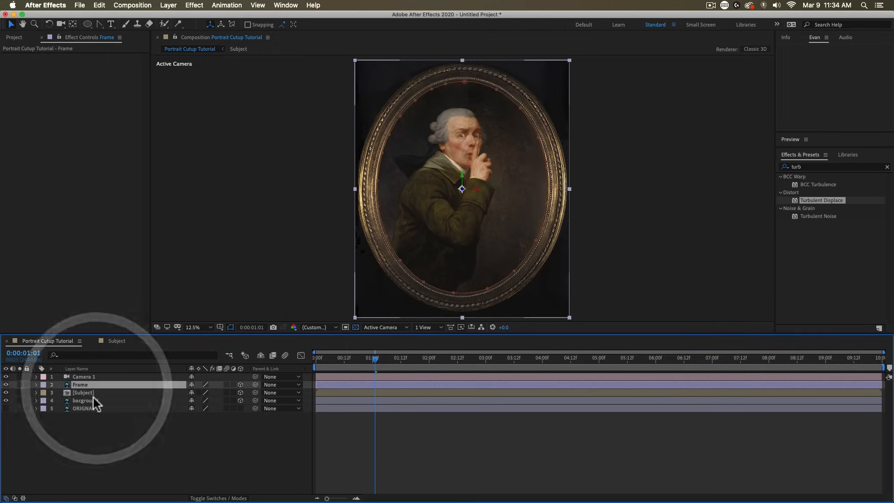
{"action": "left_click", "coordinate": [93, 399], "text": "shift"}
{"action": "key", "text": "p"}
{"action": "left_click", "coordinate": [194, 469]}
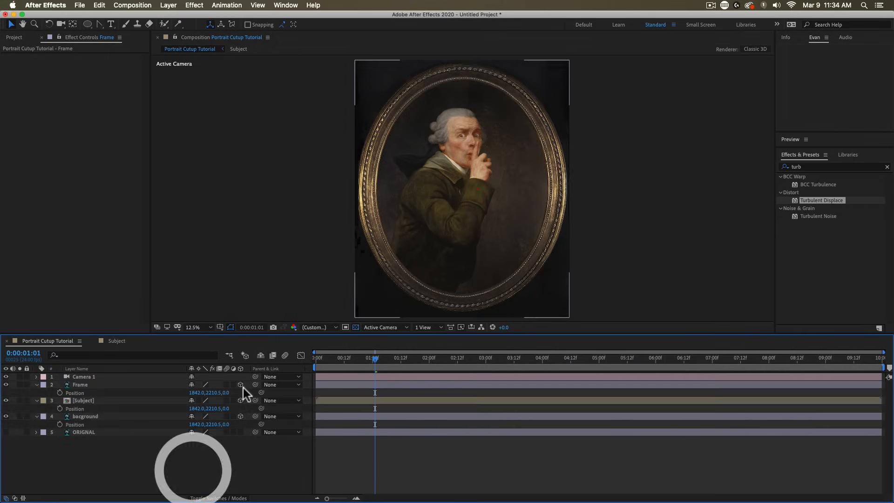
{"action": "left_click_drag", "start_coordinate": [230, 428], "coordinate": [434, 416]}
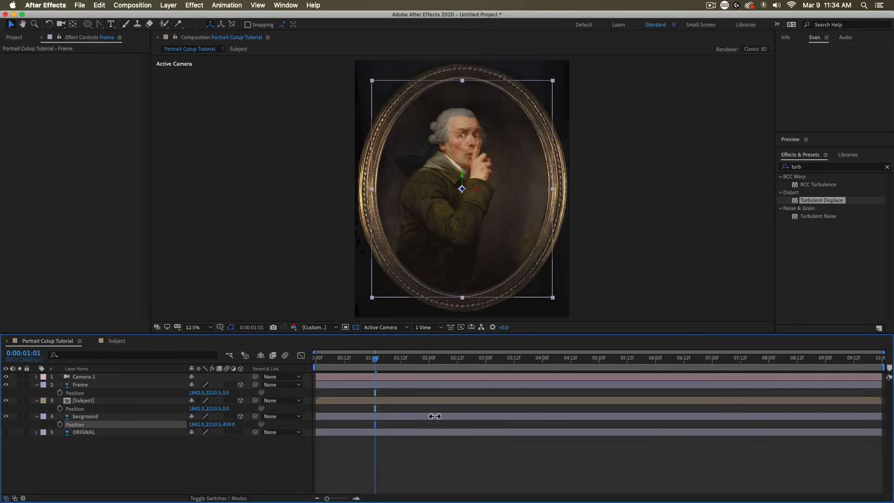
{"action": "left_click", "coordinate": [227, 424]}
{"action": "type", "text": "500"}
{"action": "key", "text": "Return"}
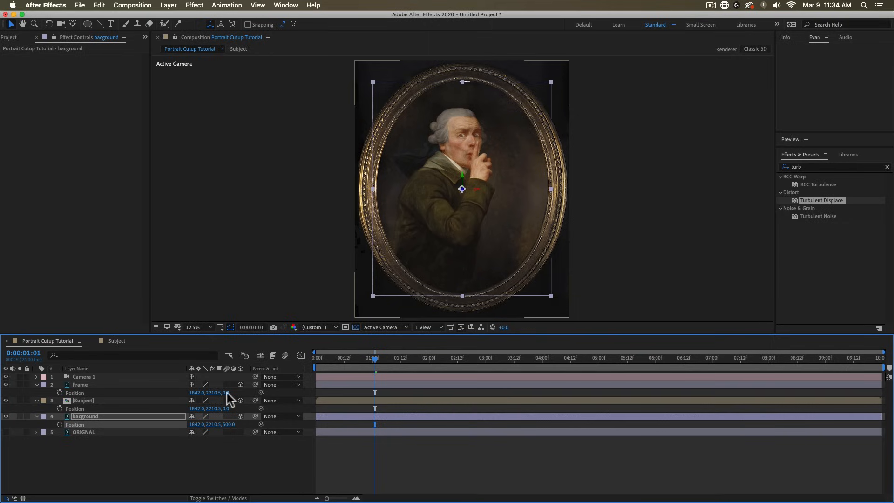
Step: Set the Frame layer's Z position to -500
{"action": "left_click", "coordinate": [101, 384]}
{"action": "left_click", "coordinate": [227, 393]}
{"action": "type", "text": "-500"}
{"action": "key", "text": "Return"}
{"action": "left_click", "coordinate": [321, 469]}
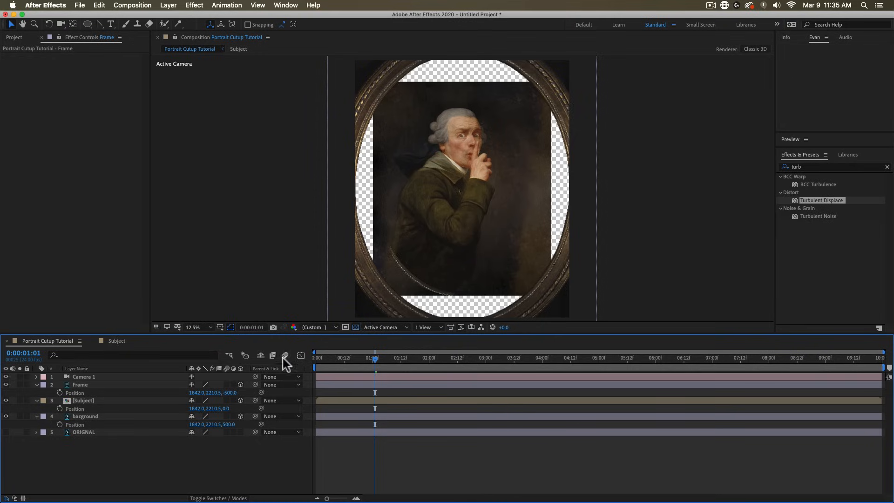
Step: Change the Portrait Cutup Tutorial composition to a square 1080 × 1080 preset
{"action": "left_click", "coordinate": [80, 343]}
{"action": "left_click", "coordinate": [119, 329]}
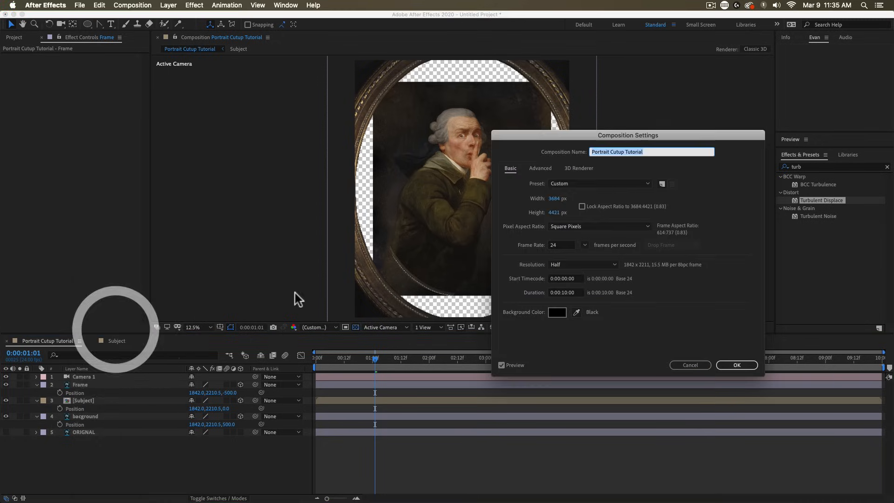
{"action": "left_click", "coordinate": [559, 184]}
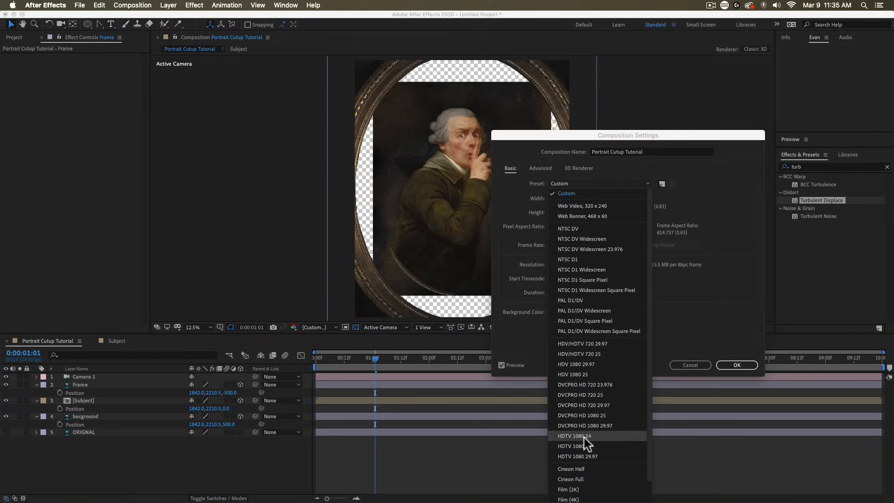
{"action": "left_click", "coordinate": [587, 482]}
{"action": "left_click", "coordinate": [738, 365]}
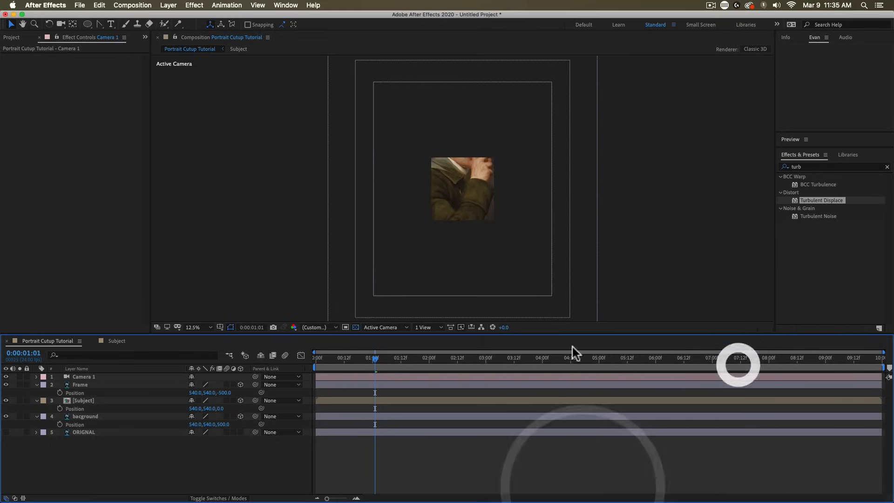
Step: Scale the Frame, Subject and background layers together down to 19%
{"action": "left_click", "coordinate": [376, 415]}
{"action": "left_click", "coordinate": [372, 386], "text": "shift"}
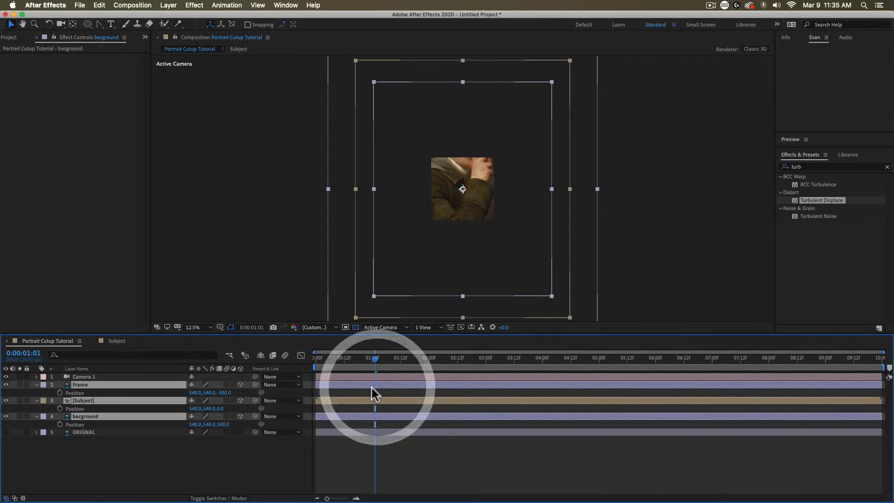
{"action": "key", "text": "s"}
{"action": "left_click_drag", "start_coordinate": [229, 393], "coordinate": [202, 399]}
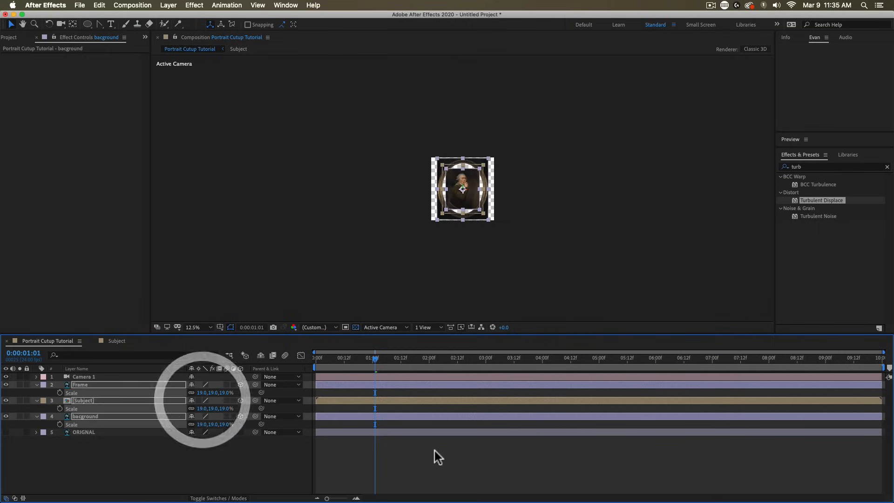
{"action": "left_click", "coordinate": [434, 451]}
Step: Scale the Subject layer to 24% and the background layer to 33% so they fill the frame
{"action": "scroll", "coordinate": [468, 193], "scroll_direction": "up", "scroll_amount": 3}
{"action": "key", "text": "space"}
{"action": "left_click_drag", "start_coordinate": [412, 191], "coordinate": [462, 212]}
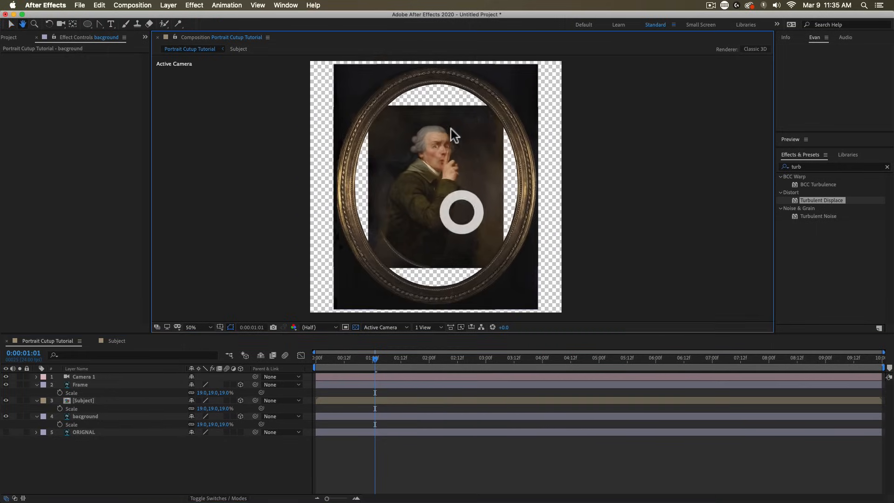
{"action": "left_click_drag", "start_coordinate": [228, 408], "coordinate": [230, 409]}
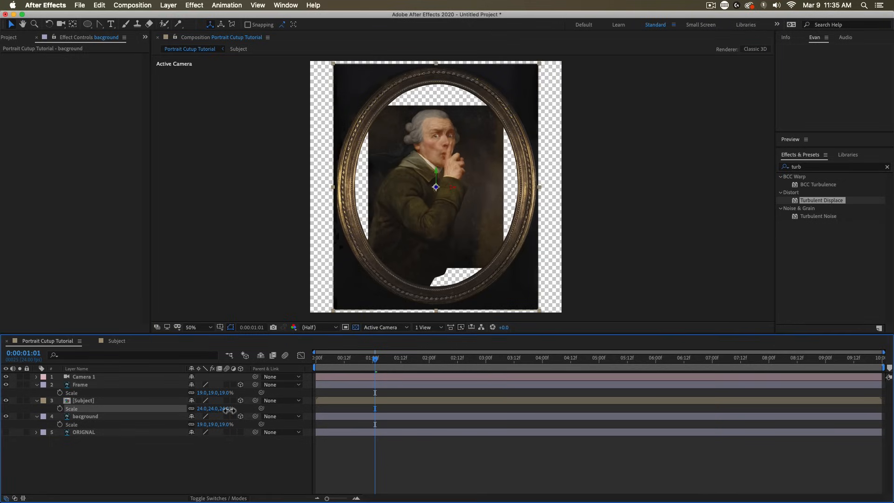
{"action": "left_click_drag", "start_coordinate": [227, 424], "coordinate": [231, 422]}
{"action": "left_click", "coordinate": [395, 480]}
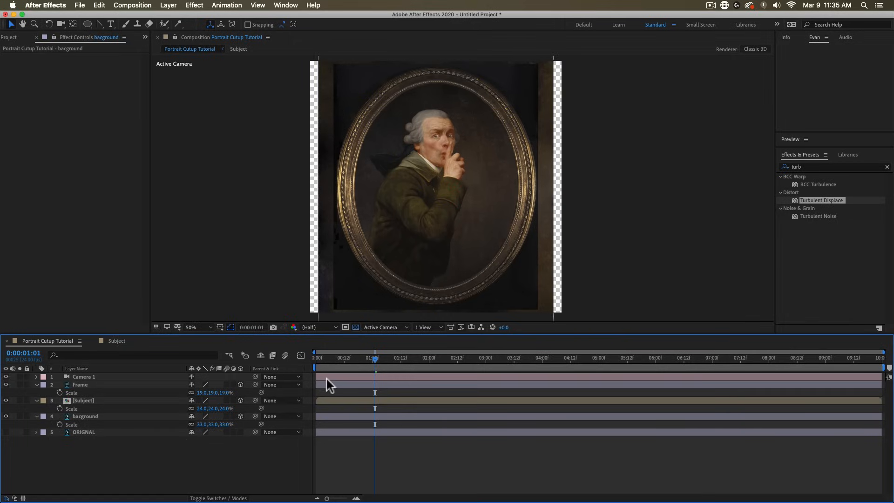
Step: Move Camera 1 closer to the portrait by setting its Z position to about -2086
{"action": "left_click", "coordinate": [362, 377]}
{"action": "key", "text": "p"}
{"action": "left_click_drag", "start_coordinate": [226, 385], "coordinate": [361, 345]}
Step: Scale the Subject layer to 26% and reposition it inside the oval frame
{"action": "left_click", "coordinate": [379, 408]}
{"action": "left_click_drag", "start_coordinate": [409, 255], "coordinate": [423, 267]}
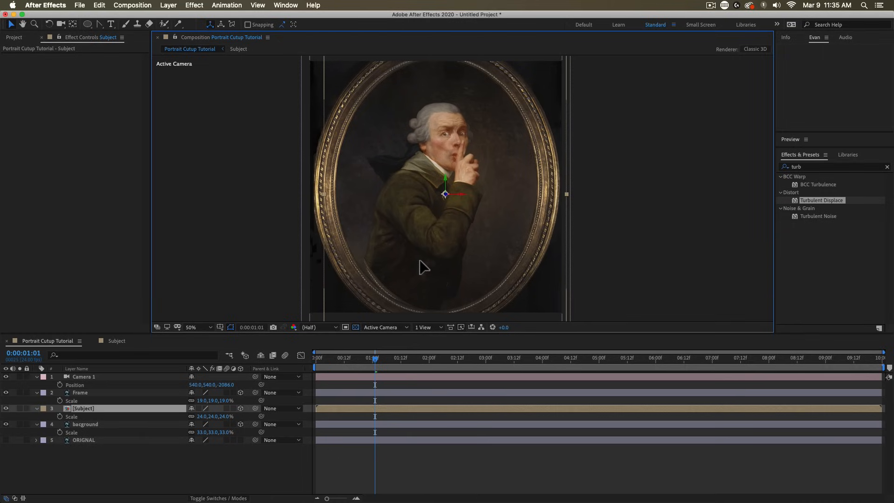
{"action": "key", "text": "p"}
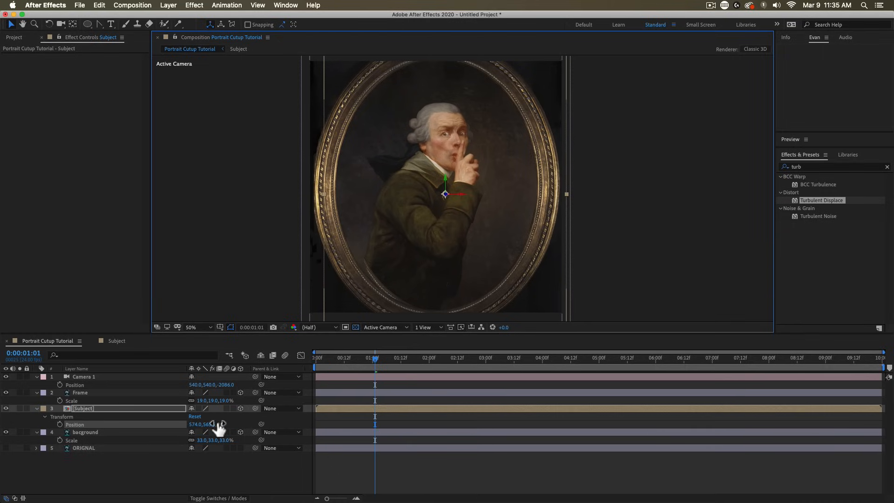
{"action": "key", "text": "s"}
{"action": "left_click_drag", "start_coordinate": [217, 416], "coordinate": [215, 416]}
{"action": "left_click", "coordinate": [442, 242]}
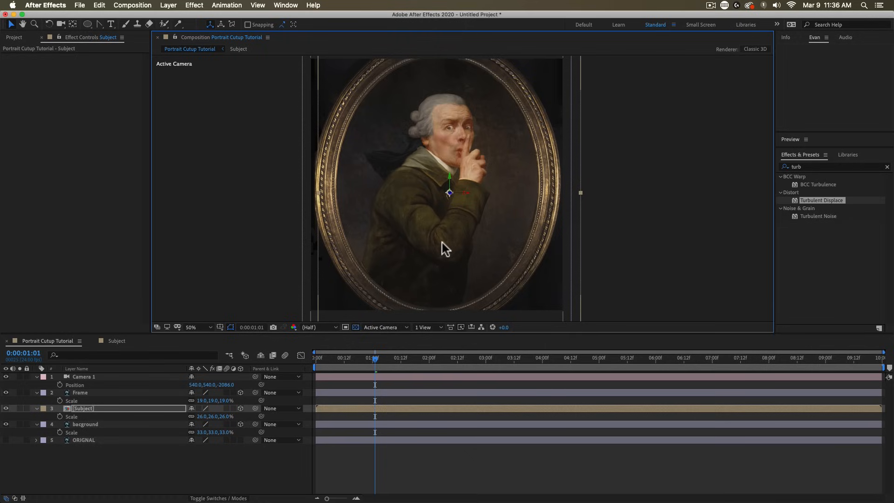
{"action": "left_click_drag", "start_coordinate": [429, 256], "coordinate": [427, 258]}
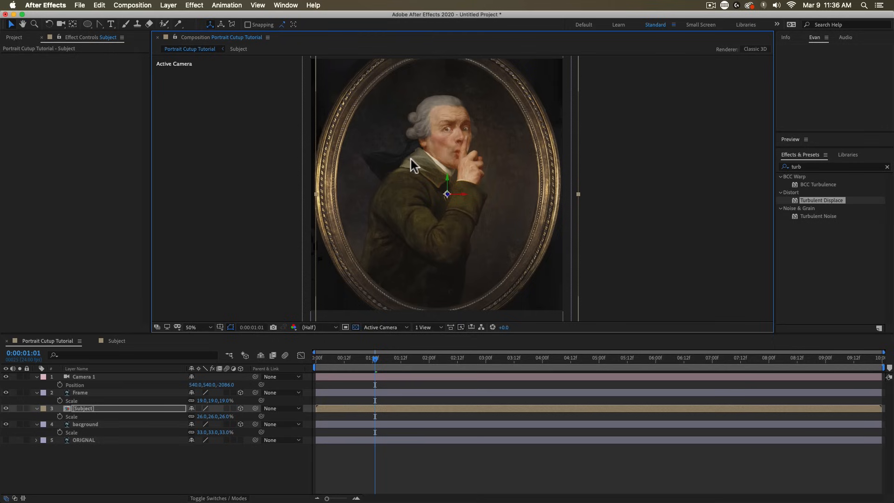
Step: Keyframe Camera 1's position at 1 second with Z at -2802, and at 3 seconds closer to the portrait
{"action": "left_click_drag", "start_coordinate": [376, 358], "coordinate": [364, 376]}
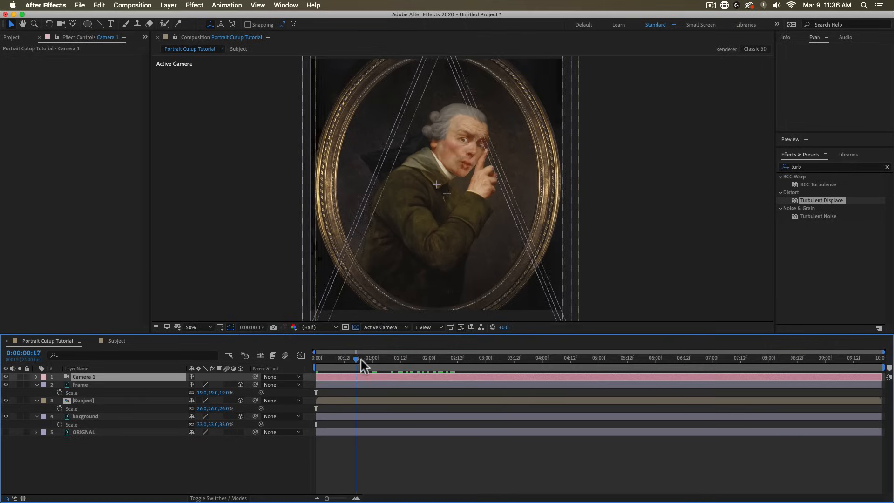
{"action": "left_click_drag", "start_coordinate": [361, 359], "coordinate": [372, 360]}
{"action": "key", "text": "p"}
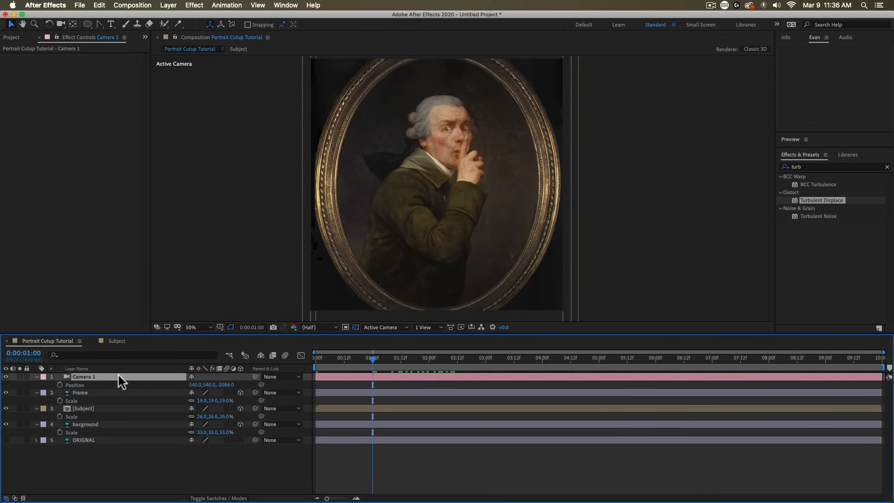
{"action": "left_click", "coordinate": [60, 385]}
{"action": "left_click_drag", "start_coordinate": [227, 384], "coordinate": [84, 391]}
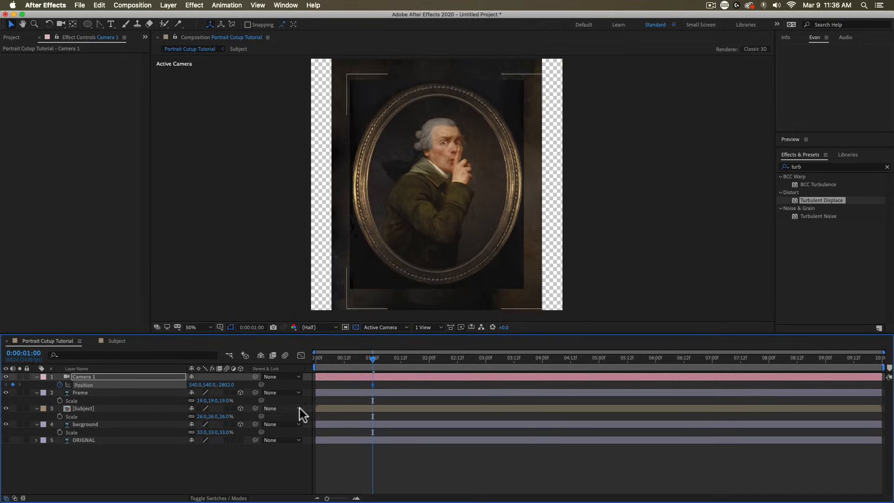
{"action": "left_click_drag", "start_coordinate": [488, 365], "coordinate": [485, 365]}
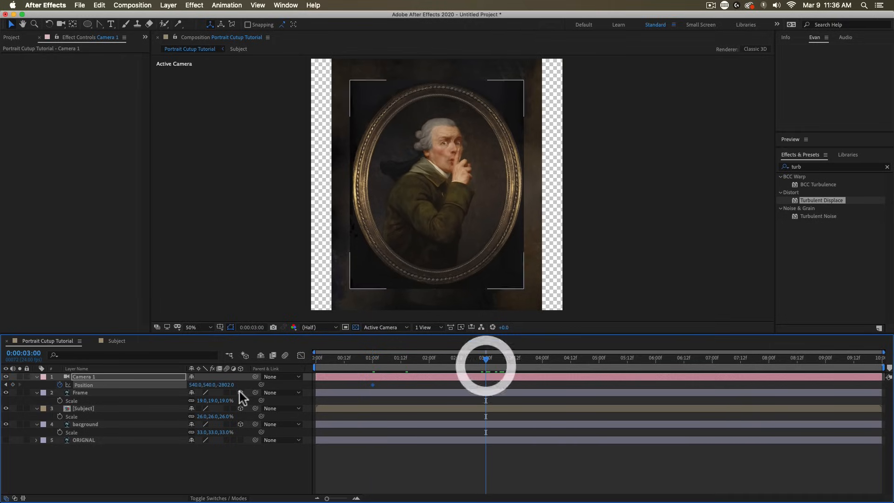
{"action": "left_click_drag", "start_coordinate": [227, 384], "coordinate": [450, 367]}
{"action": "left_click", "coordinate": [373, 358]}
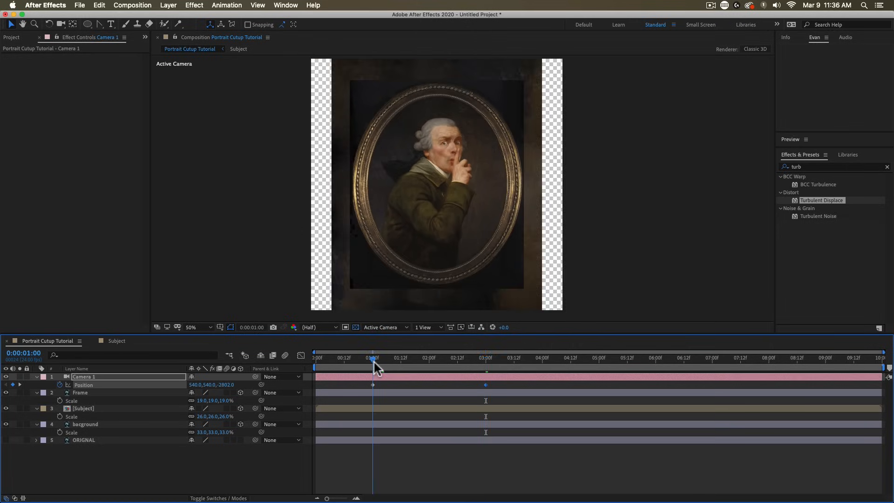
{"action": "left_click", "coordinate": [512, 471]}
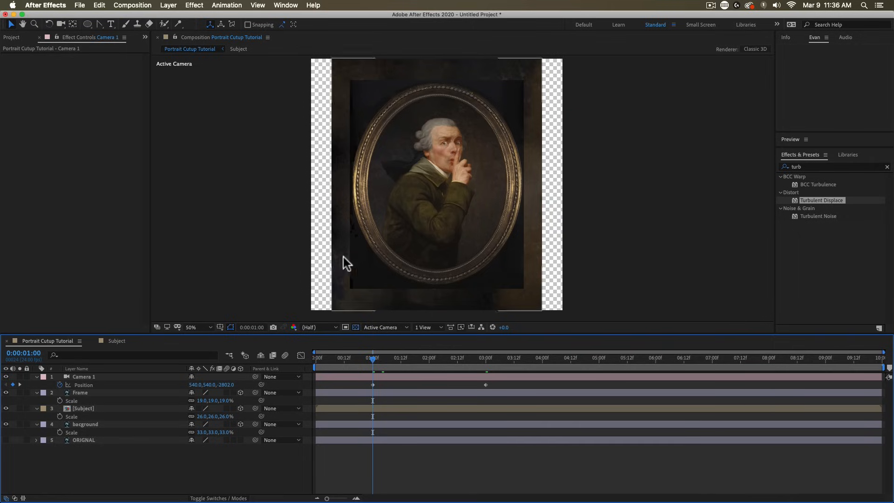
Step: Add an elliptical mask to the Frame layer and raise its bottom edge toward the frame's outer rim
{"action": "left_click", "coordinate": [373, 278]}
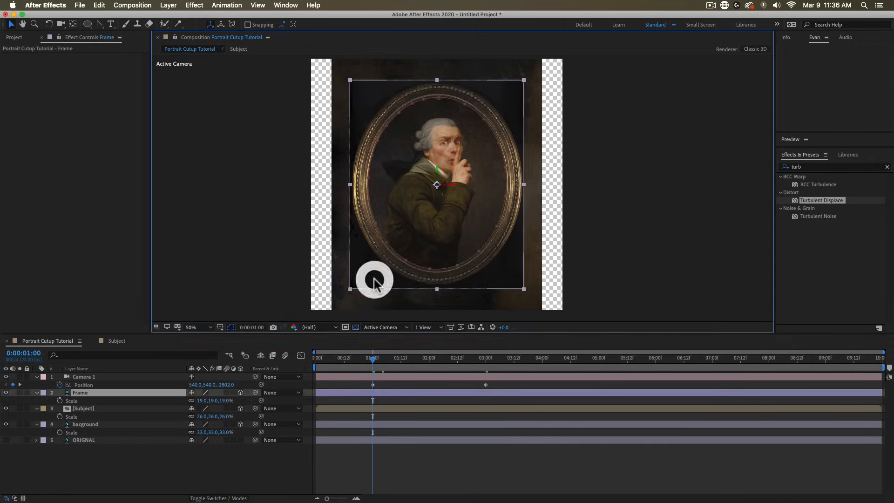
{"action": "left_click", "coordinate": [410, 469]}
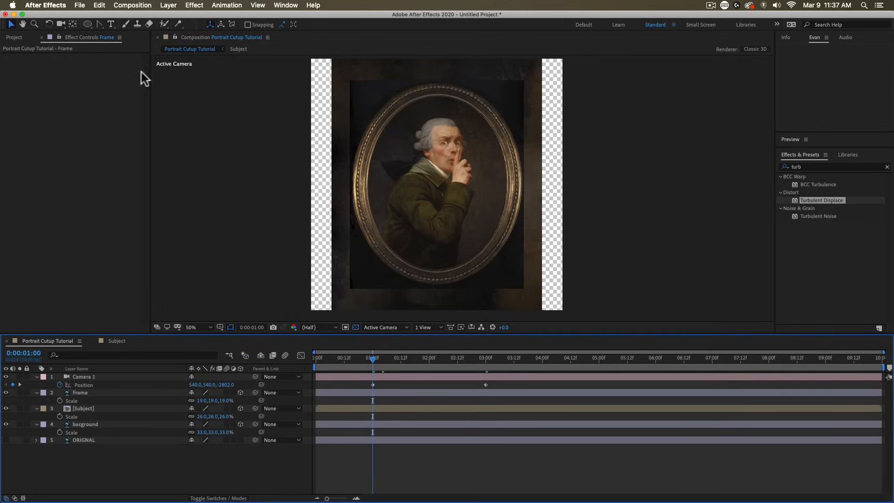
{"action": "left_click", "coordinate": [87, 392]}
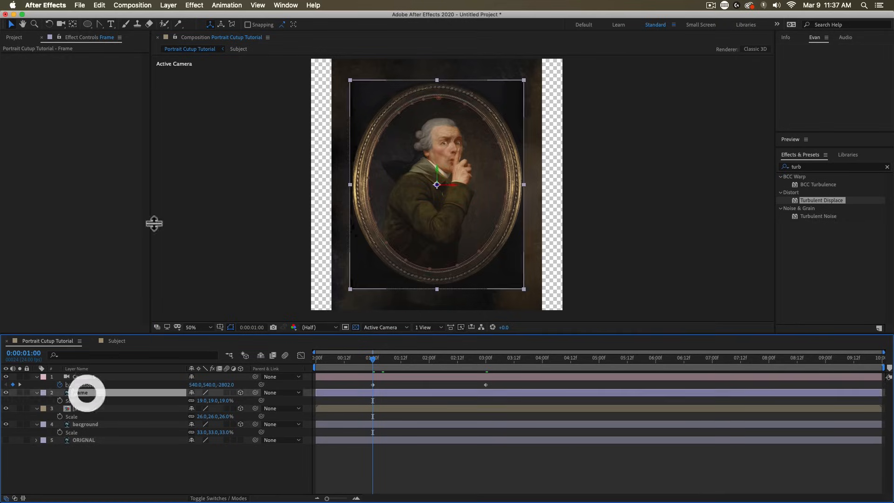
{"action": "double_click", "coordinate": [87, 25]}
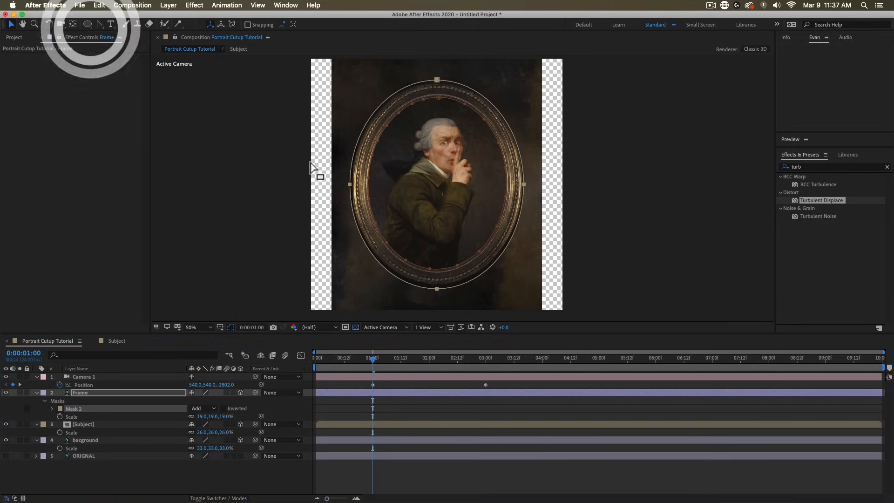
{"action": "double_click", "coordinate": [437, 289]}
{"action": "scroll", "coordinate": [436, 289], "scroll_direction": "up", "scroll_amount": 2}
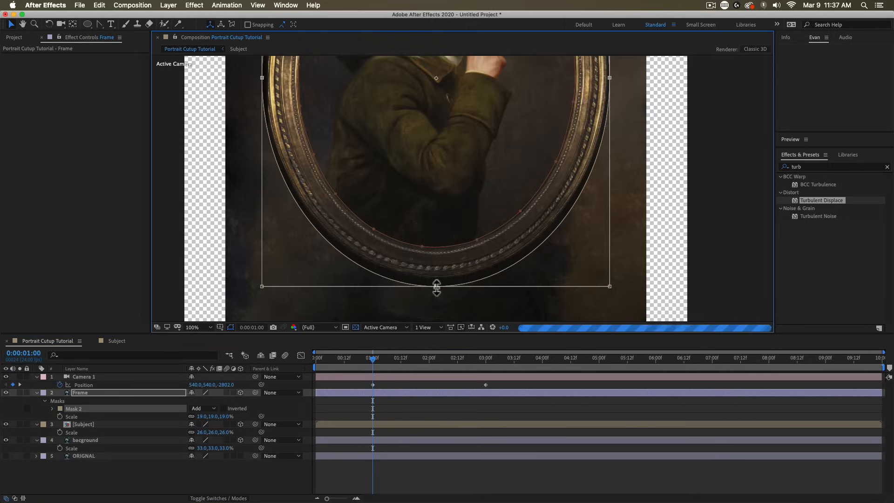
{"action": "left_click_drag", "start_coordinate": [437, 286], "coordinate": [435, 279]}
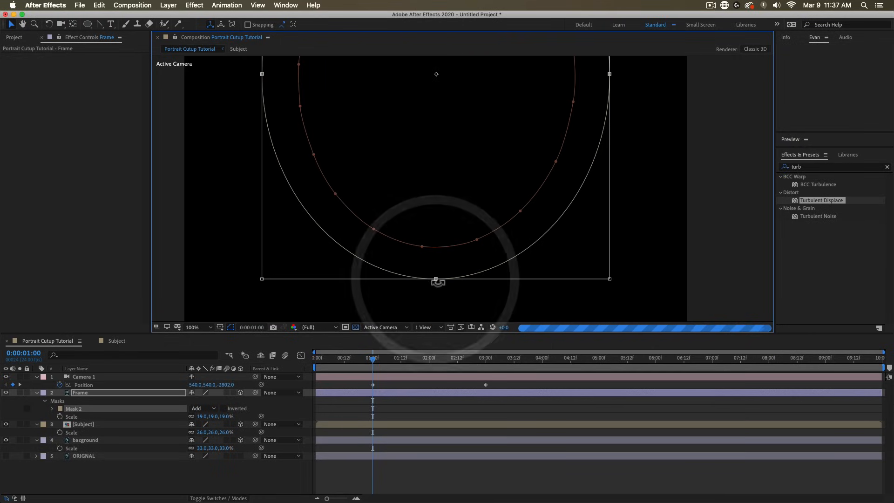
Step: Solo the Frame layer and fit the elliptical mask's edges to the frame's outer rim
{"action": "left_click", "coordinate": [19, 393]}
{"action": "scroll", "coordinate": [429, 294], "scroll_direction": "up", "scroll_amount": 2}
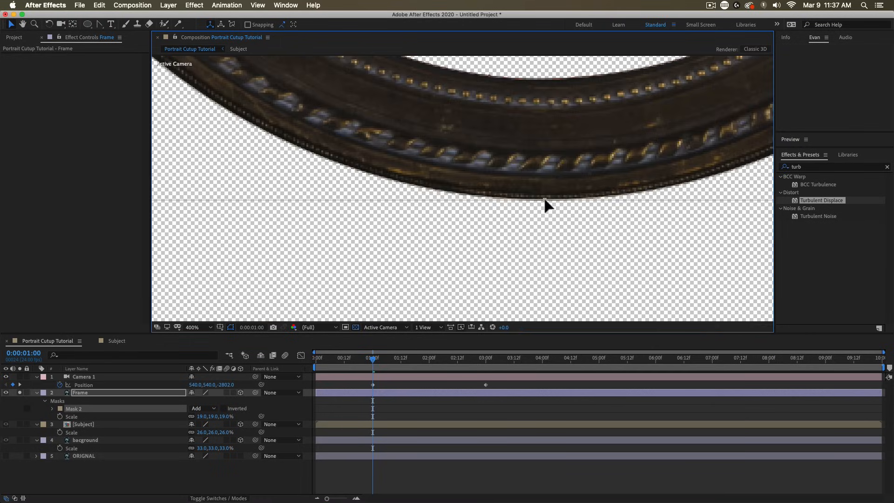
{"action": "left_click_drag", "start_coordinate": [544, 206], "coordinate": [461, 285]}
{"action": "left_click_drag", "start_coordinate": [619, 80], "coordinate": [417, 237]}
{"action": "left_click_drag", "start_coordinate": [532, 225], "coordinate": [524, 226]}
{"action": "left_click_drag", "start_coordinate": [289, 65], "coordinate": [500, 296]}
{"action": "left_click_drag", "start_coordinate": [449, 226], "coordinate": [474, 266]}
{"action": "left_click_drag", "start_coordinate": [415, 112], "coordinate": [416, 117]}
{"action": "left_click_drag", "start_coordinate": [345, 288], "coordinate": [463, 180]}
{"action": "left_click_drag", "start_coordinate": [442, 251], "coordinate": [576, 120]}
{"action": "left_click_drag", "start_coordinate": [489, 157], "coordinate": [502, 70]}
{"action": "left_click_drag", "start_coordinate": [376, 162], "coordinate": [388, 161]}
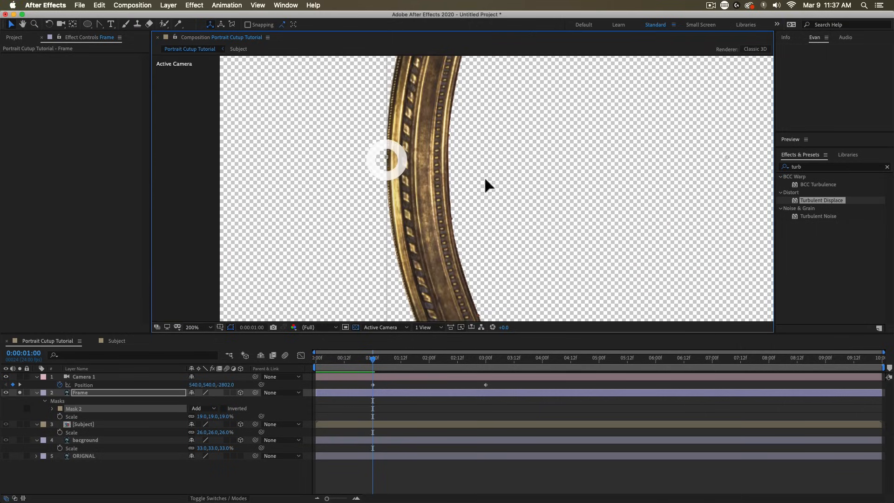
Step: Turn off solo on the Frame layer and collapse the properties of all layers
{"action": "scroll", "coordinate": [484, 181], "scroll_direction": "down", "scroll_amount": 2}
{"action": "left_click_drag", "start_coordinate": [591, 194], "coordinate": [487, 230]}
{"action": "left_click", "coordinate": [399, 465]}
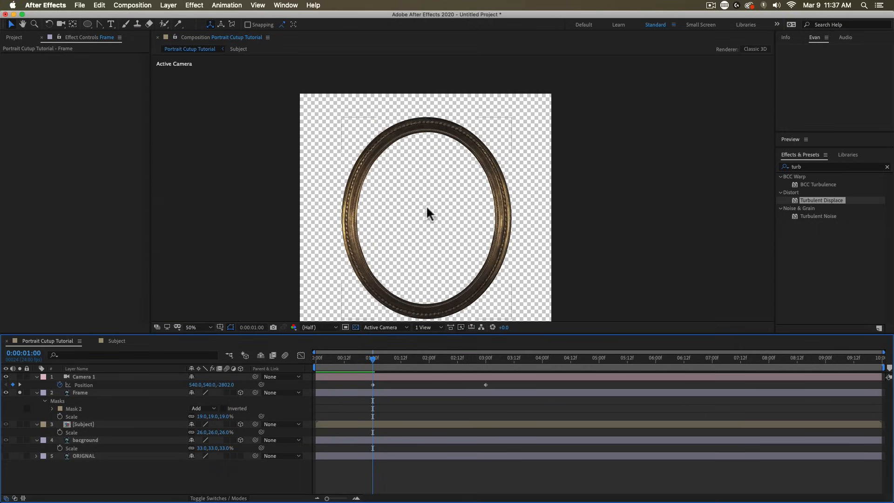
{"action": "left_click", "coordinate": [19, 393]}
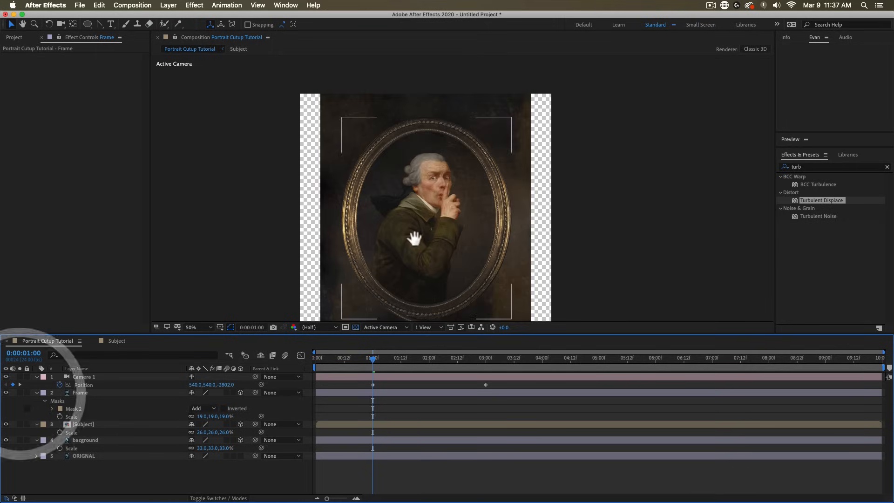
{"action": "left_click_drag", "start_coordinate": [430, 256], "coordinate": [427, 243]}
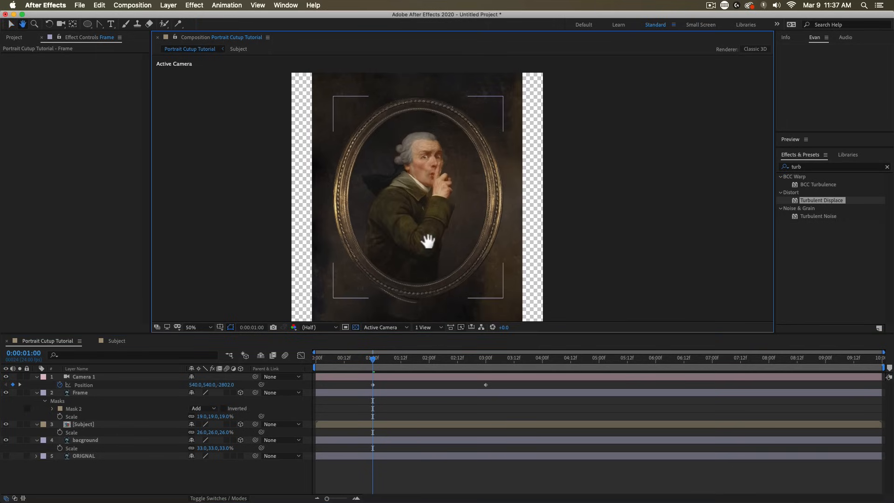
{"action": "key", "text": "super+a"}
{"action": "left_click", "coordinate": [37, 377]}
{"action": "left_click", "coordinate": [142, 421]}
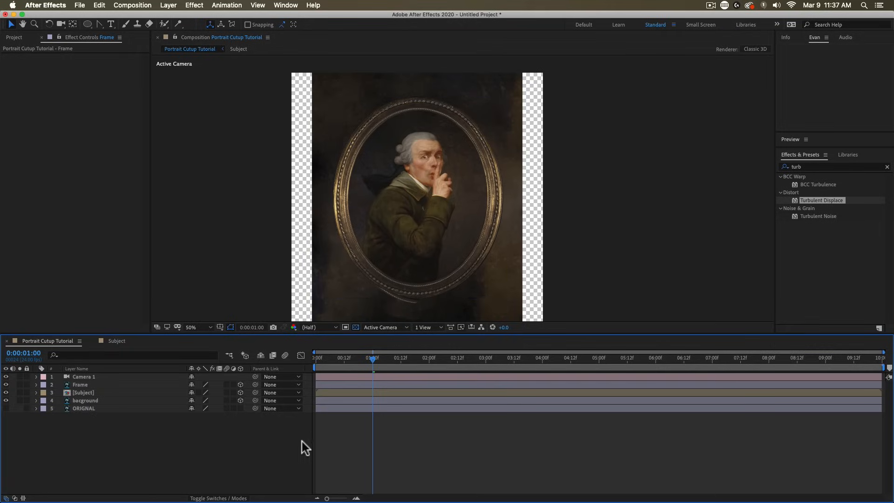
Step: Create an ellipse shape layer named Matte, make it 3D and parent it to the Frame layer
{"action": "double_click", "coordinate": [88, 25]}
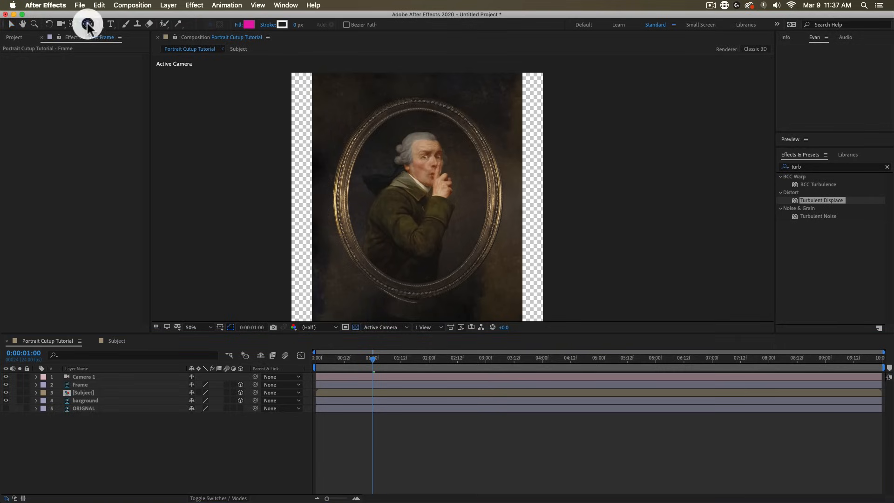
{"action": "left_click", "coordinate": [97, 376]}
{"action": "key", "text": "Return"}
{"action": "type", "text": "Matte"}
{"action": "key", "text": "Return"}
{"action": "left_click", "coordinate": [240, 376]}
{"action": "left_click_drag", "start_coordinate": [255, 376], "coordinate": [103, 432]}
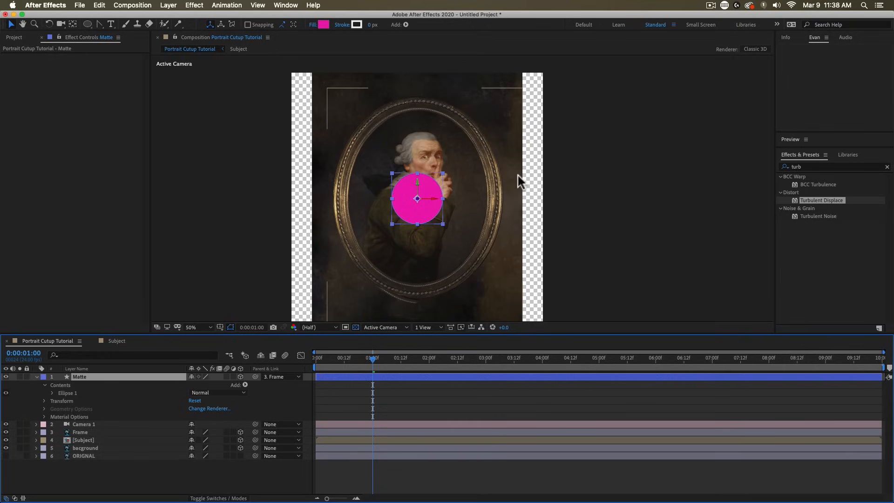
Step: Unlink the Matte ellipse's size dimensions and set them to 3390 × 3955 so it covers the frame's opening
{"action": "left_click", "coordinate": [52, 393]}
{"action": "left_click", "coordinate": [60, 401]}
{"action": "left_click", "coordinate": [191, 409]}
{"action": "left_click_drag", "start_coordinate": [205, 408], "coordinate": [298, 399]}
{"action": "left_click_drag", "start_coordinate": [226, 408], "coordinate": [363, 407]}
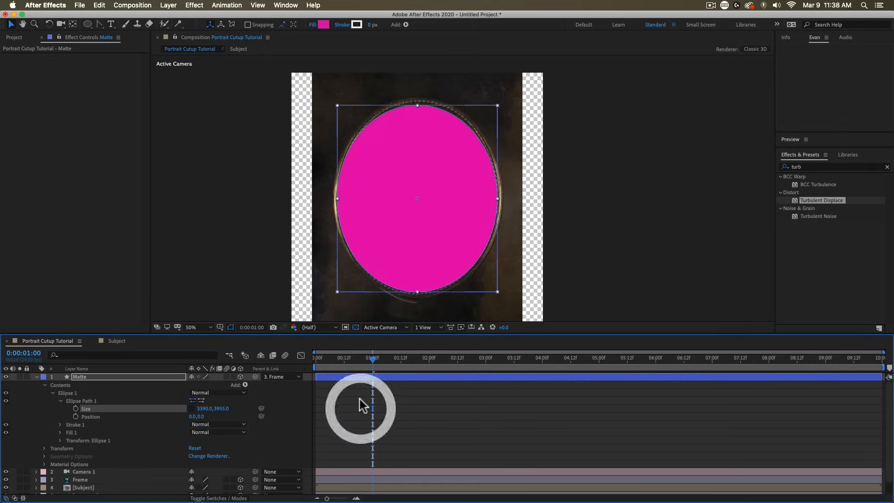
Step: Move the Matte layer directly below Subject and set it as the background layer's alpha track matte
{"action": "left_click", "coordinate": [36, 376]}
{"action": "left_click", "coordinate": [92, 423]}
{"action": "mouse_move", "coordinate": [86, 375]}
{"action": "left_mouse_down"}
{"action": "mouse_move", "coordinate": [95, 408]}
{"action": "mouse_move", "coordinate": [89, 401]}
{"action": "left_mouse_up"}
{"action": "key", "text": "F4"}
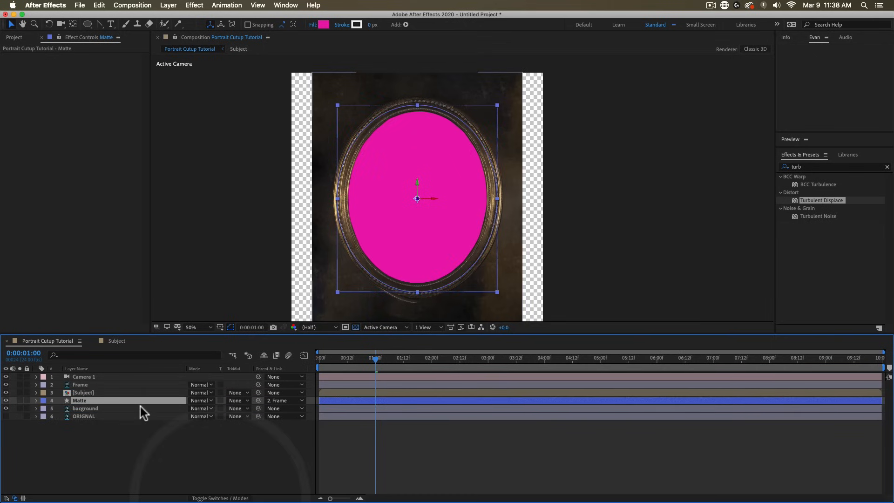
{"action": "left_click", "coordinate": [139, 408]}
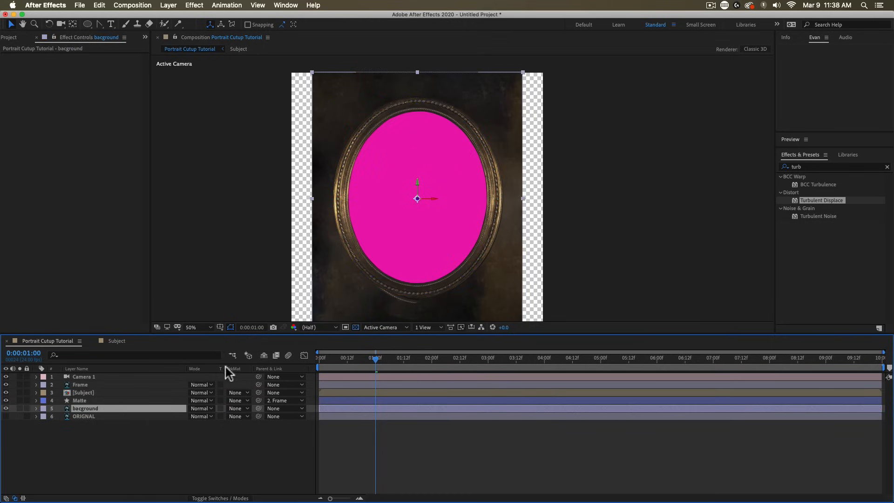
{"action": "left_click", "coordinate": [231, 408]}
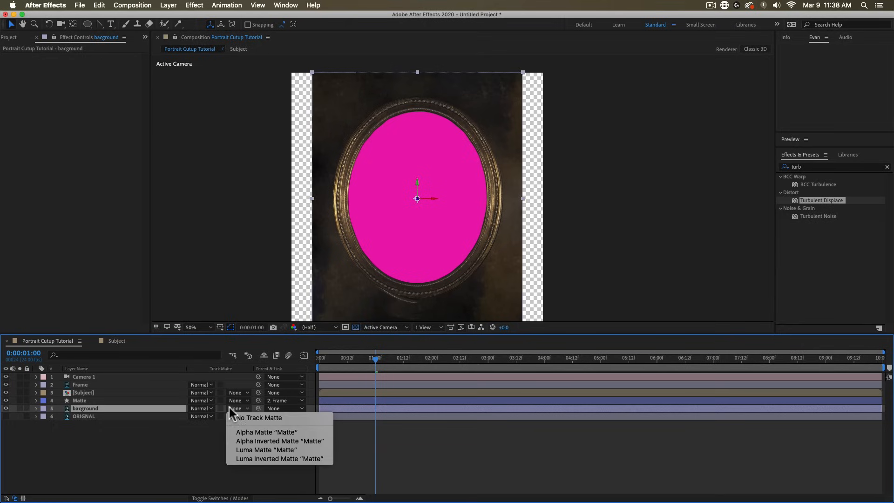
{"action": "left_click", "coordinate": [241, 432]}
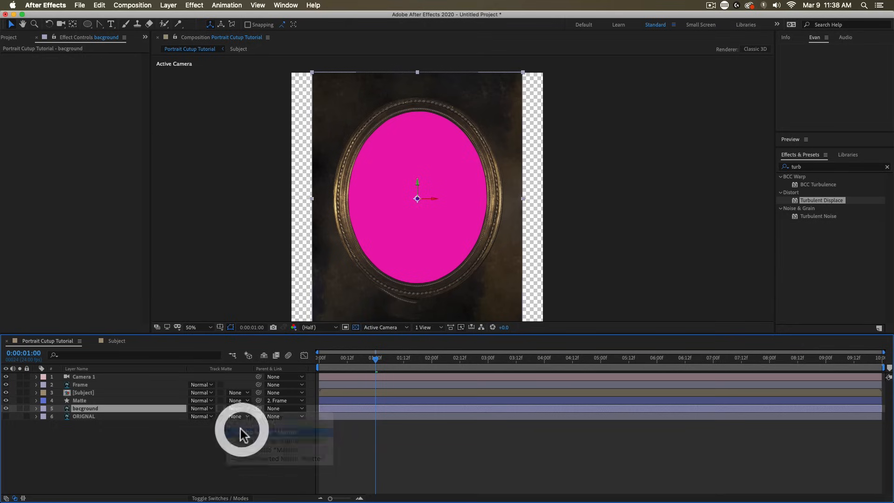
Step: Duplicate the Matte layer, place the copy directly above Subject and use it as the Subject layer's alpha track matte
{"action": "left_click", "coordinate": [95, 400]}
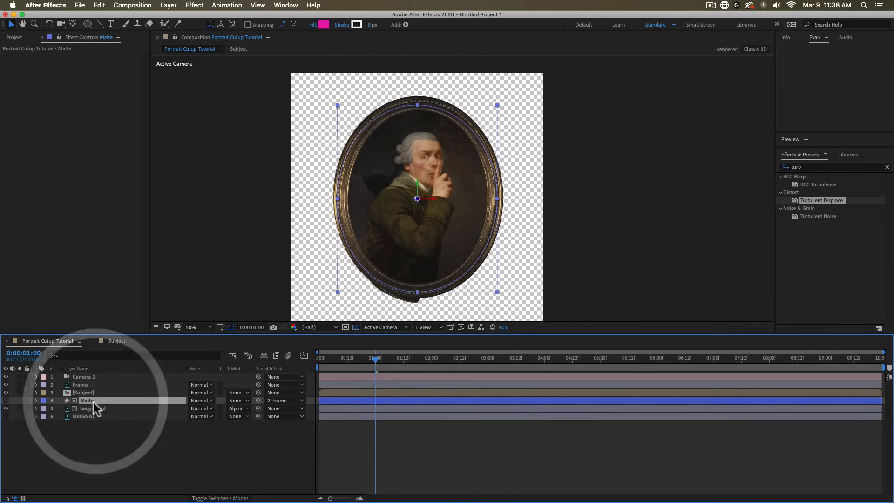
{"action": "left_click", "coordinate": [361, 392]}
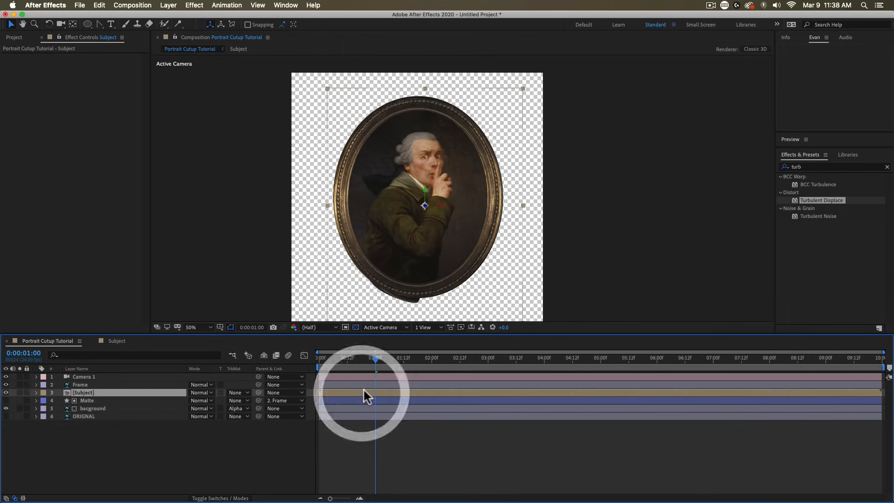
{"action": "left_click_drag", "start_coordinate": [368, 359], "coordinate": [436, 387]}
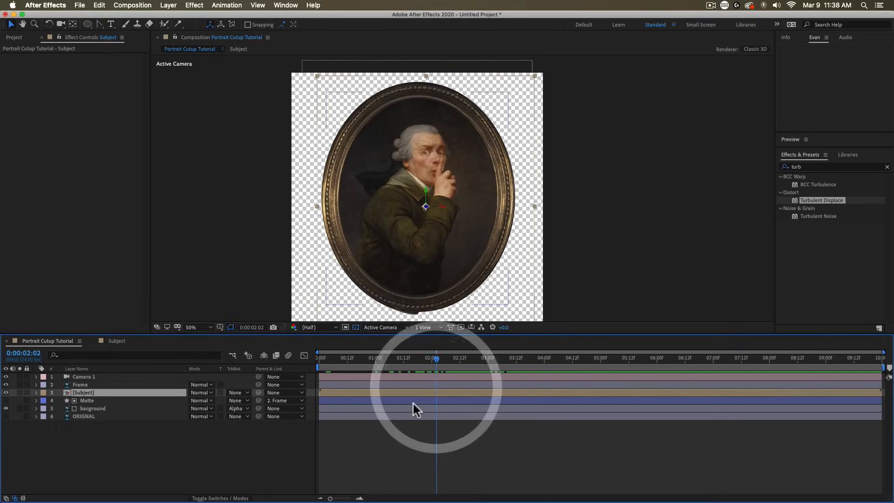
{"action": "left_click", "coordinate": [399, 400]}
{"action": "key", "text": "super+d"}
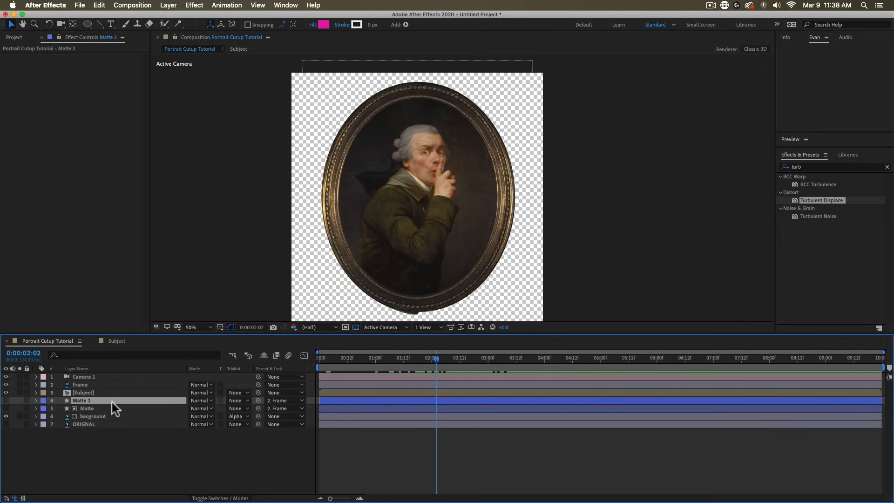
{"action": "left_click_drag", "start_coordinate": [102, 392], "coordinate": [100, 399]}
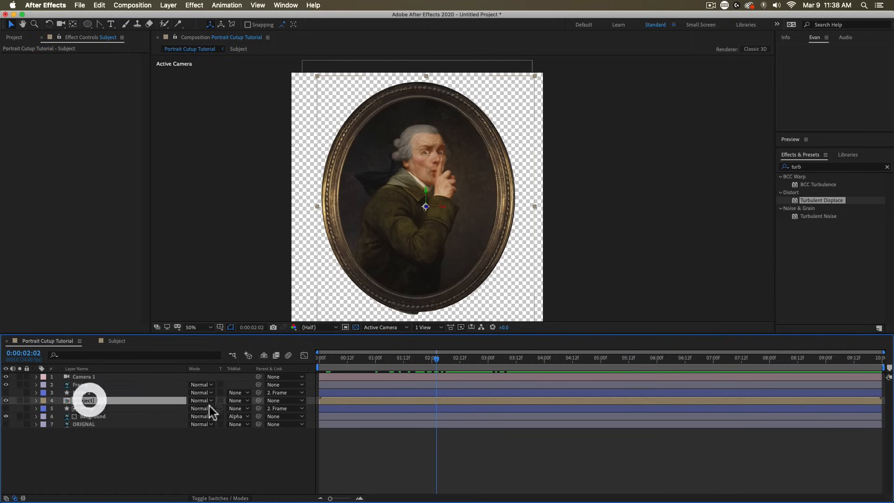
{"action": "left_click", "coordinate": [245, 399]}
{"action": "left_click", "coordinate": [259, 420]}
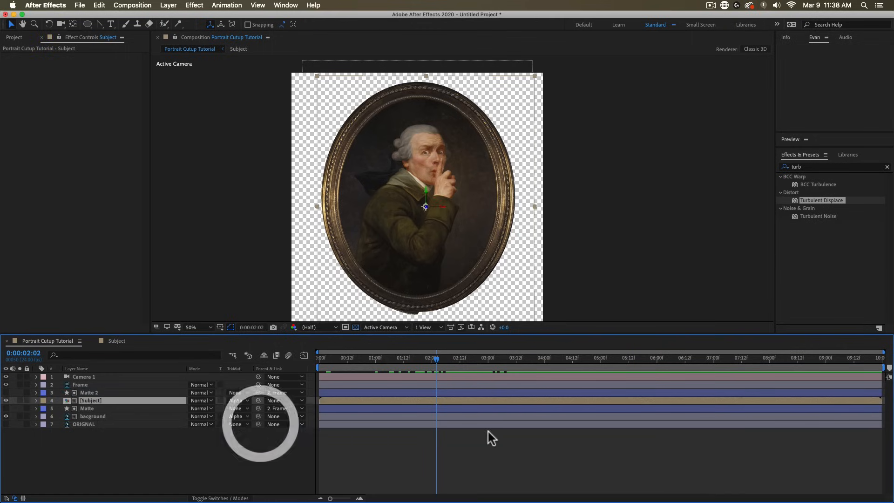
Step: Examine the matted Subject and background layers during the camera move between 2 and 3 seconds
{"action": "left_click", "coordinate": [465, 459]}
{"action": "left_click_drag", "start_coordinate": [440, 370], "coordinate": [471, 370]}
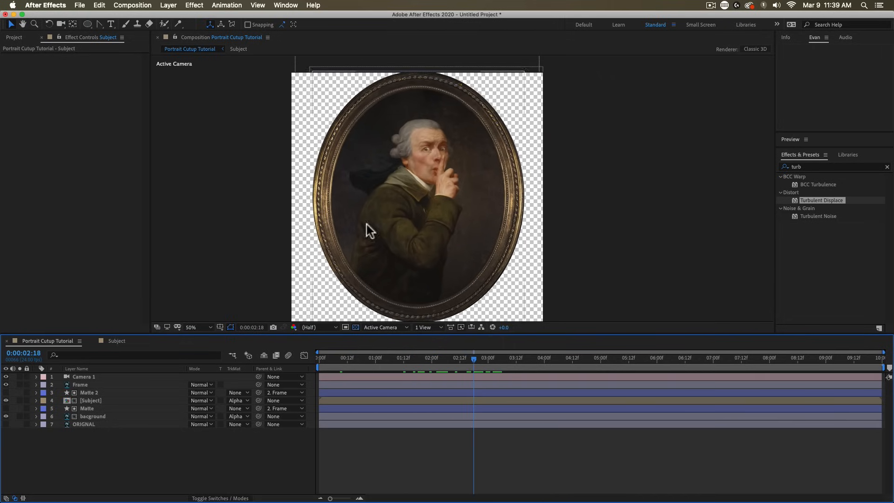
{"action": "left_click", "coordinate": [436, 358]}
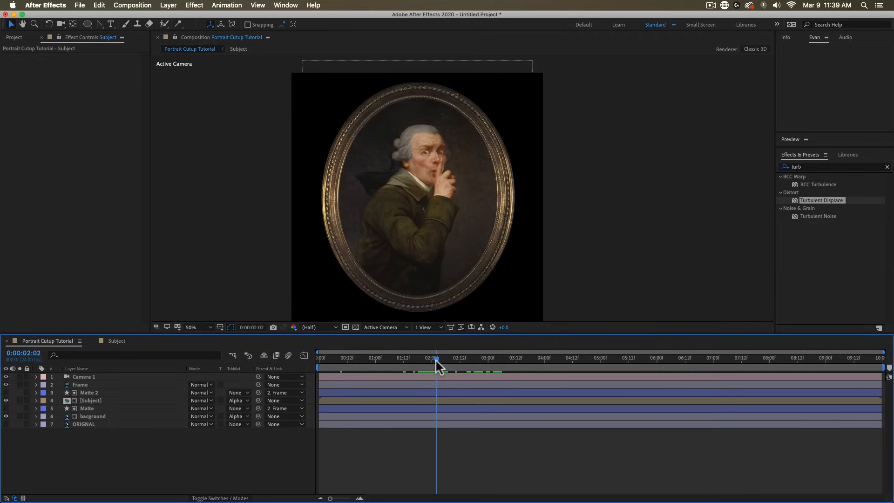
{"action": "mouse_move", "coordinate": [437, 360]}
{"action": "left_mouse_down"}
{"action": "mouse_move", "coordinate": [425, 360]}
{"action": "mouse_move", "coordinate": [433, 362]}
{"action": "left_mouse_up"}
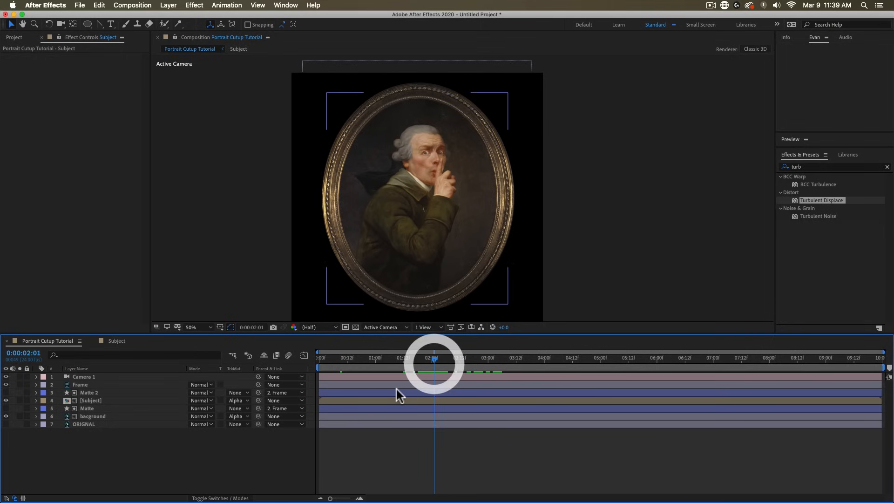